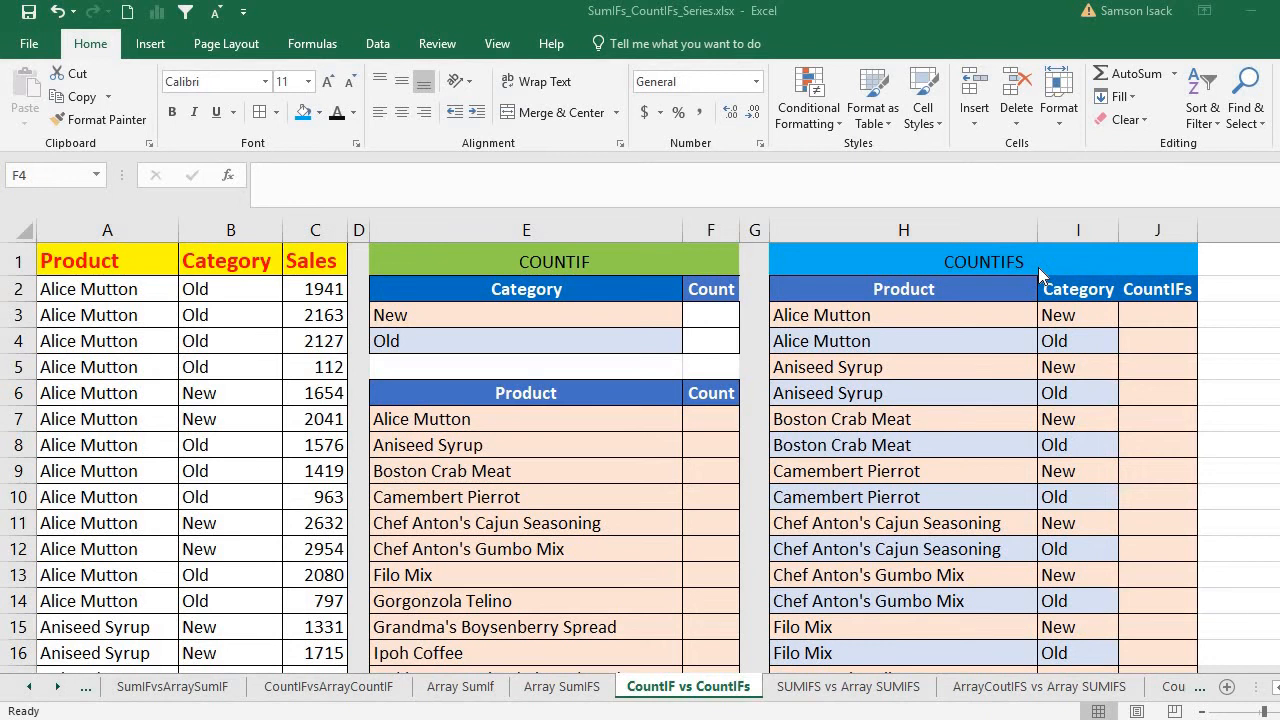
Step: Examine the source data's Product, Category and Sales columns, including the New and Old entries and the first Alice Mutton record
left_click(163, 256)
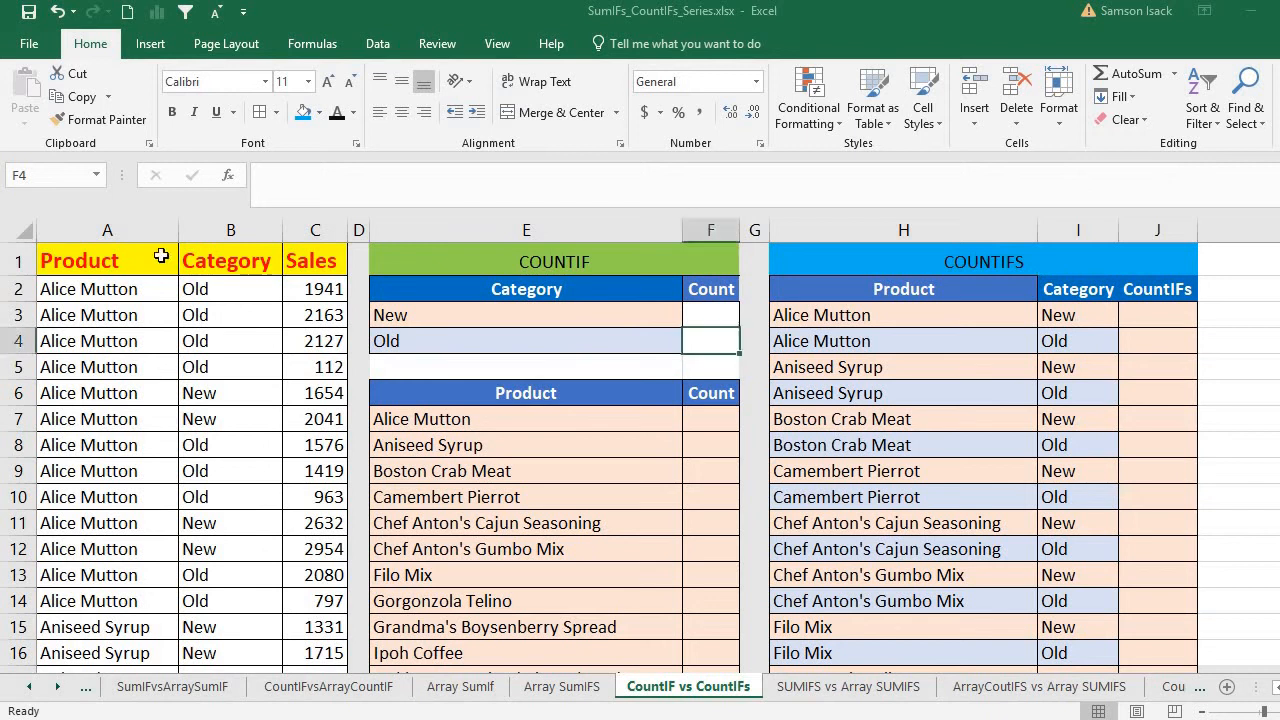
left_click_drag(137, 264, 172, 652)
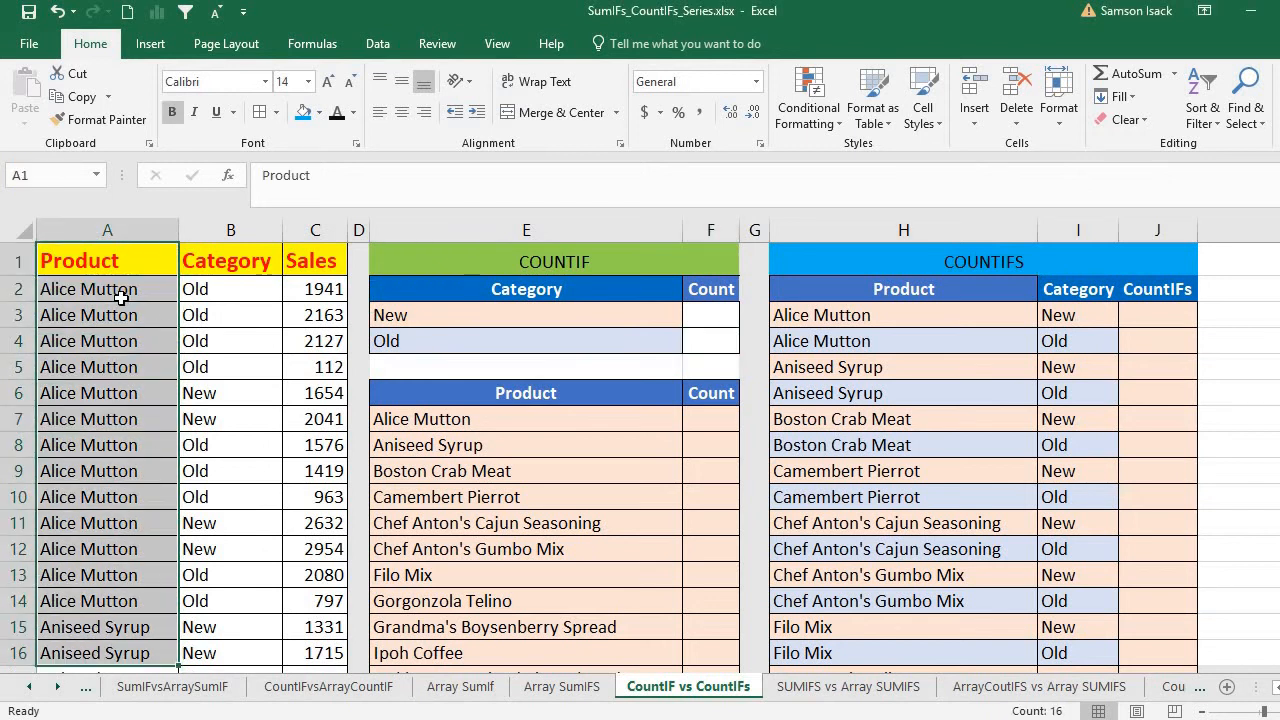
left_click_drag(245, 265, 251, 495)
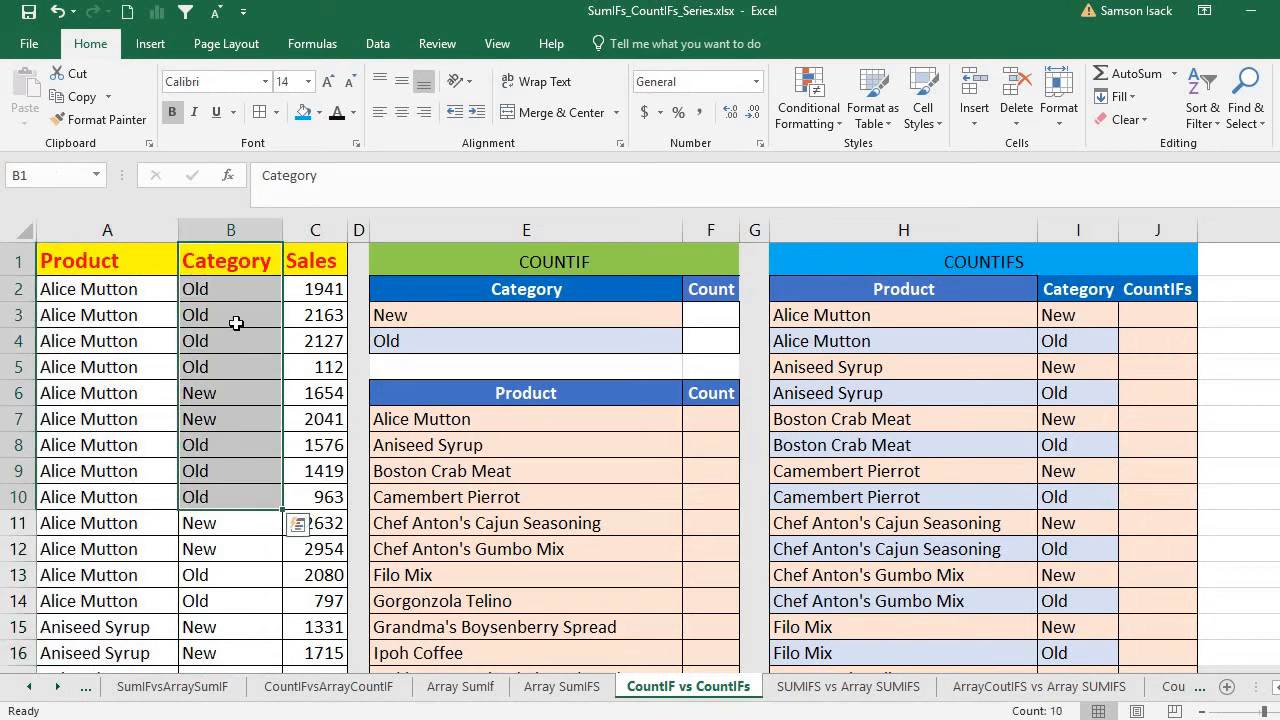
key("Down")
key("Down")
key("Down")
key("Down")
key("Down")
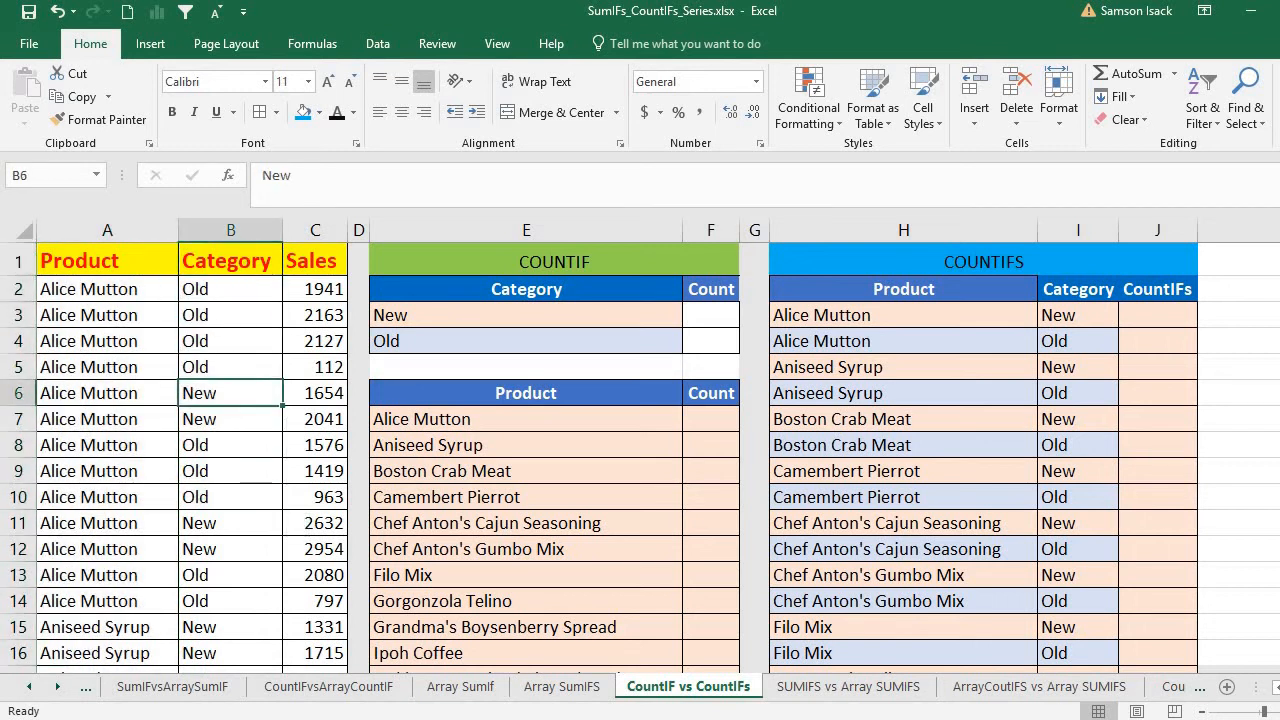
left_click(250, 258)
left_click(244, 234)
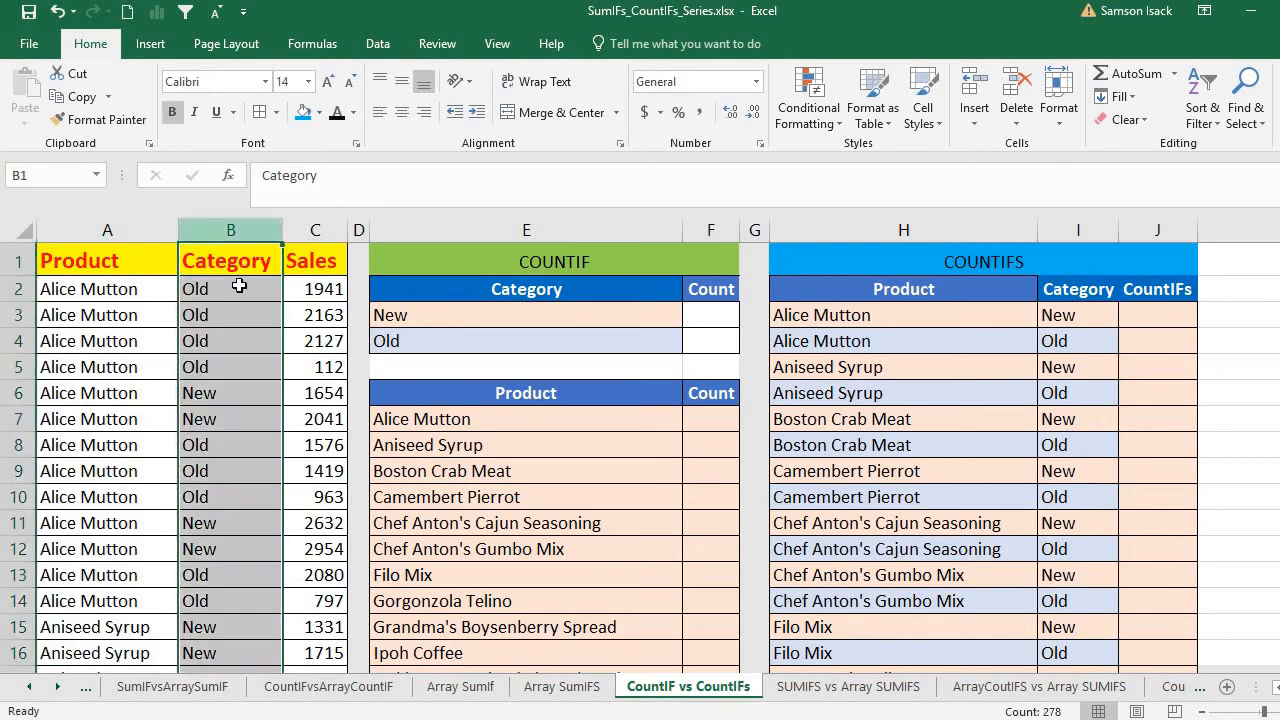
left_click(238, 312)
left_click(231, 417)
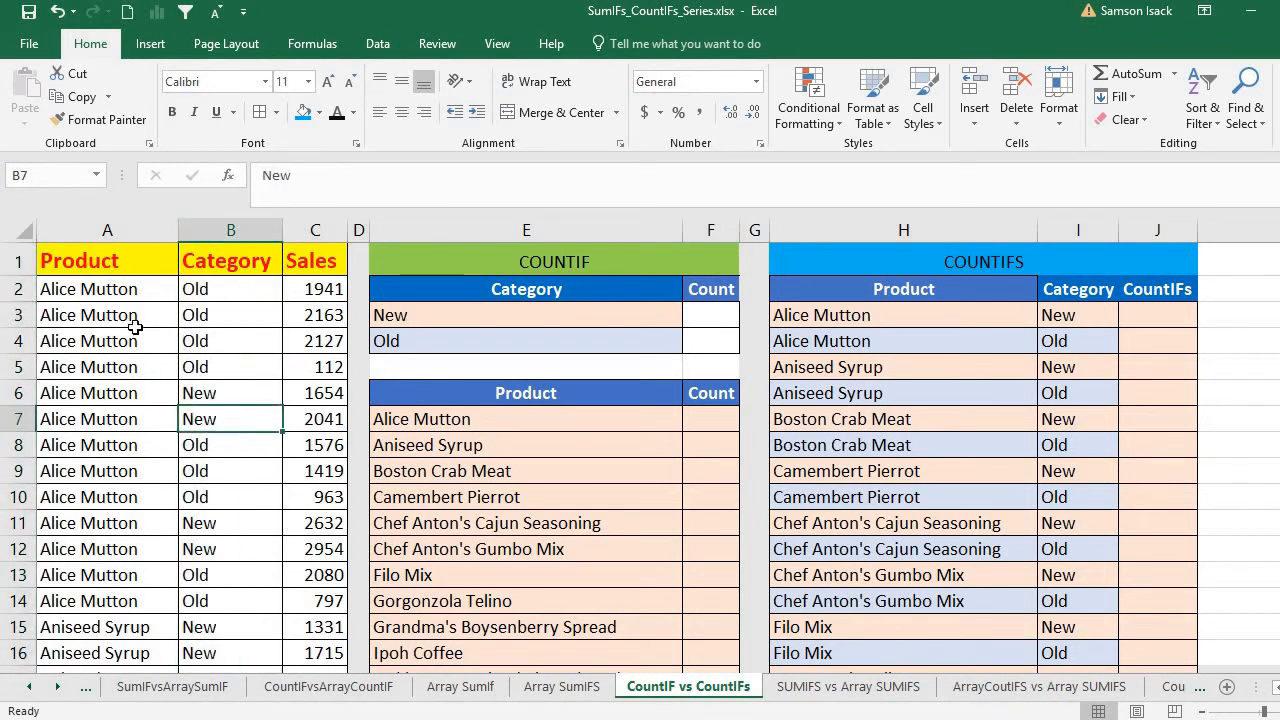
left_click(134, 289)
left_click(213, 288)
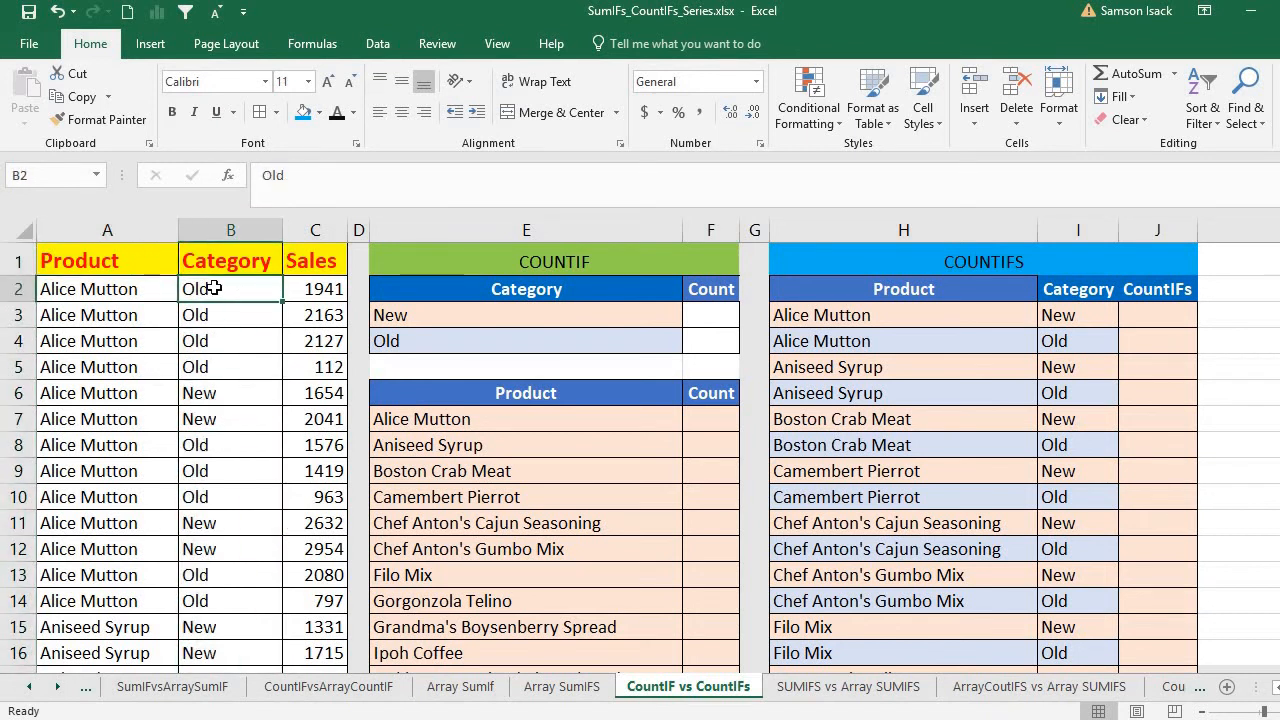
left_click(310, 280)
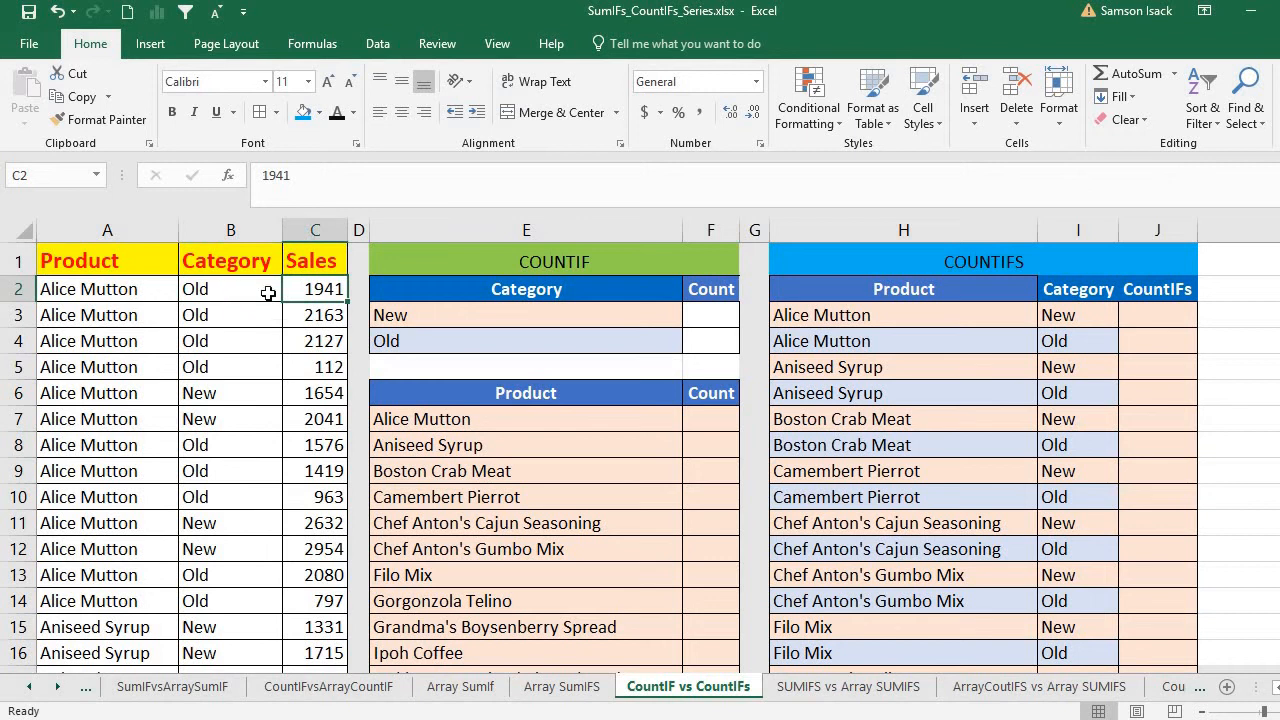
left_click_drag(122, 289, 139, 560)
left_click_drag(222, 284, 231, 549)
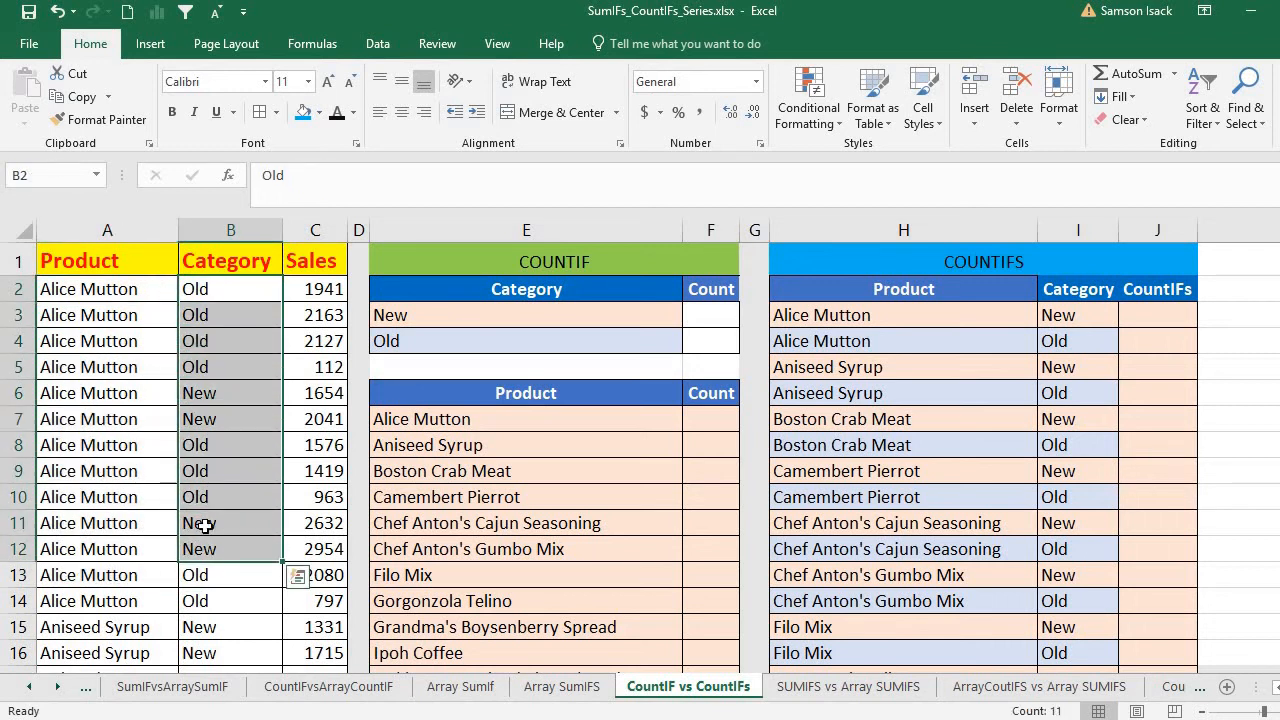
left_click(121, 296)
Step: Review the COUNTIF and COUNTIFS section headings, and the New and Old category criteria with their empty Count cells F3 and F4
left_click(572, 265)
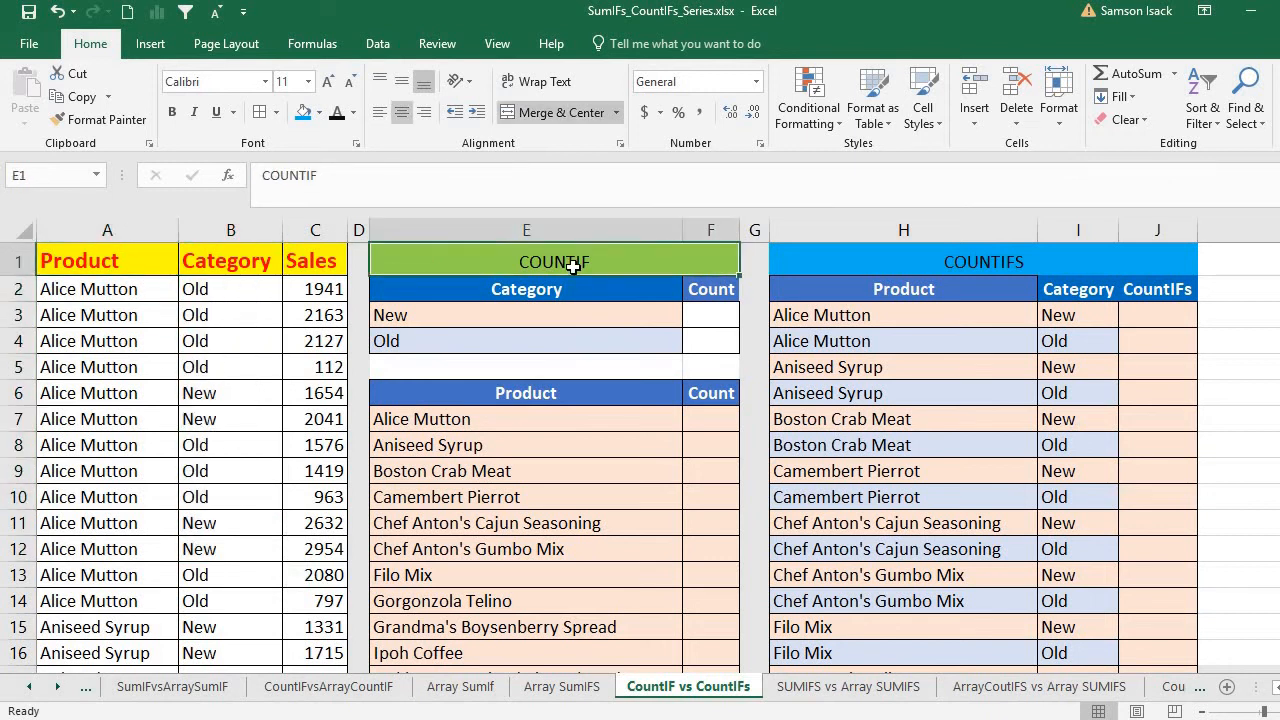
left_click(1082, 268)
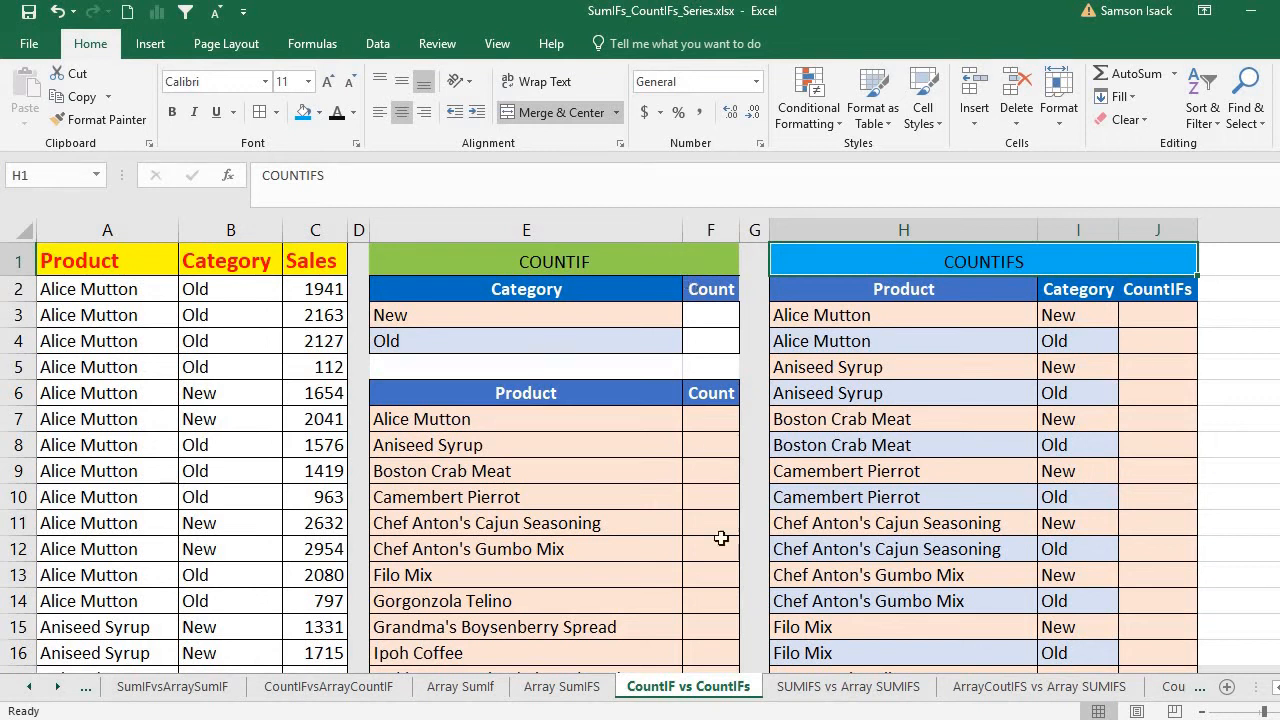
left_click(541, 315)
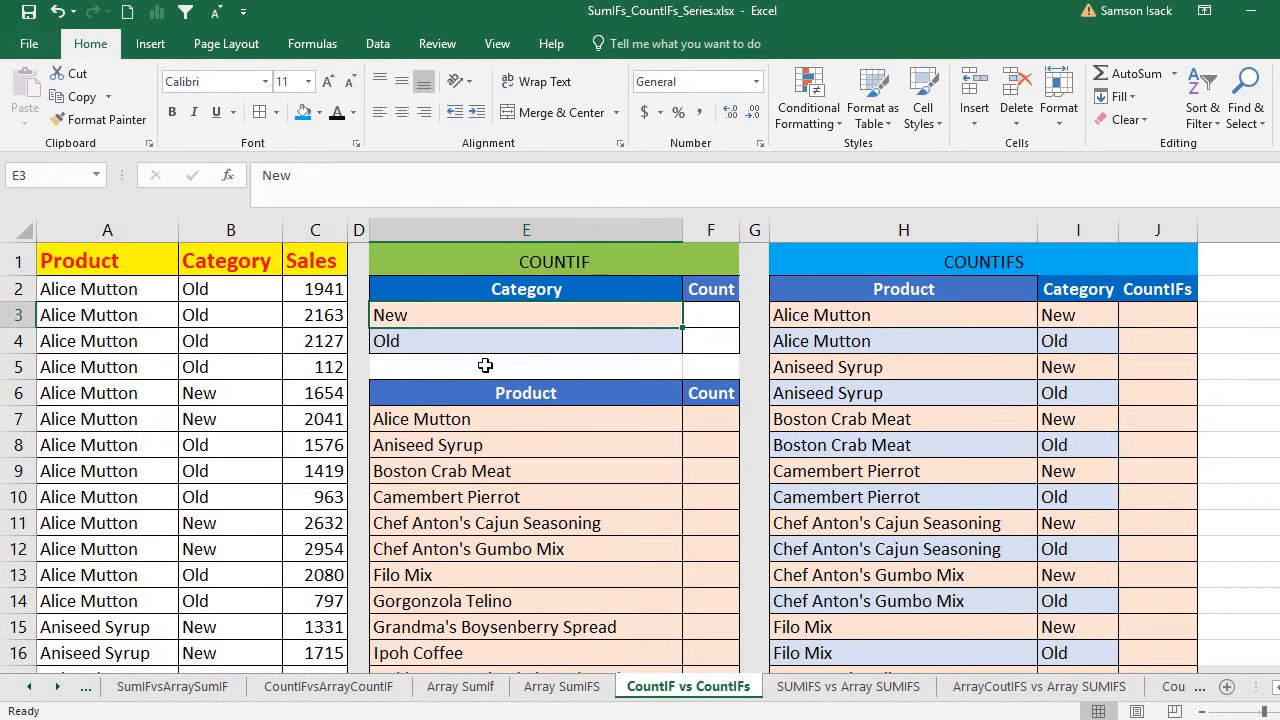
left_click_drag(478, 314, 478, 332)
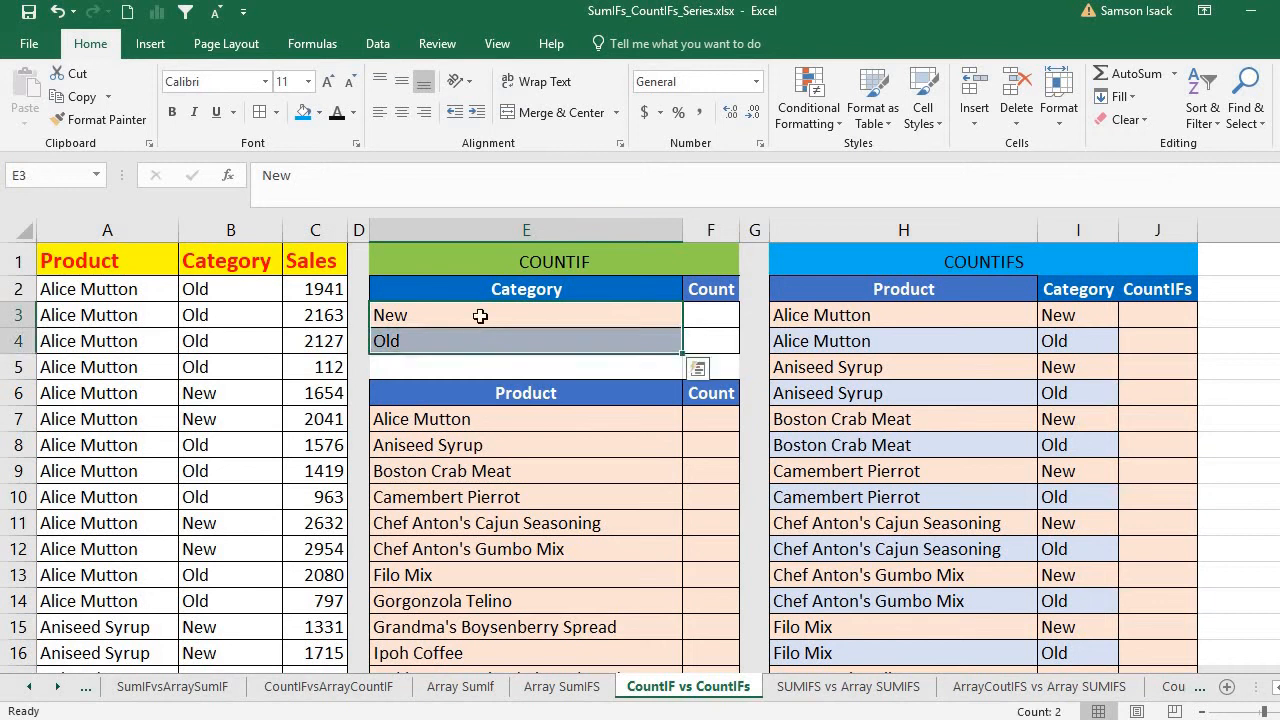
left_click(480, 315)
left_click(478, 347)
left_click(493, 313)
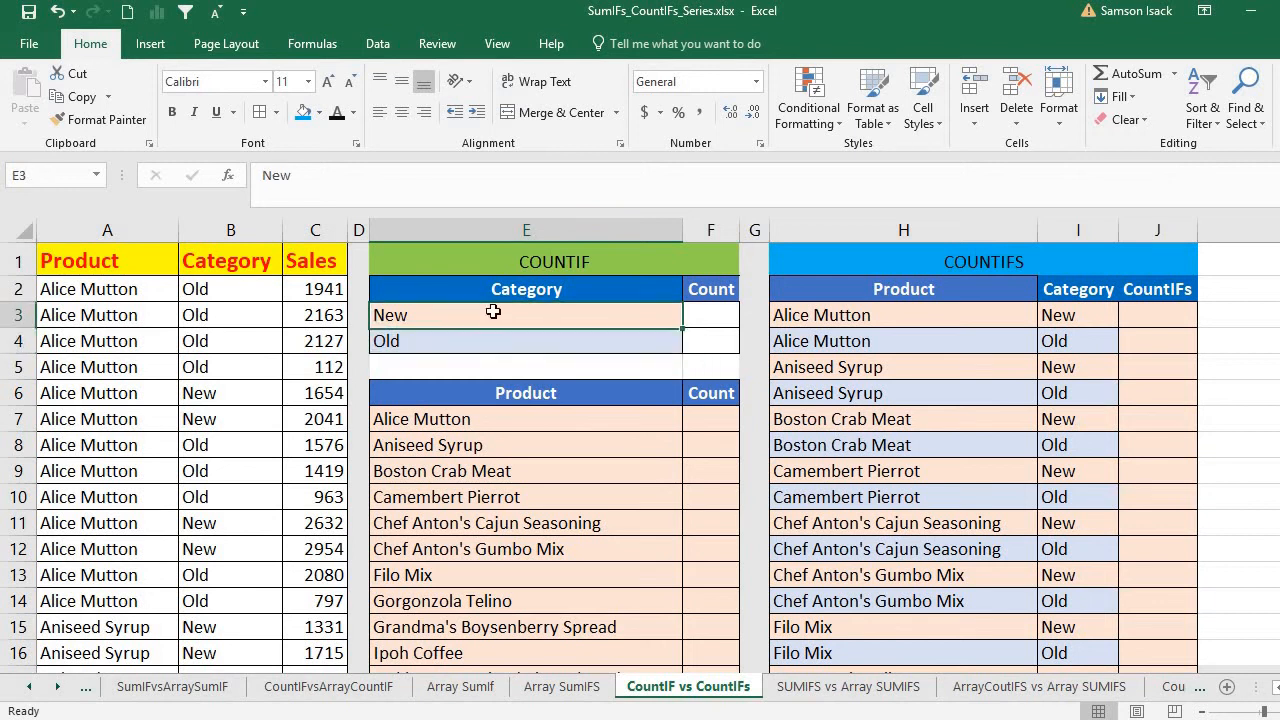
left_click(701, 315)
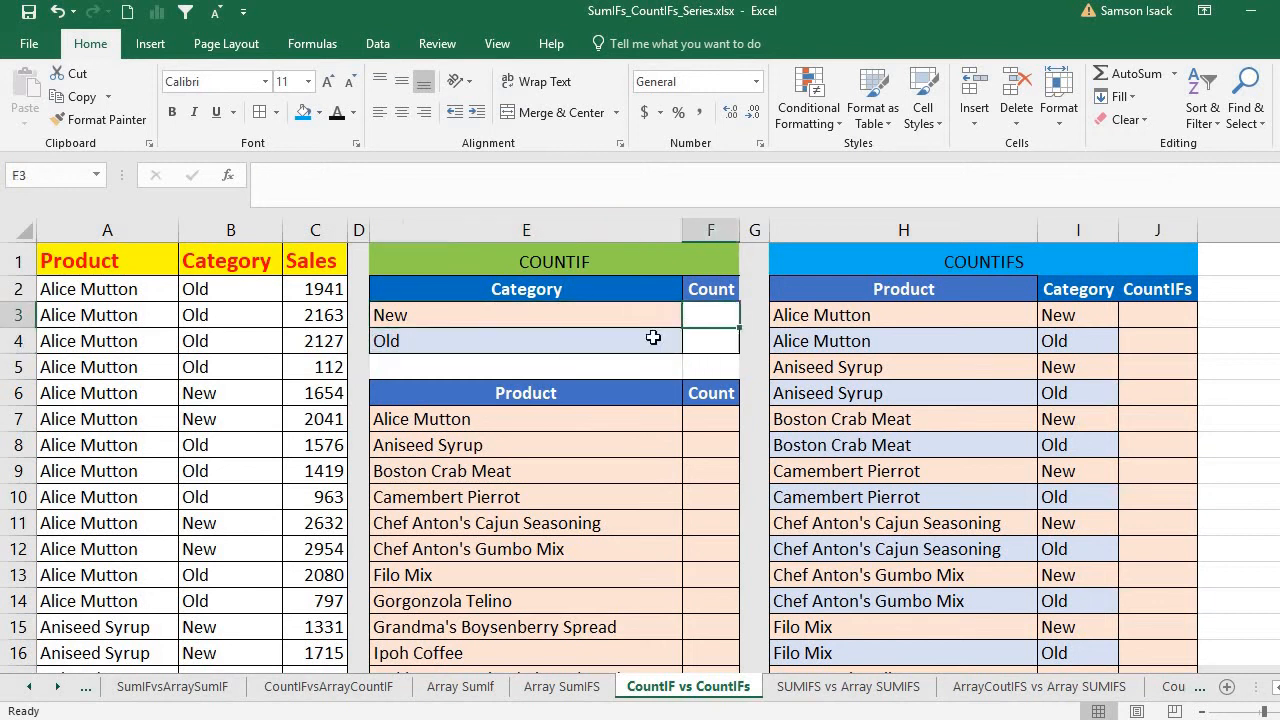
left_click(585, 348)
left_click(708, 339)
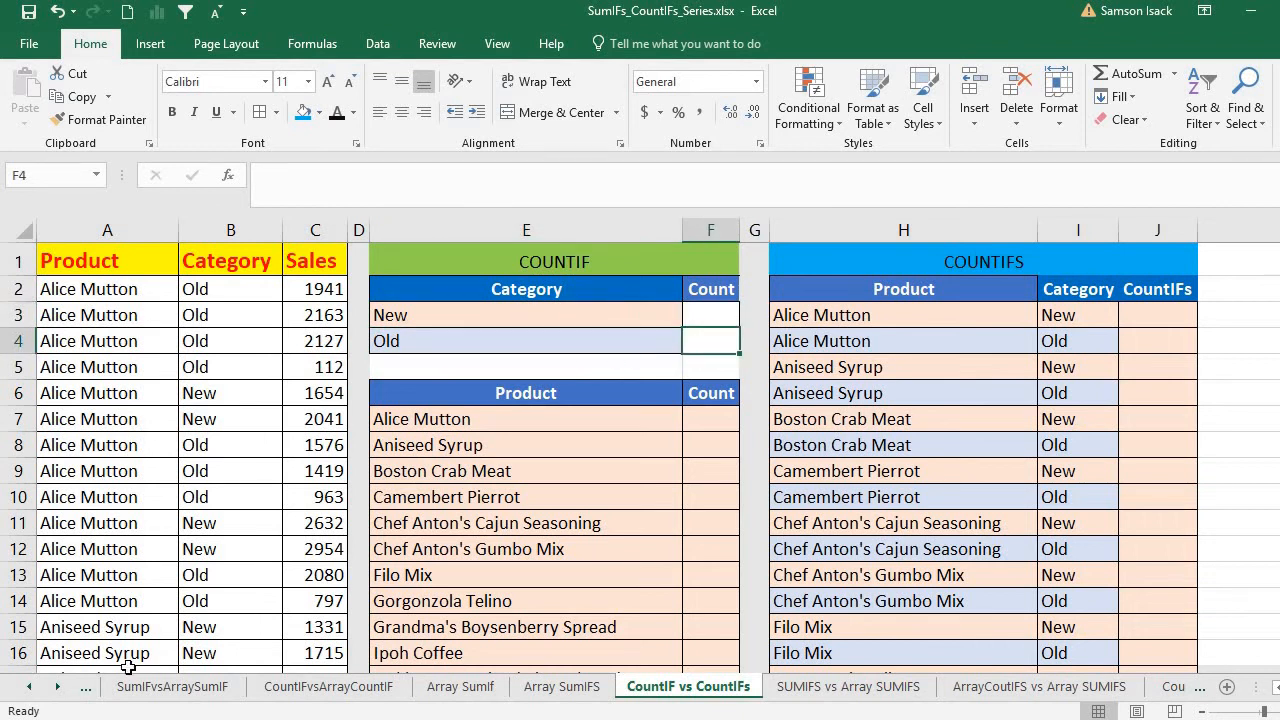
Step: Compare the COUNTIF product list starting at E7 with the matching entries in the source Product column, and review the category criteria
left_click(523, 424)
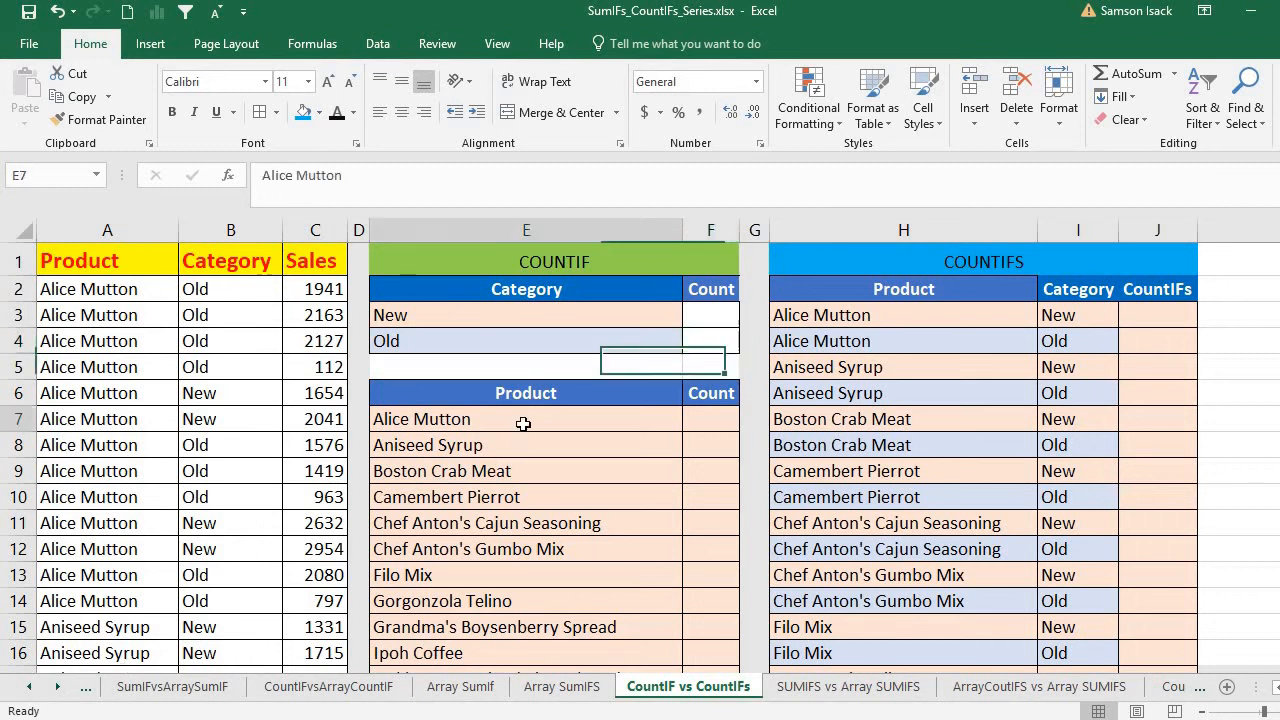
left_click(506, 440)
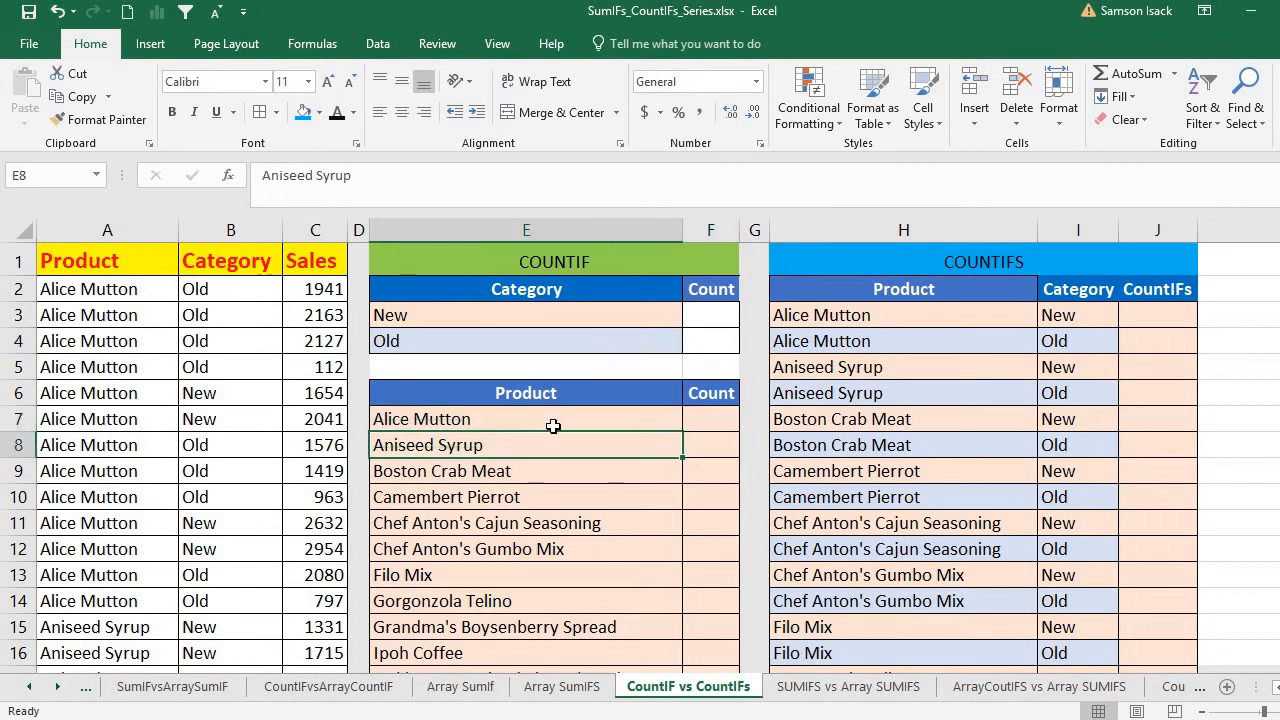
left_click(657, 420)
left_click(716, 421)
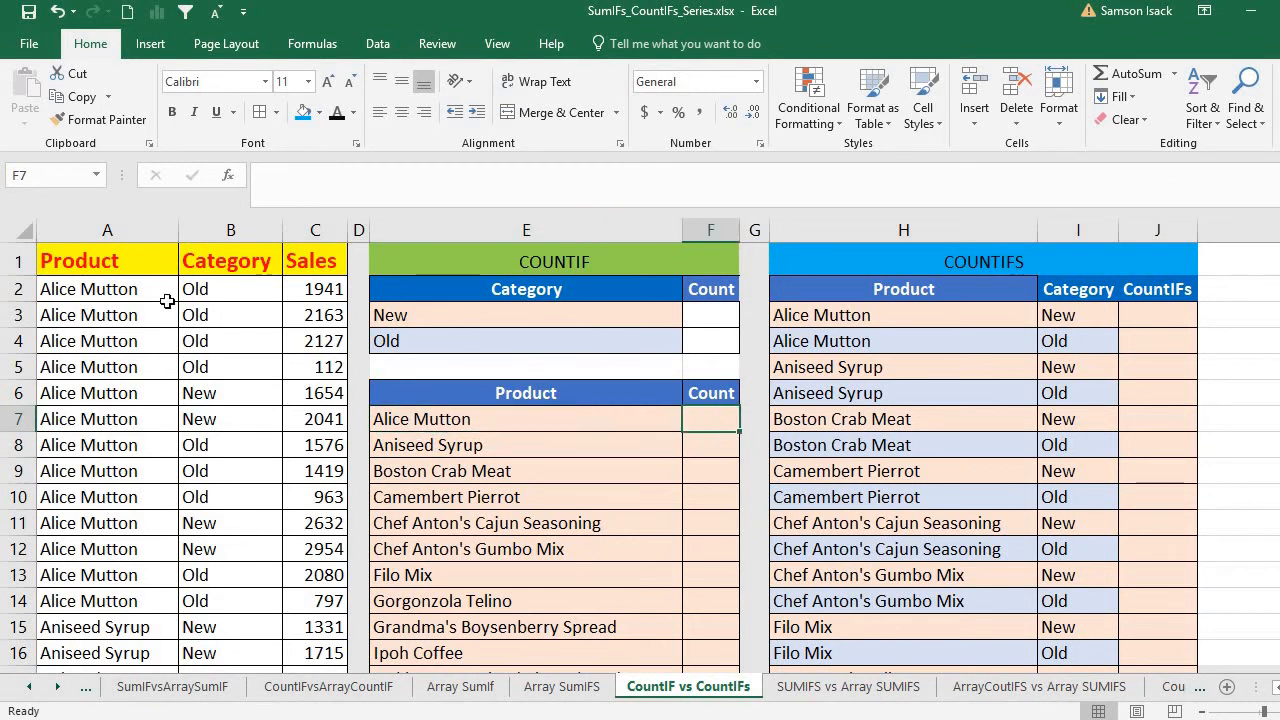
left_click_drag(123, 292, 131, 600)
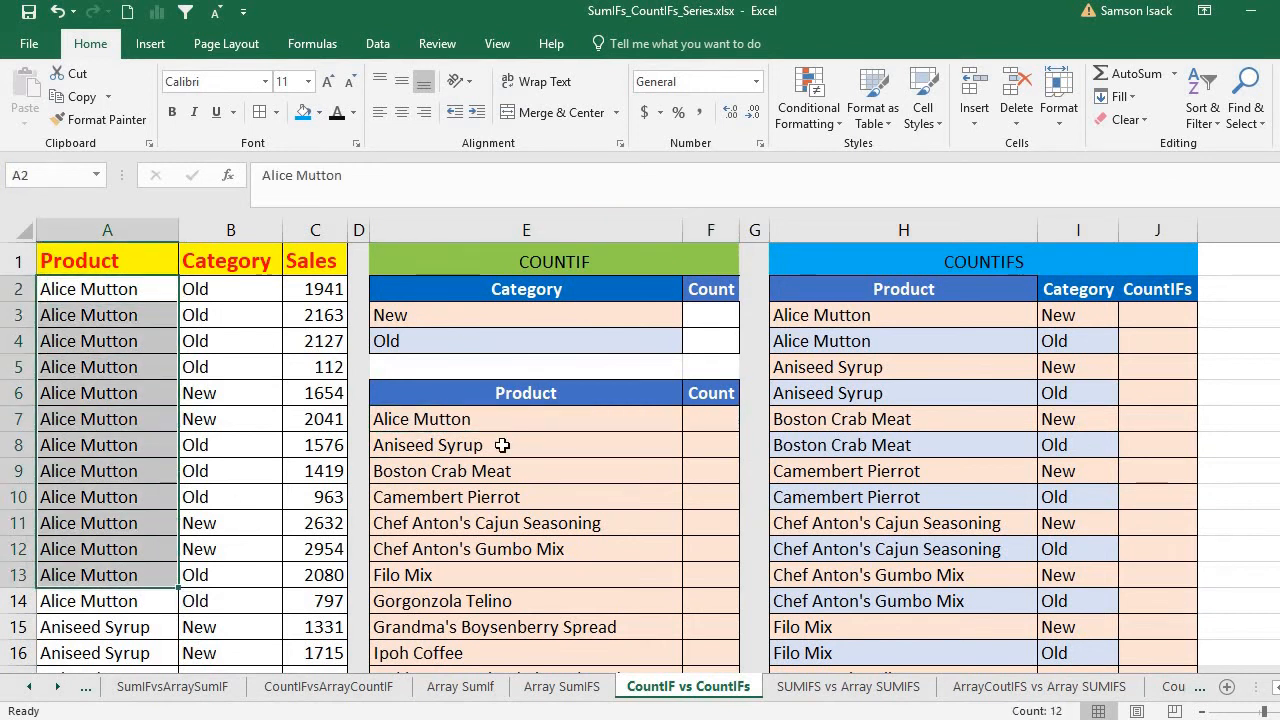
left_click(506, 445)
left_click_drag(127, 289, 133, 625)
left_click(133, 625)
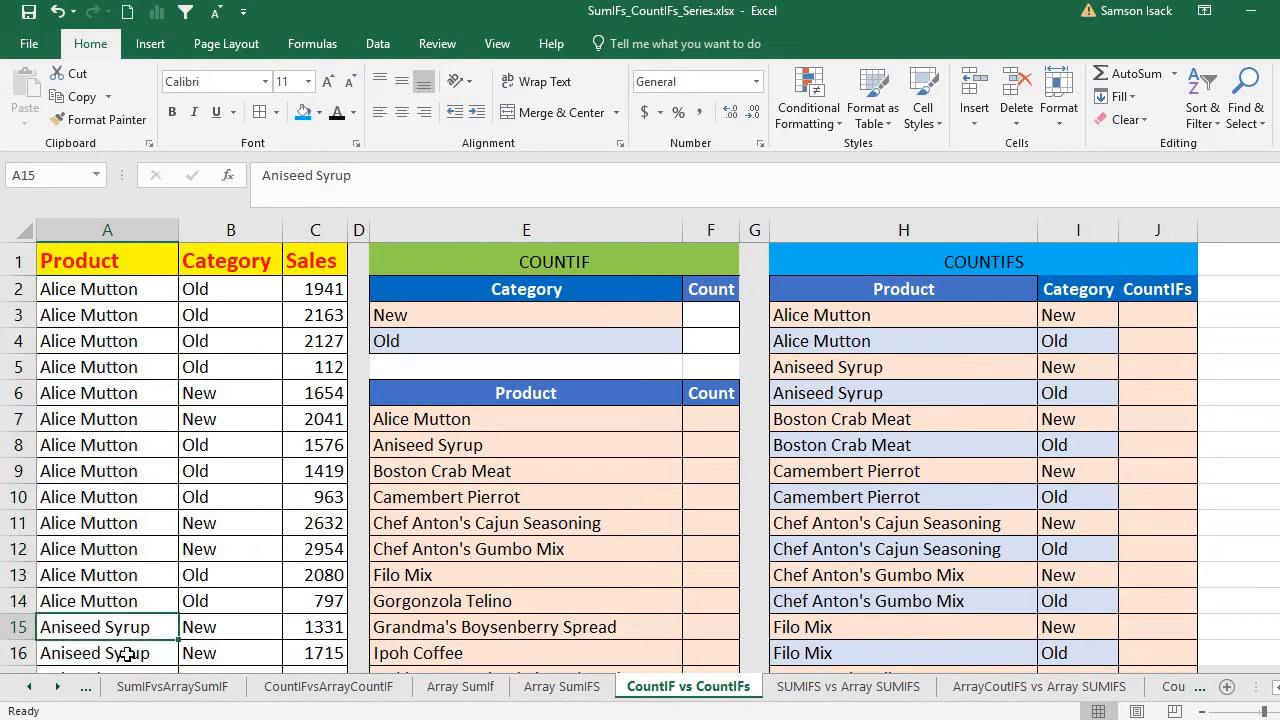
left_click(565, 420)
left_click(719, 417)
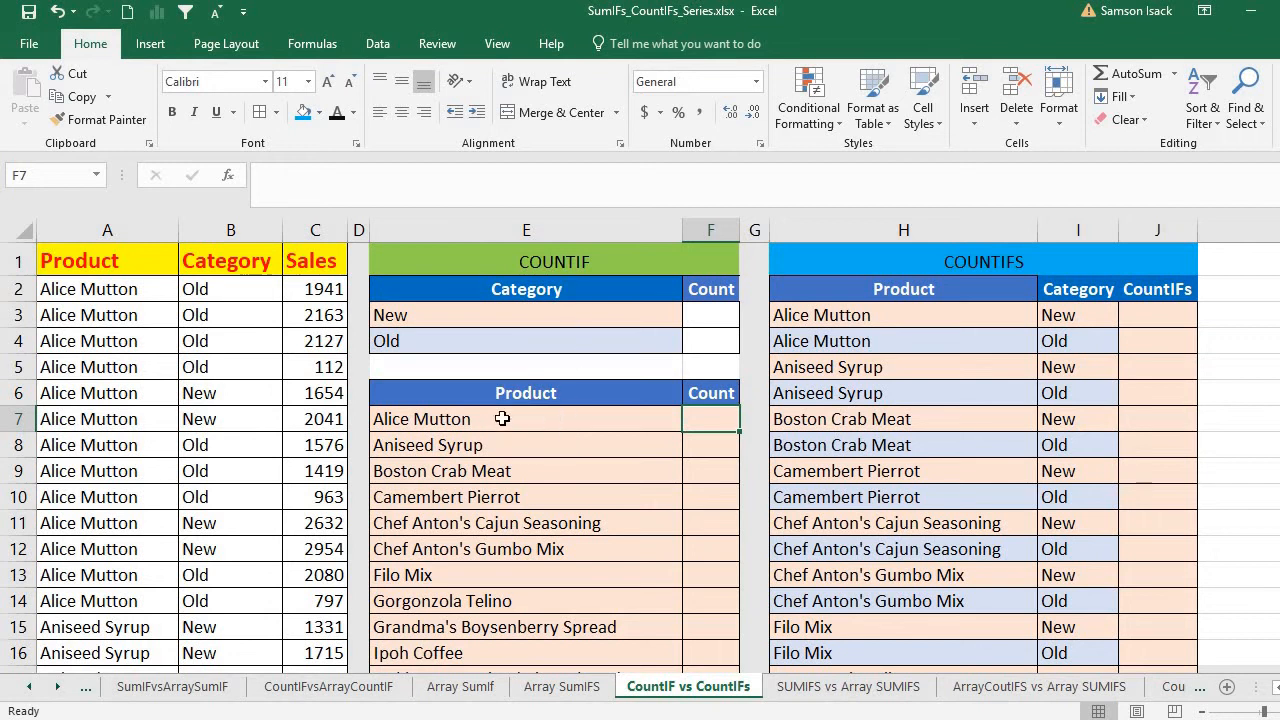
left_click_drag(500, 418, 510, 599)
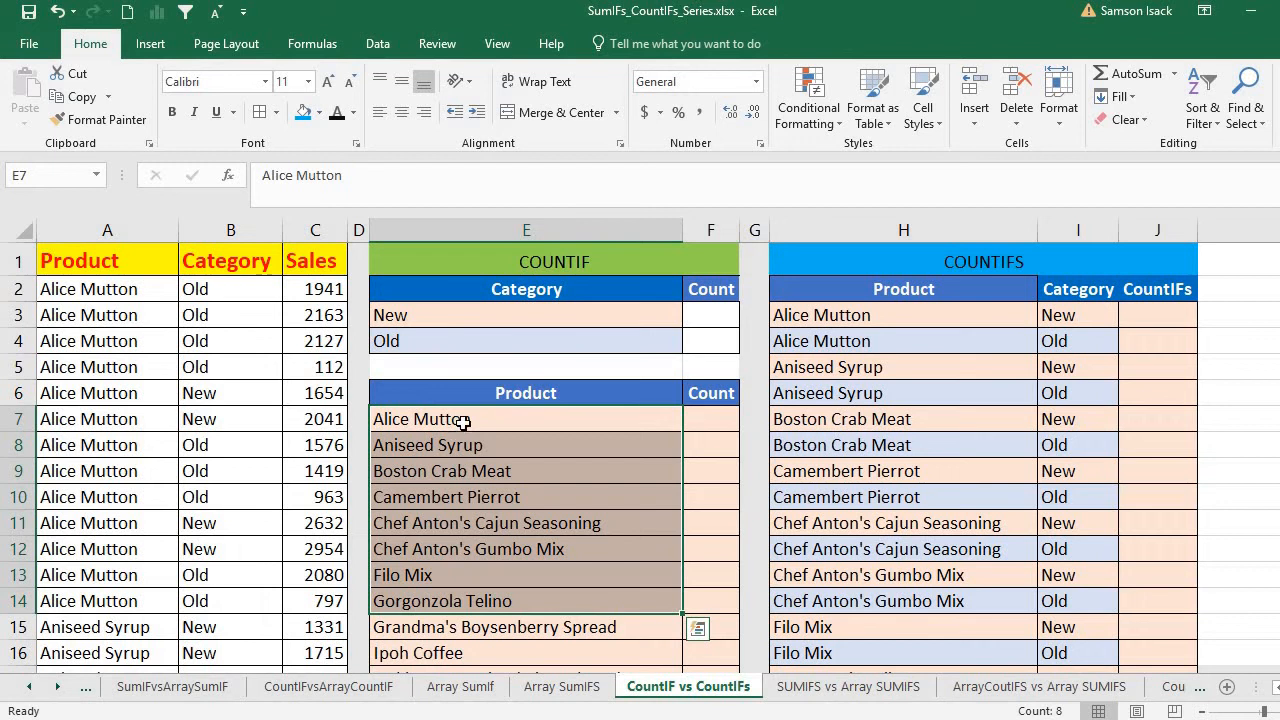
left_click(146, 347)
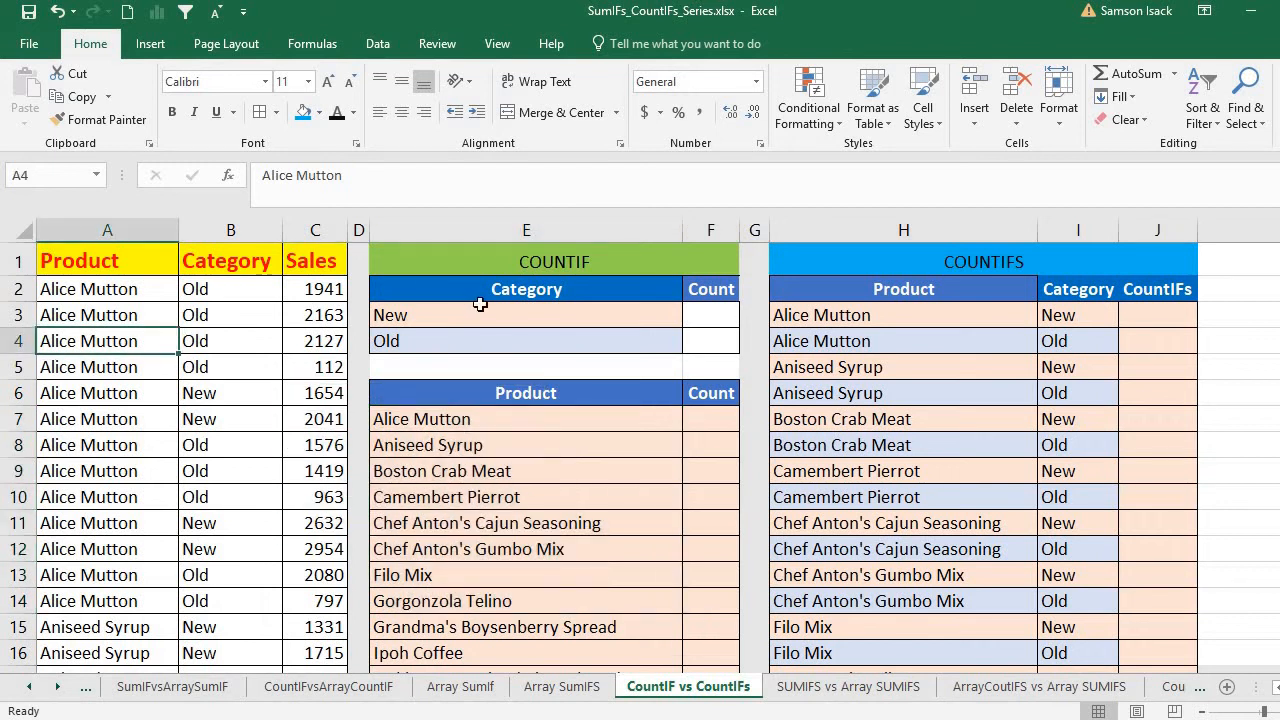
left_click_drag(478, 312, 485, 341)
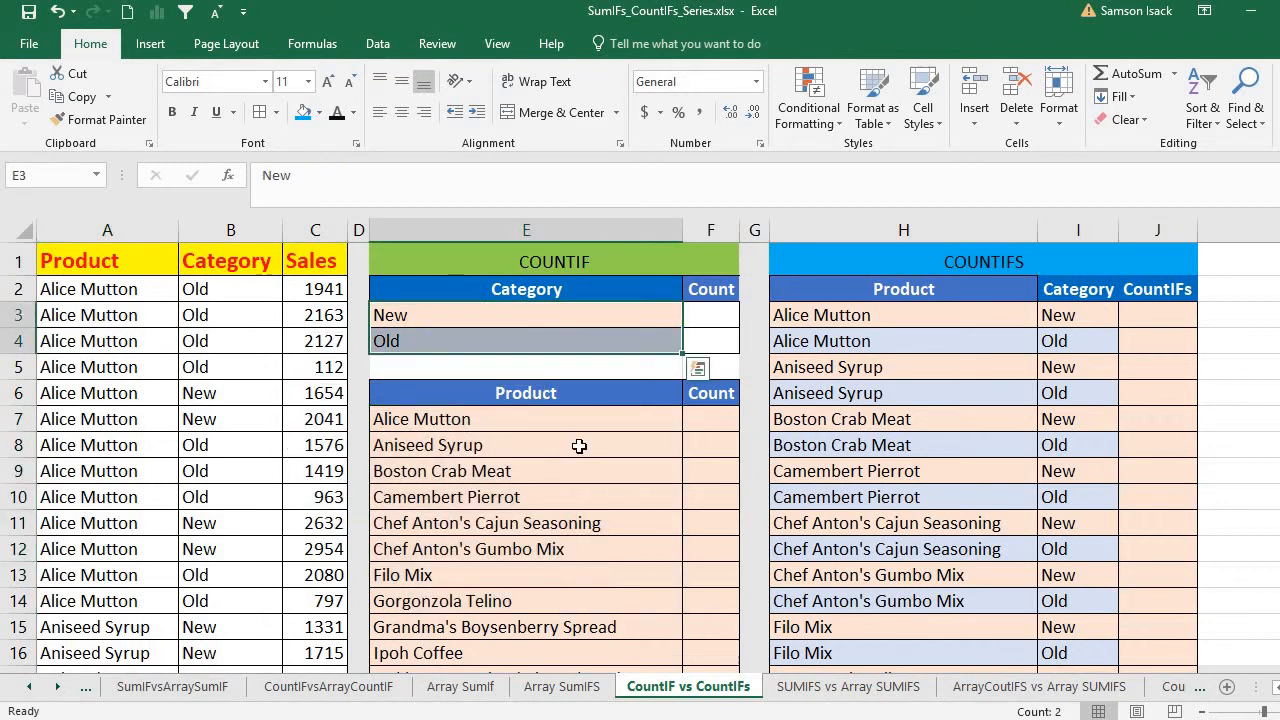
Step: Examine how the COUNTIFS table pairs each product with a New or Old category, compared with the single-criterion COUNTIF product list
left_click(588, 262)
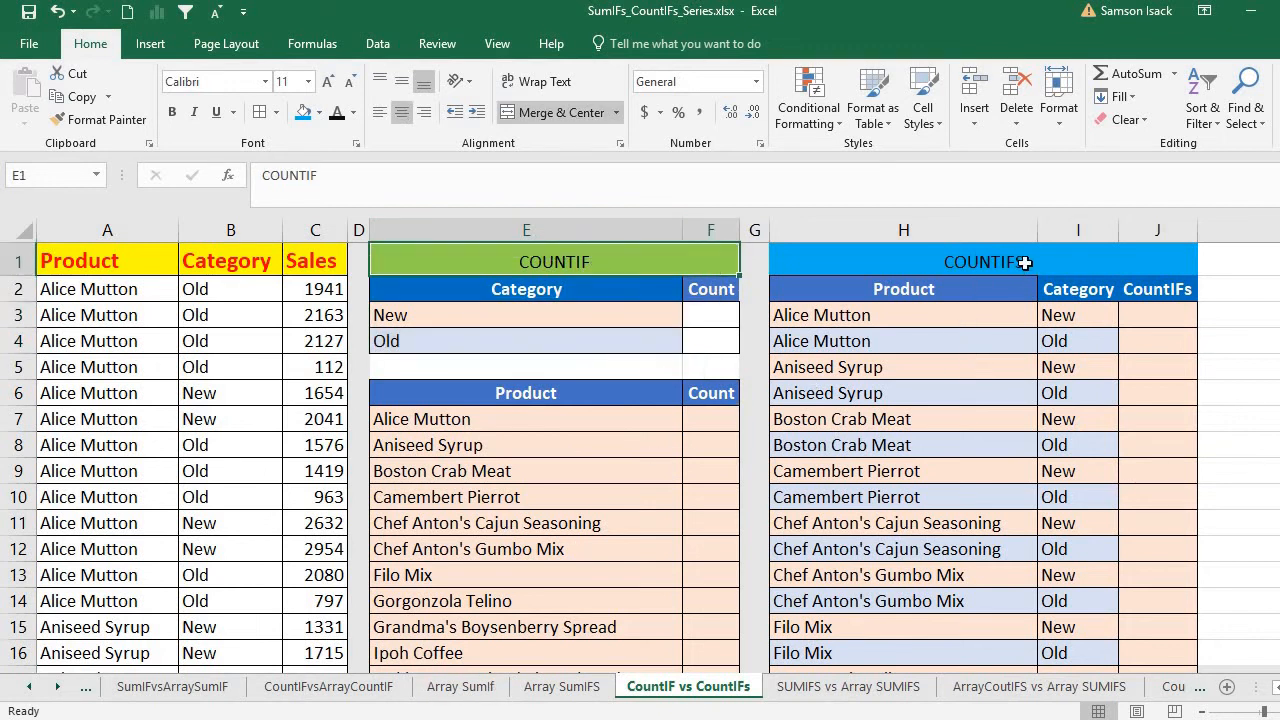
left_click(1022, 262)
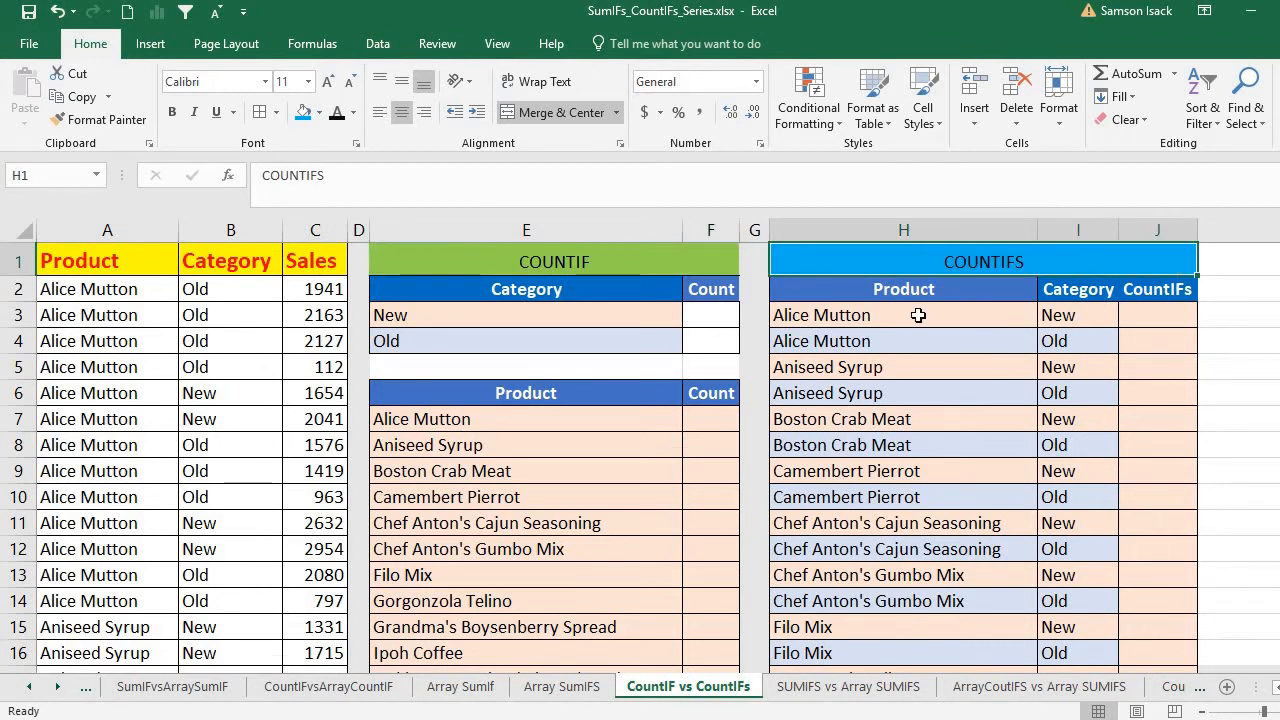
left_click(918, 315)
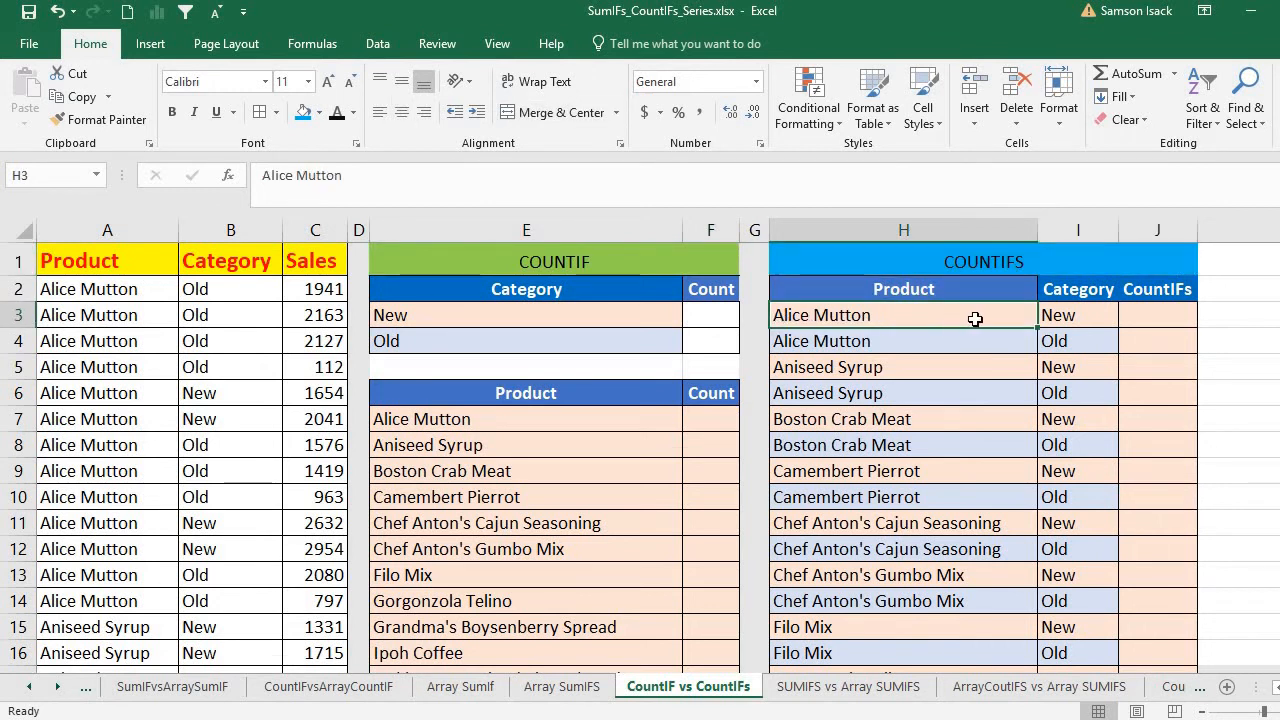
left_click(1064, 312)
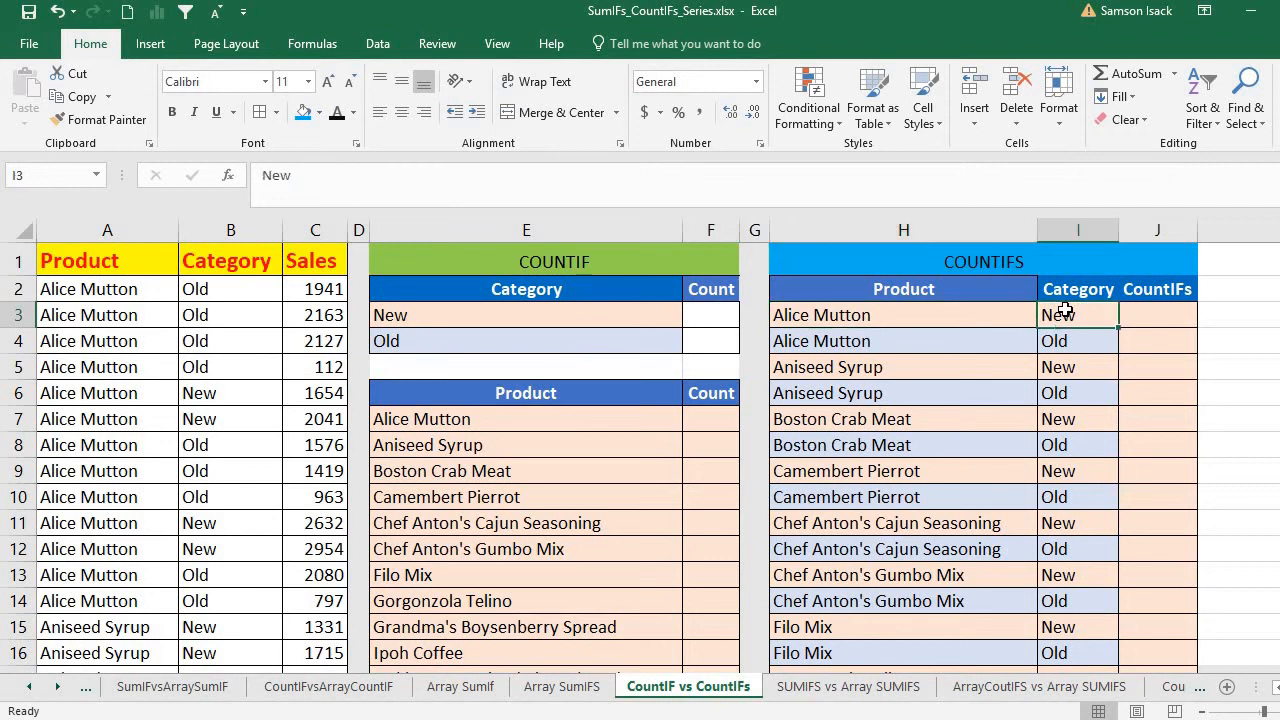
left_click(1157, 316)
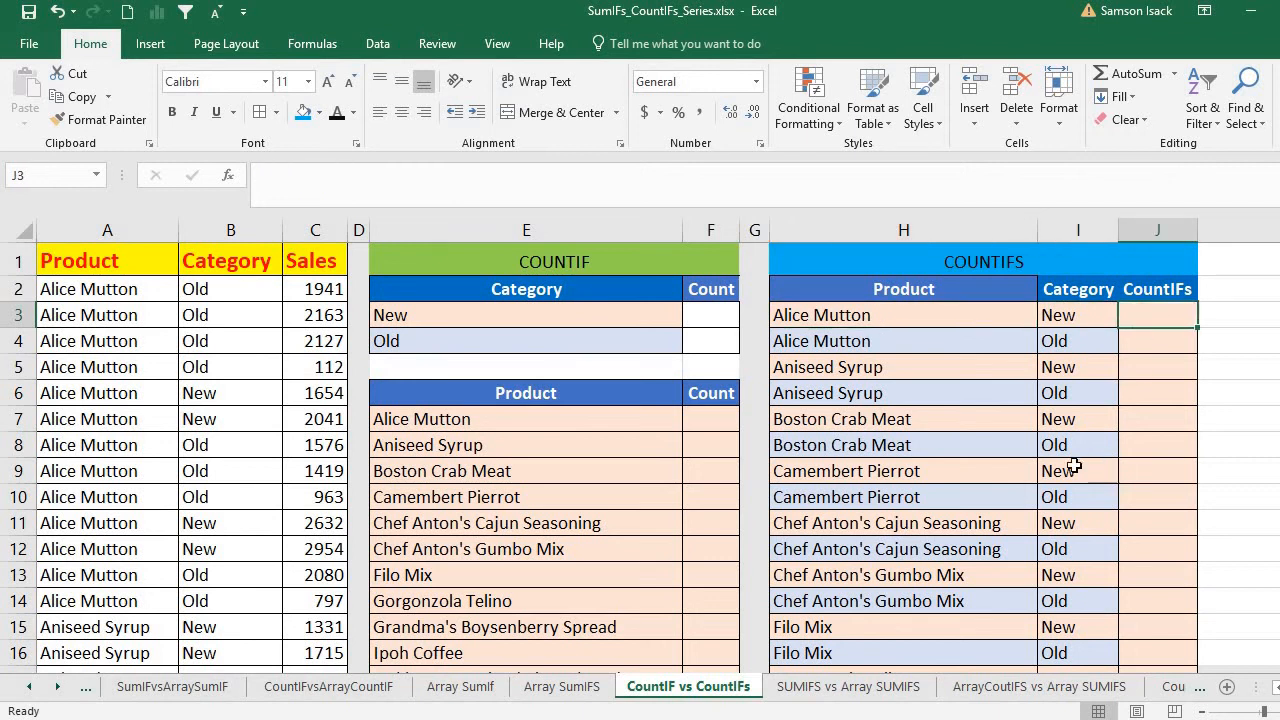
left_click(920, 320)
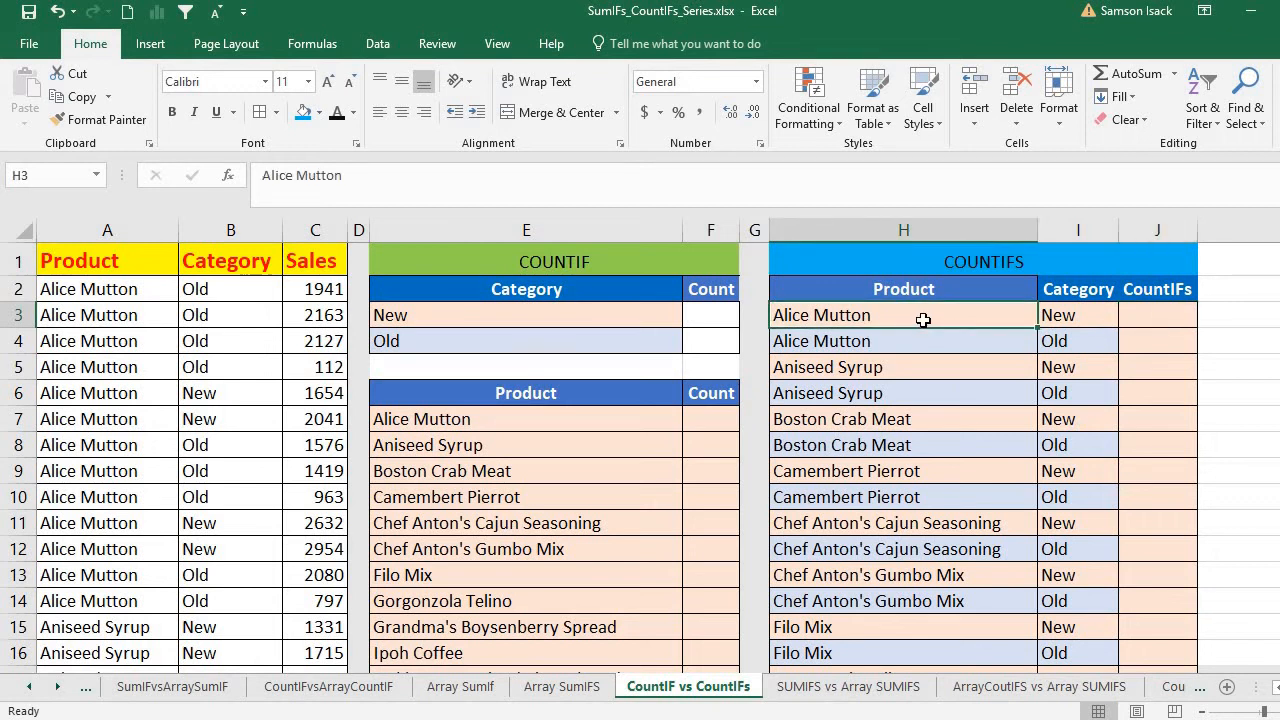
left_click(1054, 313)
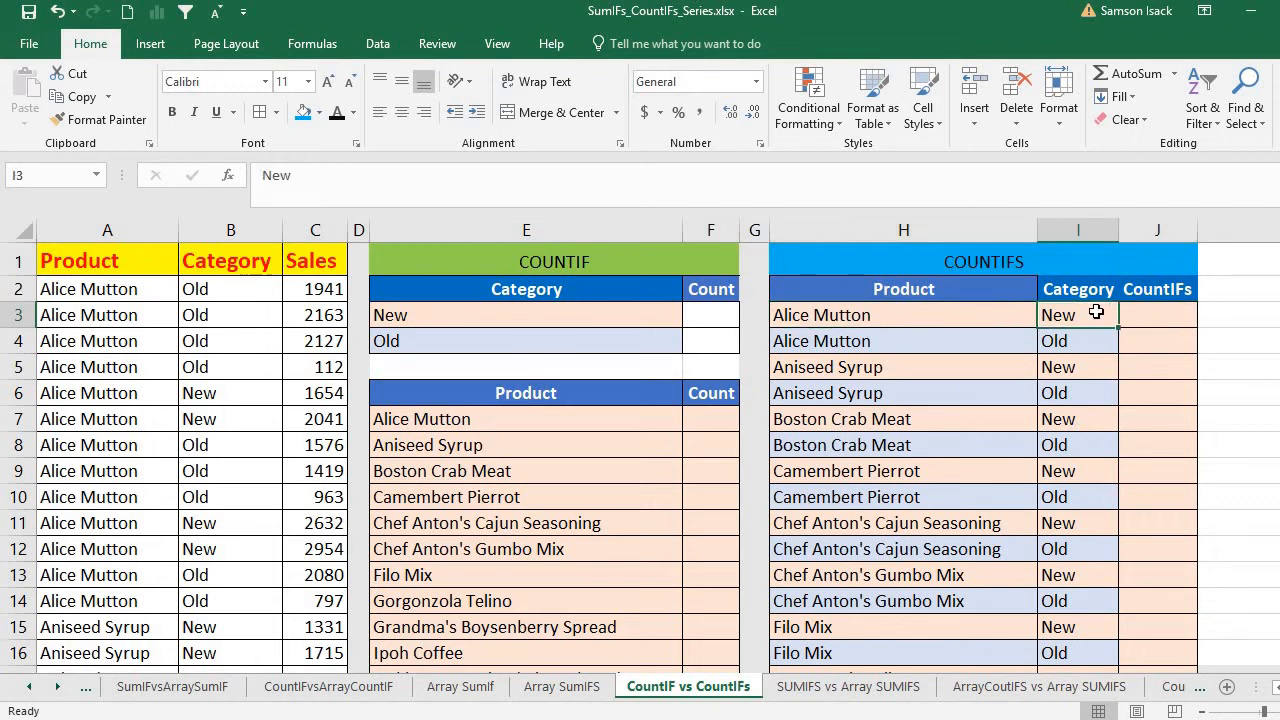
left_click(899, 342)
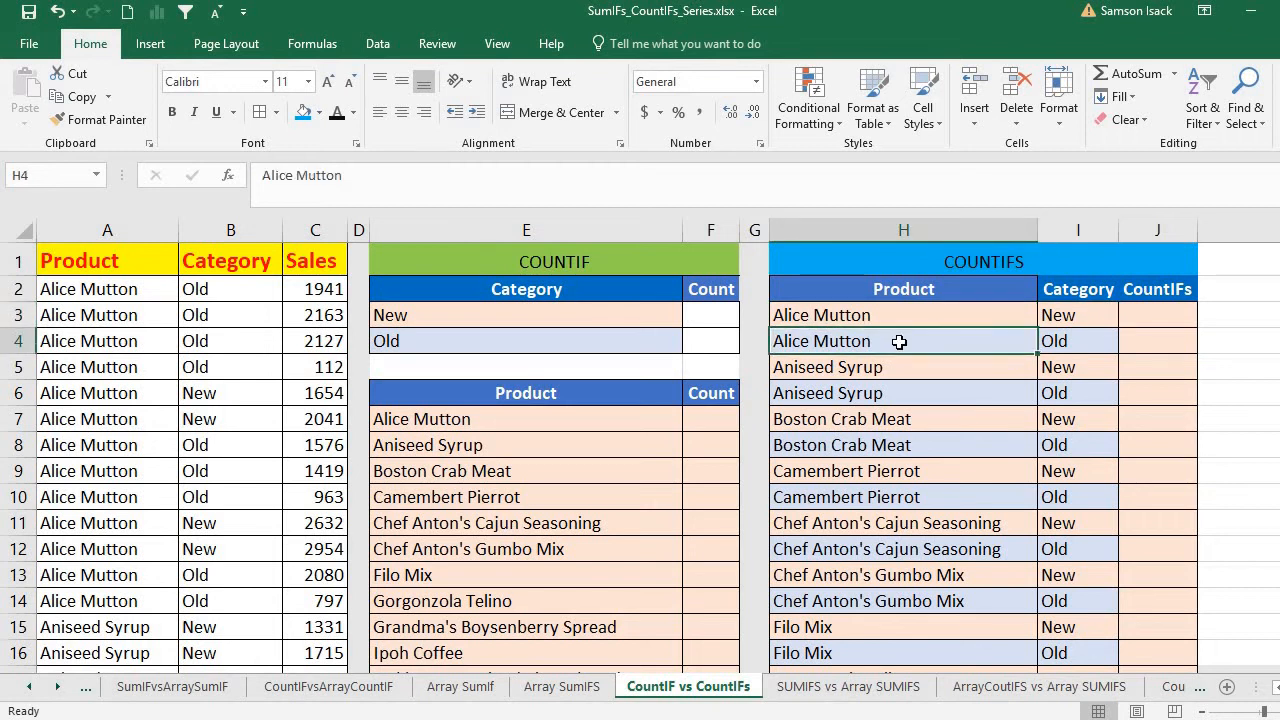
left_click(1097, 340)
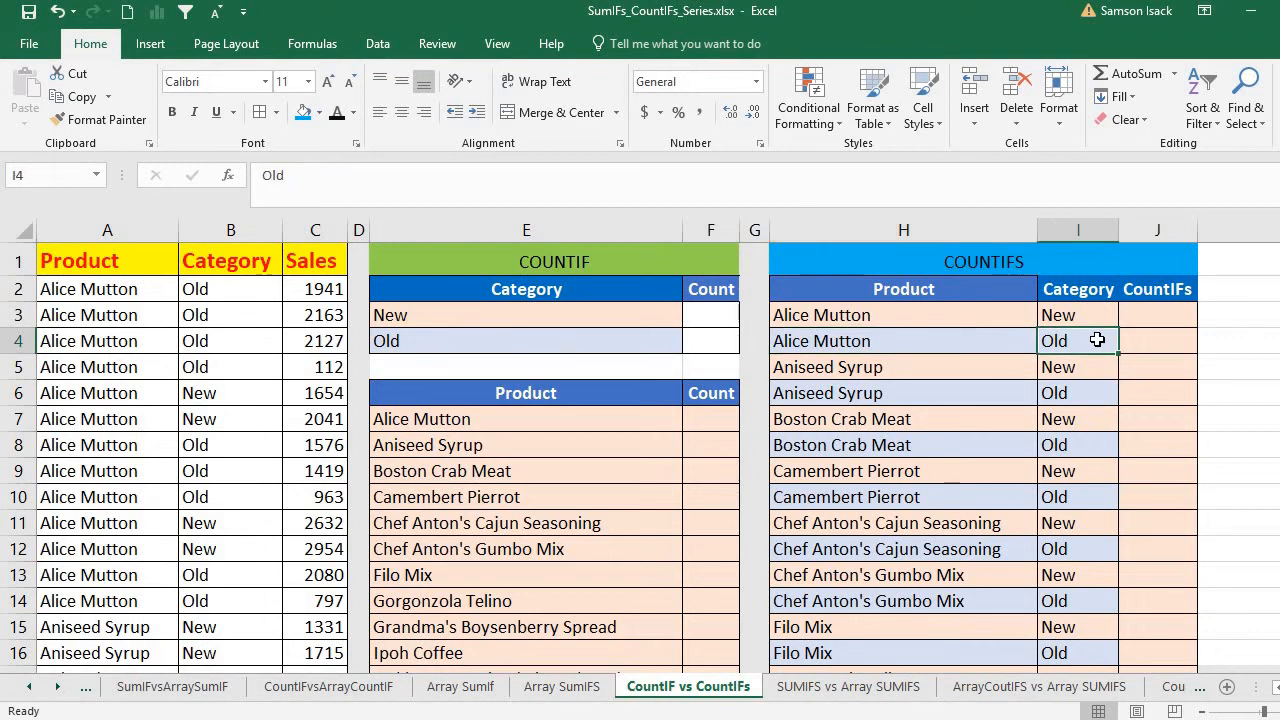
left_click(462, 470)
left_click_drag(475, 420, 480, 600)
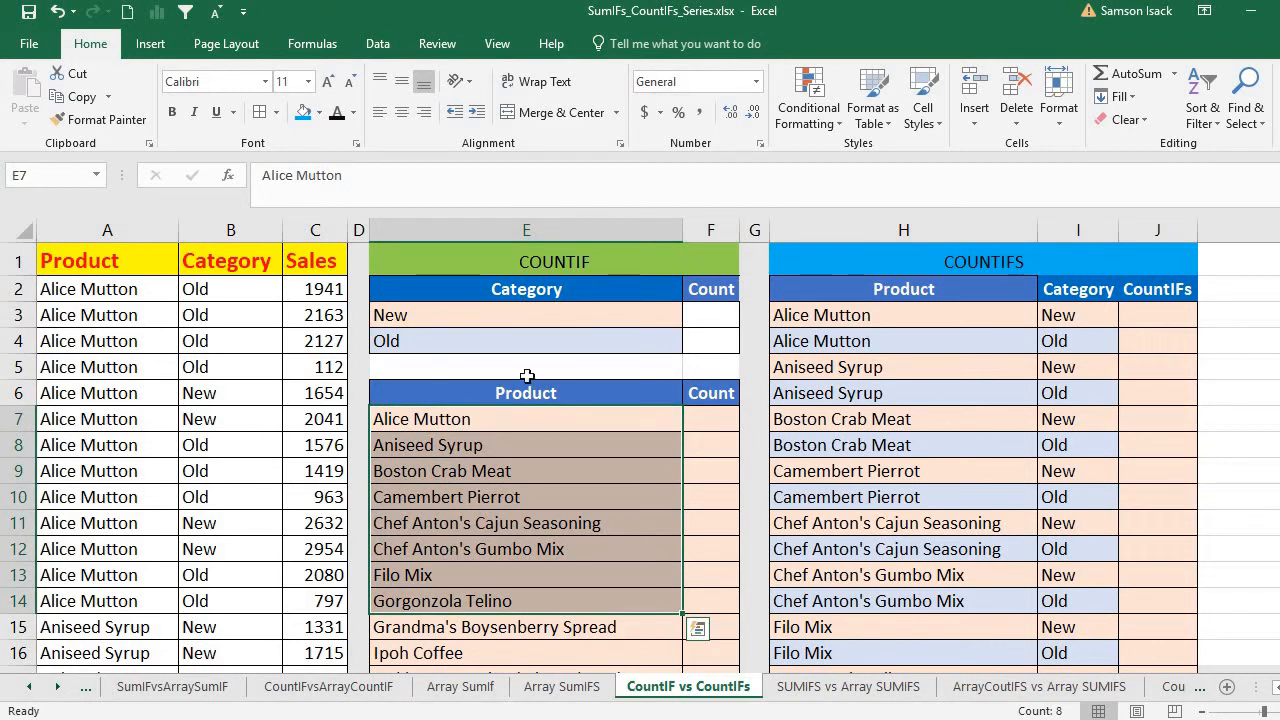
left_click(614, 255)
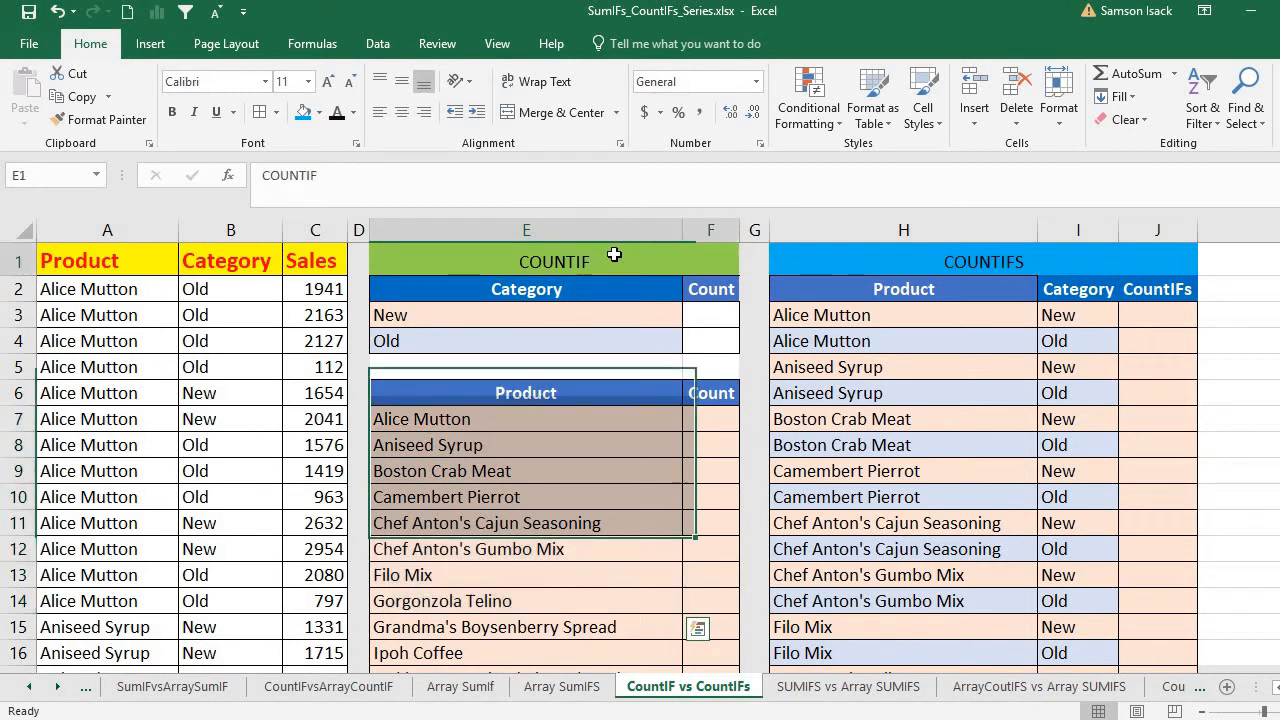
left_click(970, 267)
left_click(709, 318)
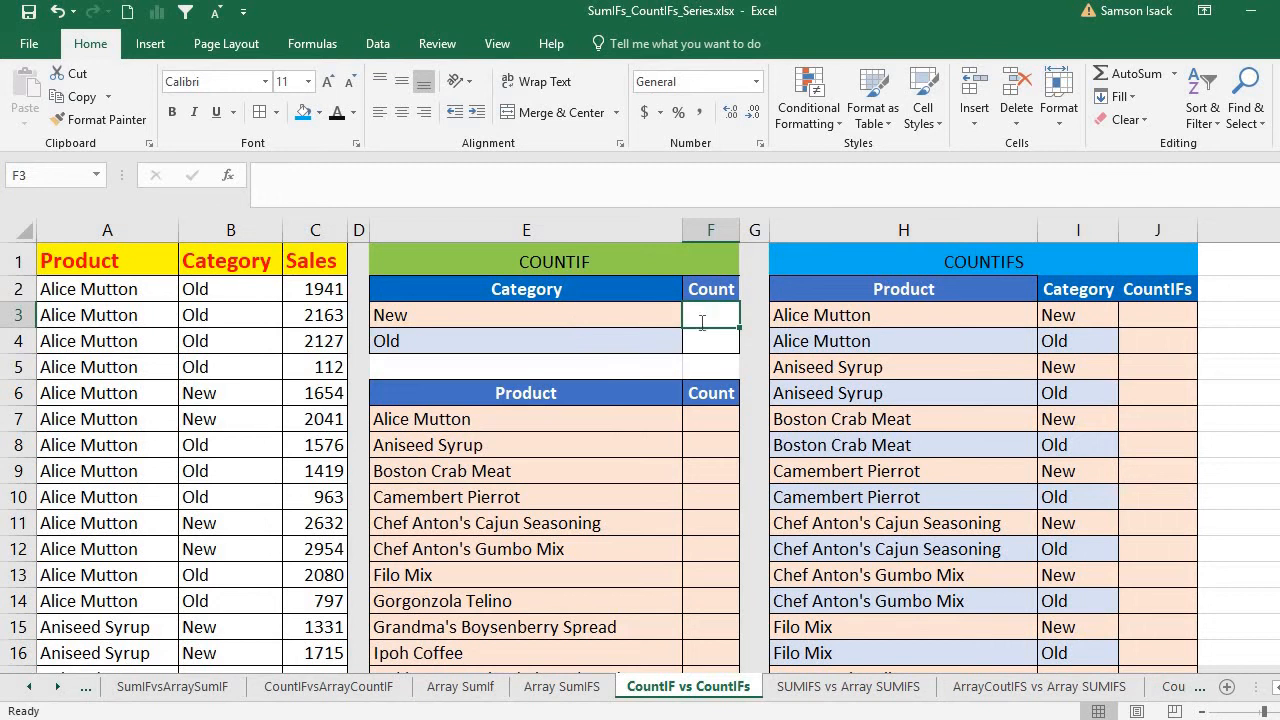
type("=CO")
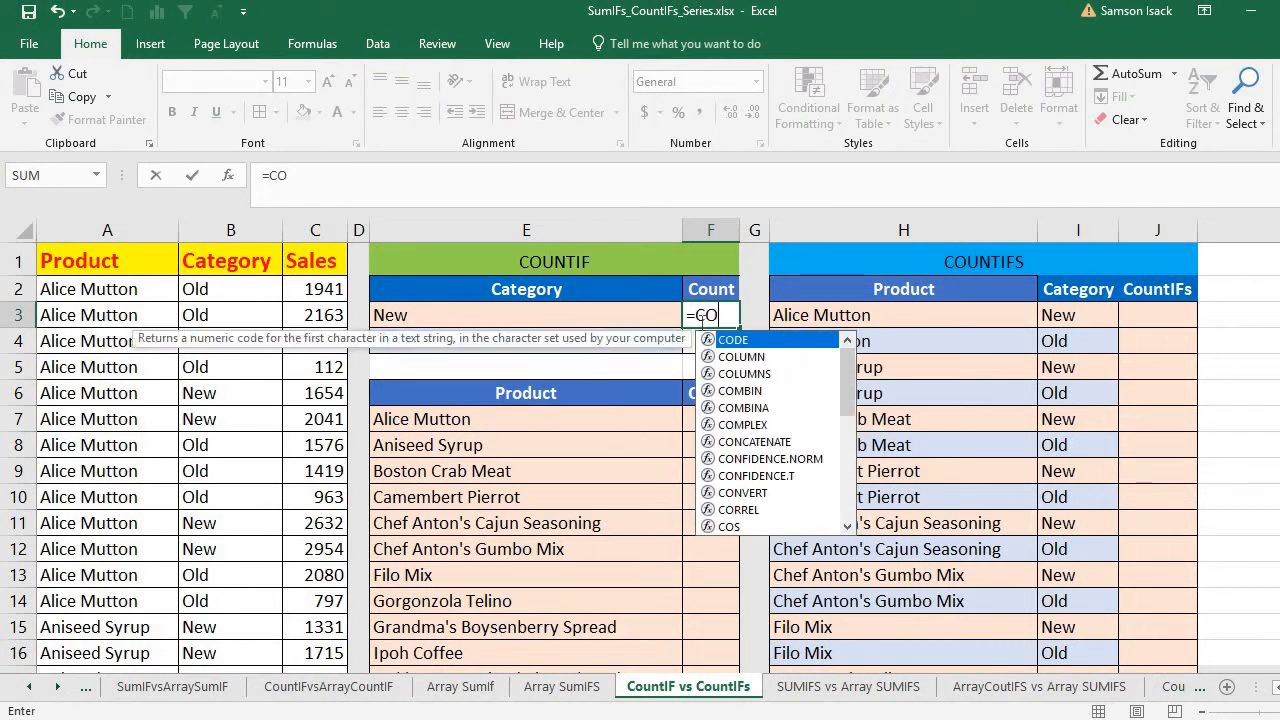
type("UNTIF")
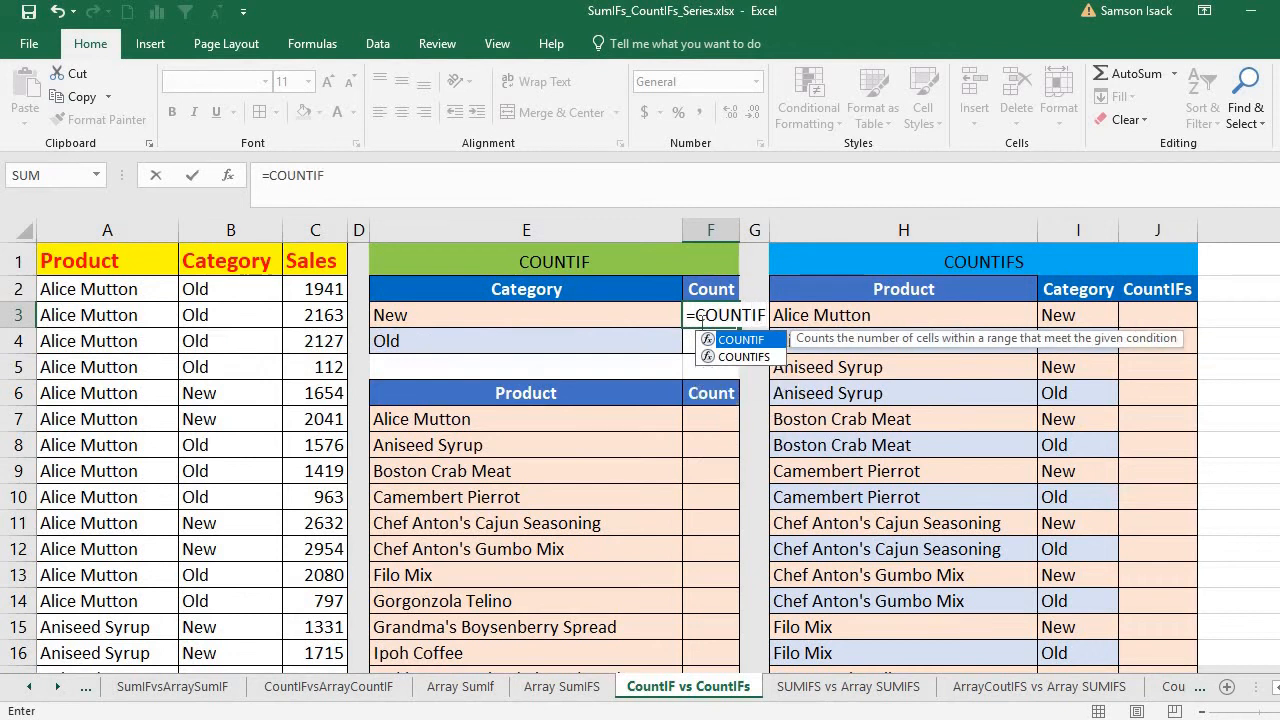
type("(")
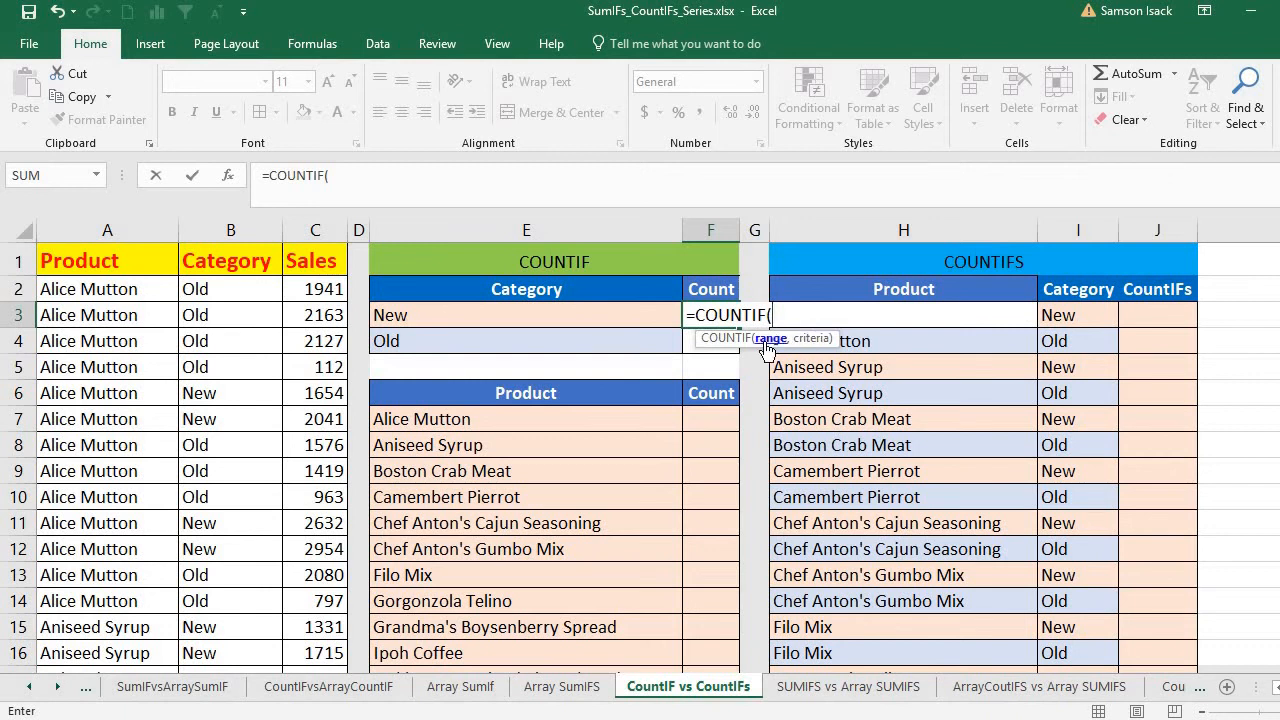
left_click(230, 287)
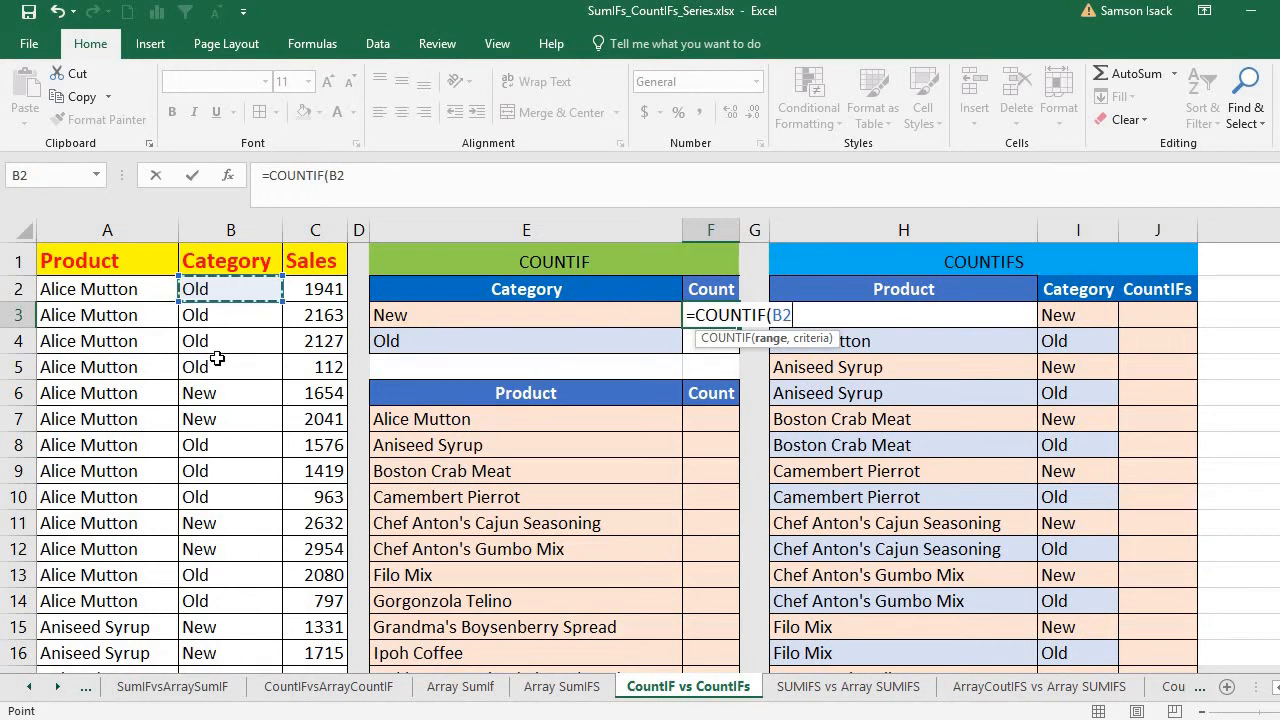
key("BackSpace")
key("BackSpace")
key("BackSpace")
key("BackSpace")
key("BackSpace")
key("BackSpace")
key("BackSpace")
key("BackSpace")
key("BackSpace")
key("BackSpace")
key("BackSpace")
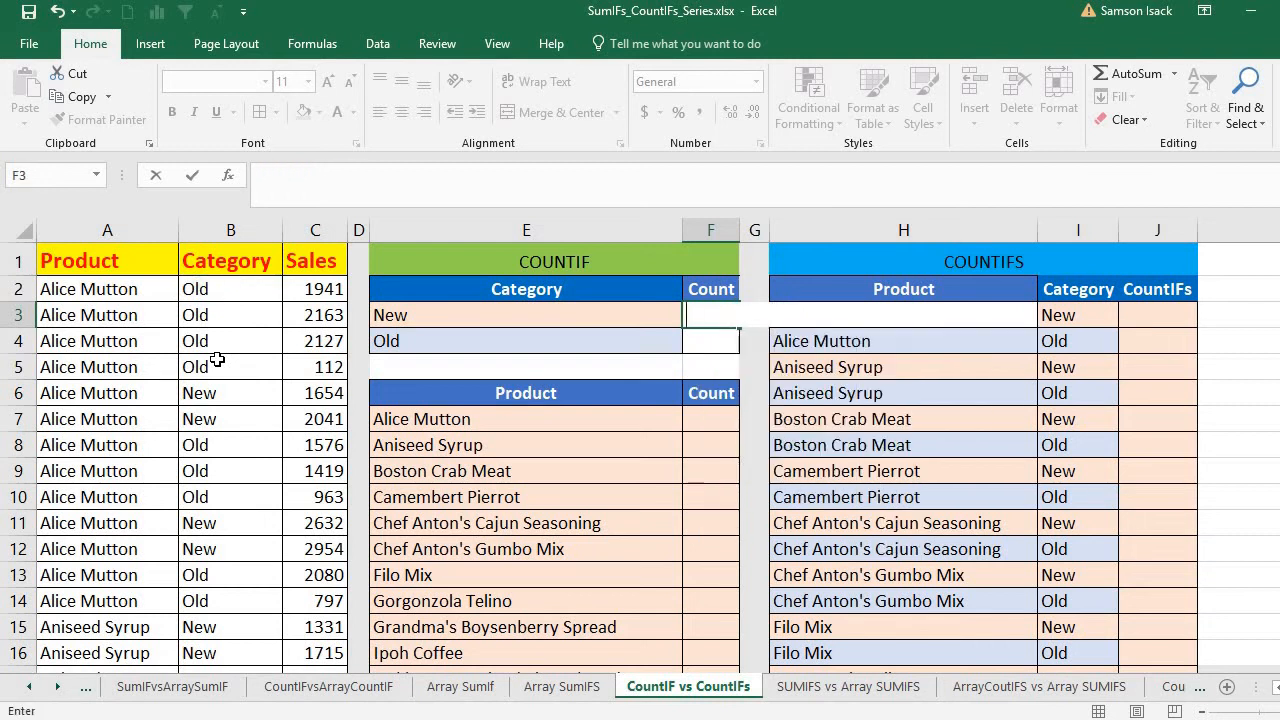
left_click(717, 342)
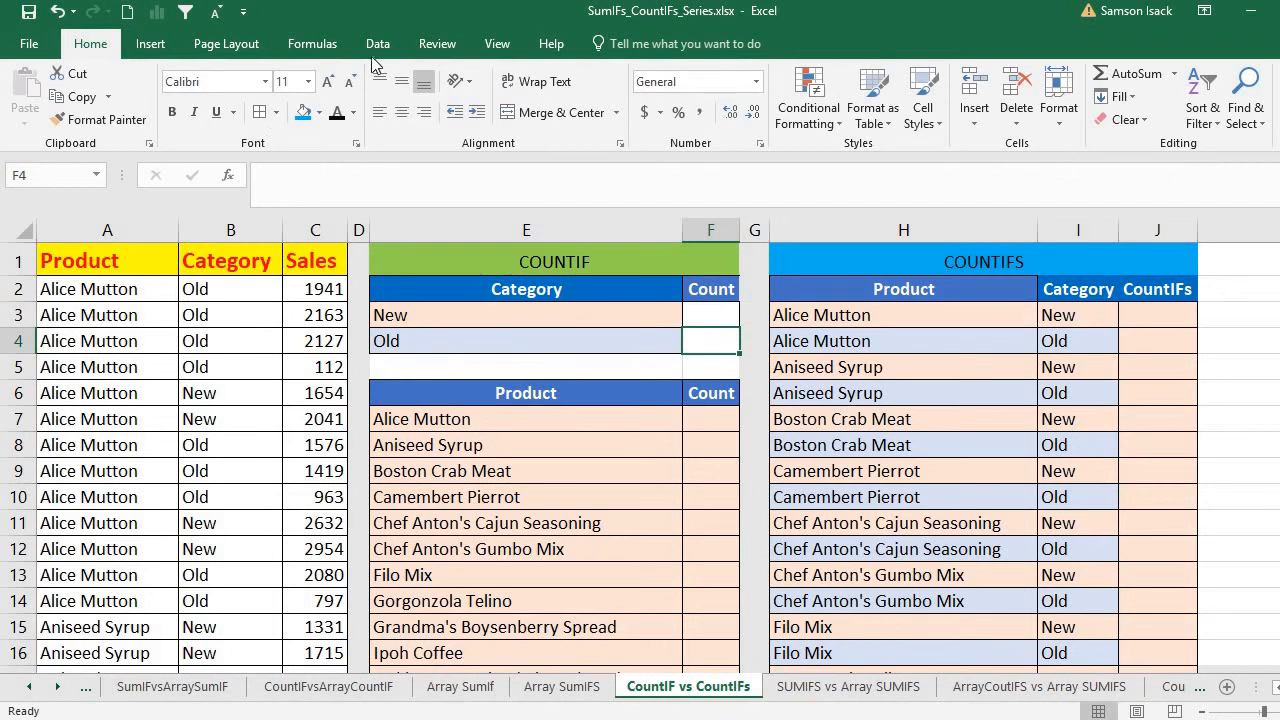
Step: Delete all existing defined names from the workbook using the Name Manager
left_click_drag(150, 290, 138, 628)
left_click(128, 288)
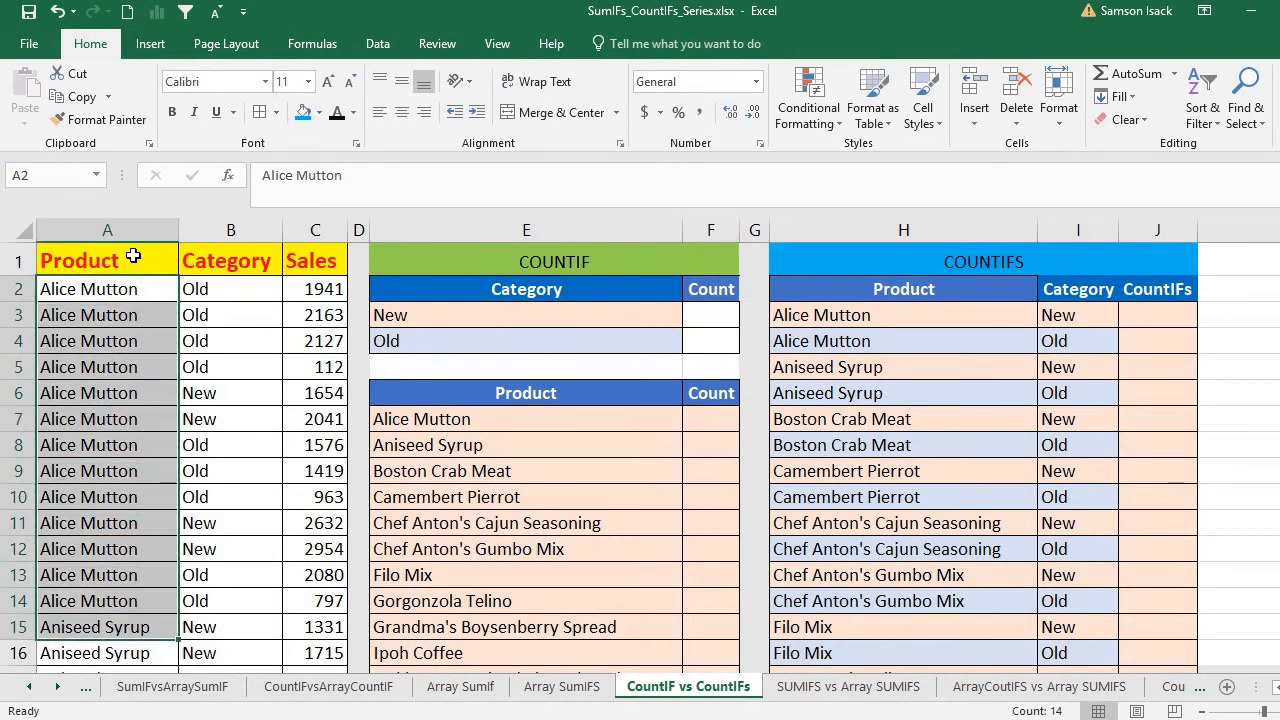
left_click(307, 42)
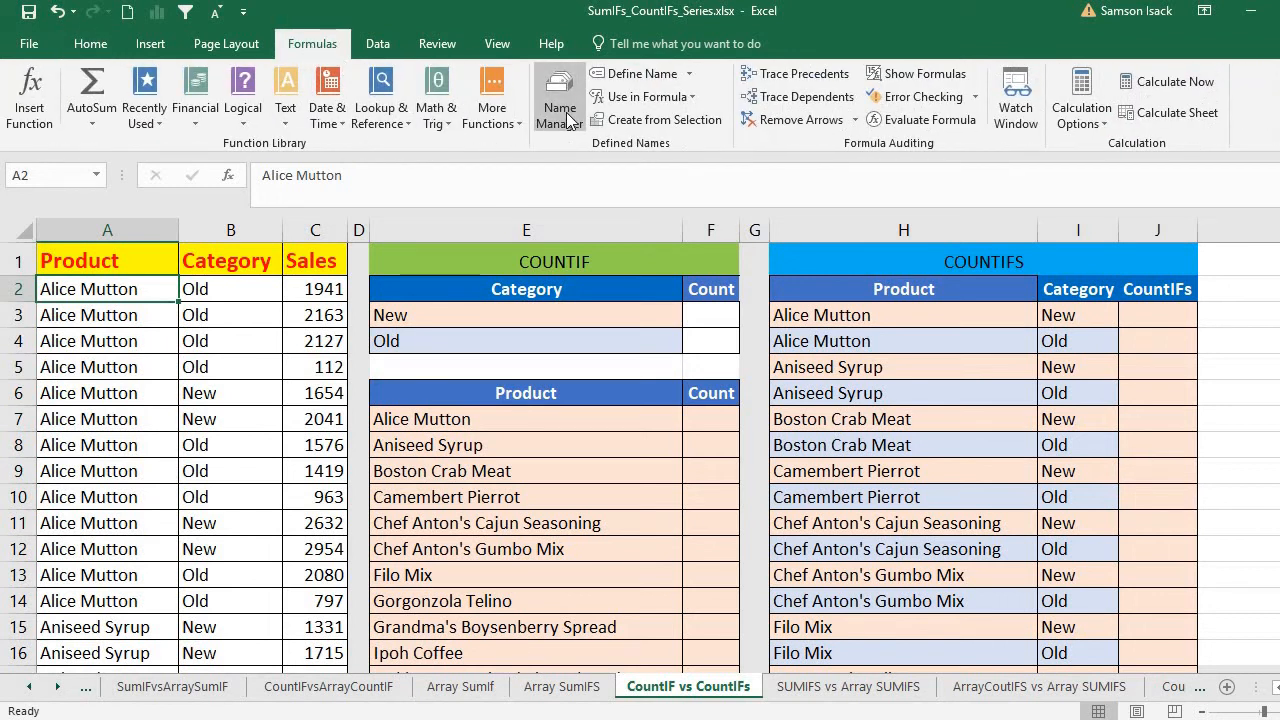
left_click(563, 110)
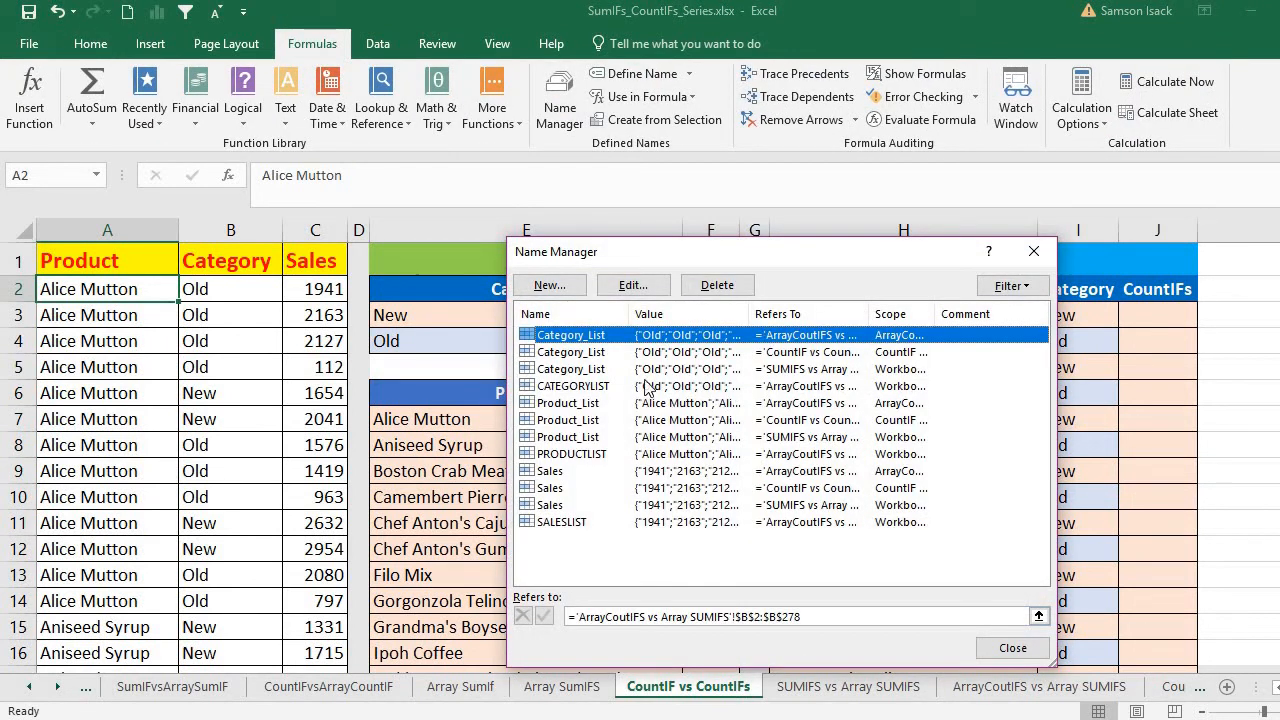
left_click(588, 522, "shift")
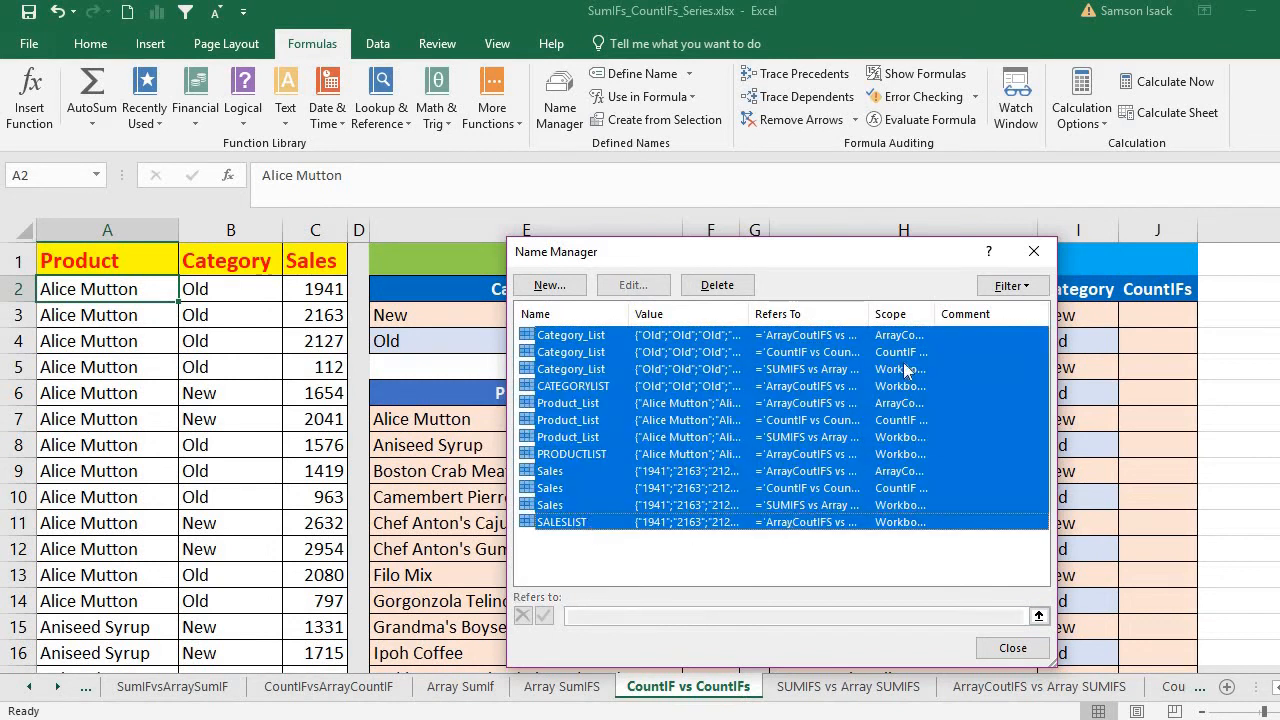
left_click(717, 285)
left_click(651, 425)
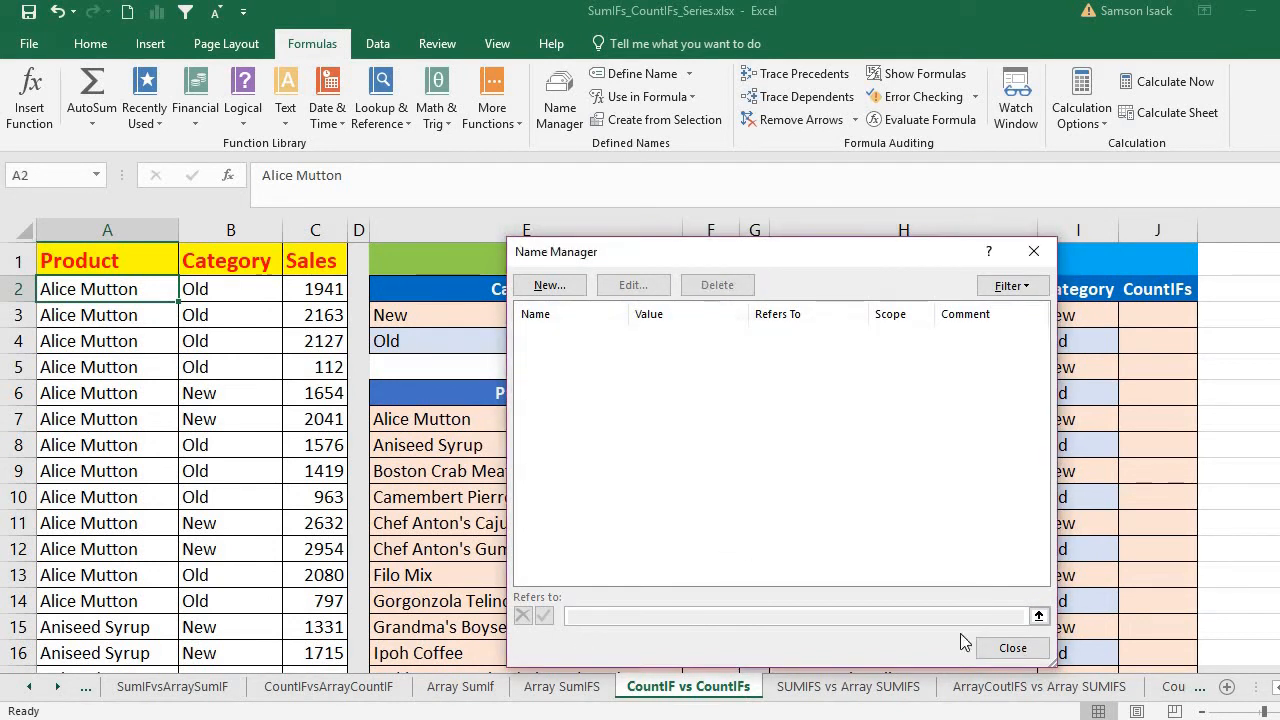
left_click(1012, 648)
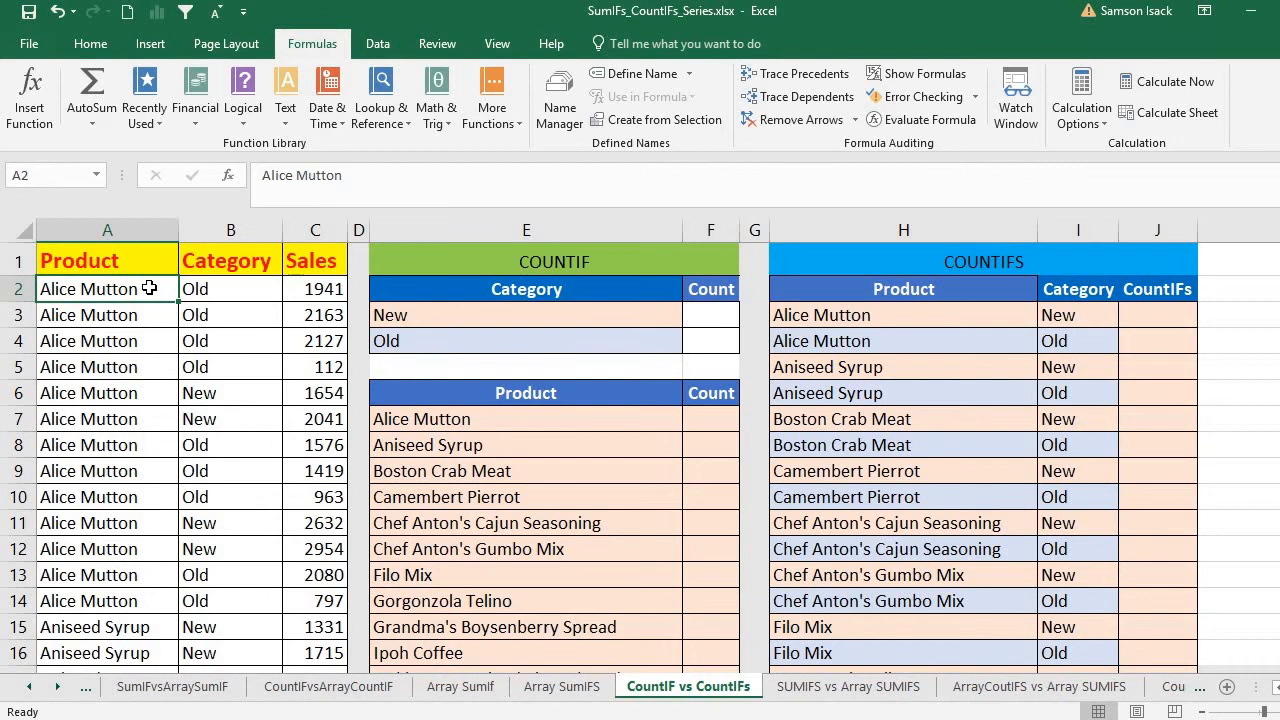
Step: Define the workbook-scoped name Product_List for the source Product data in A2:A278
left_click_drag(150, 290, 100, 684)
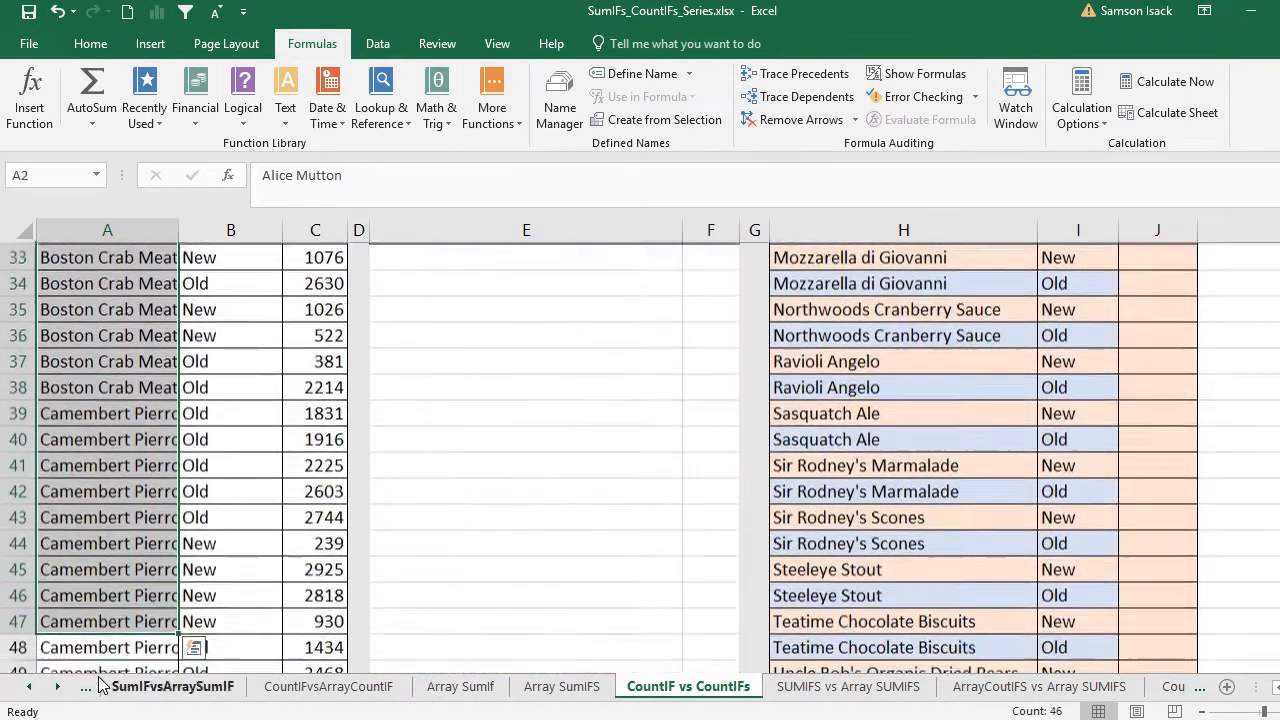
key("ctrl+shift+Down")
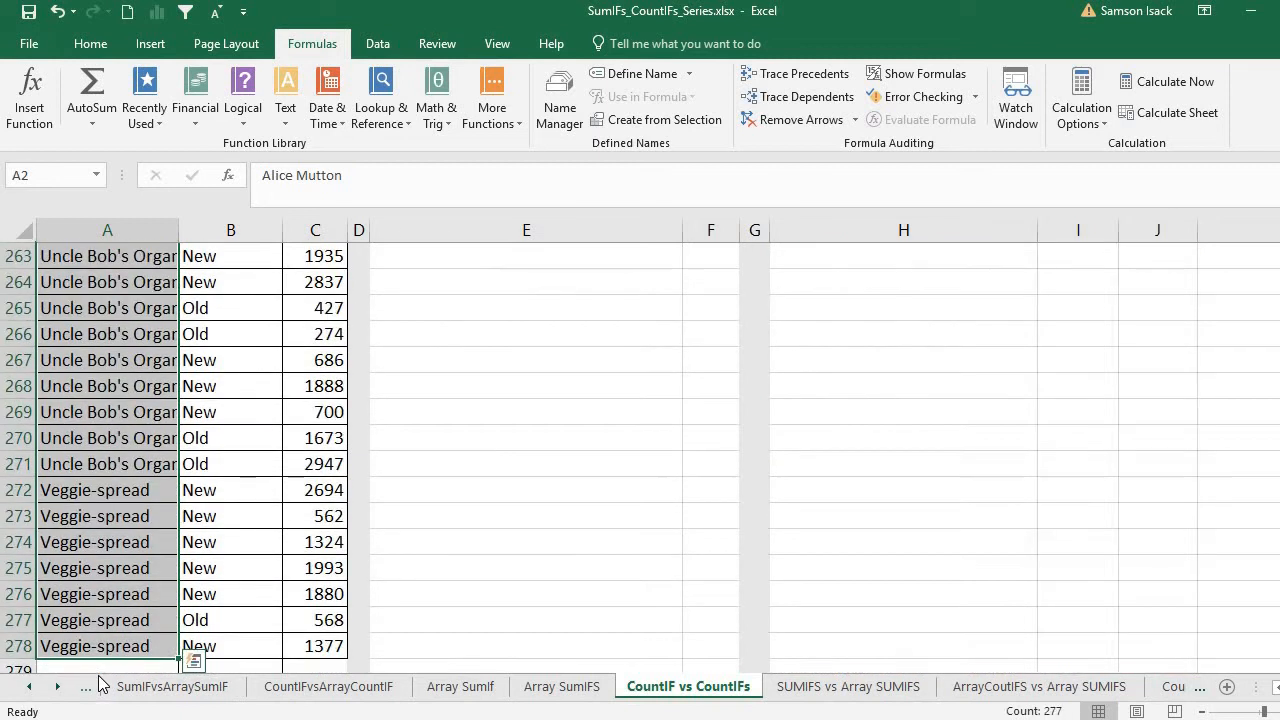
right_click(95, 418)
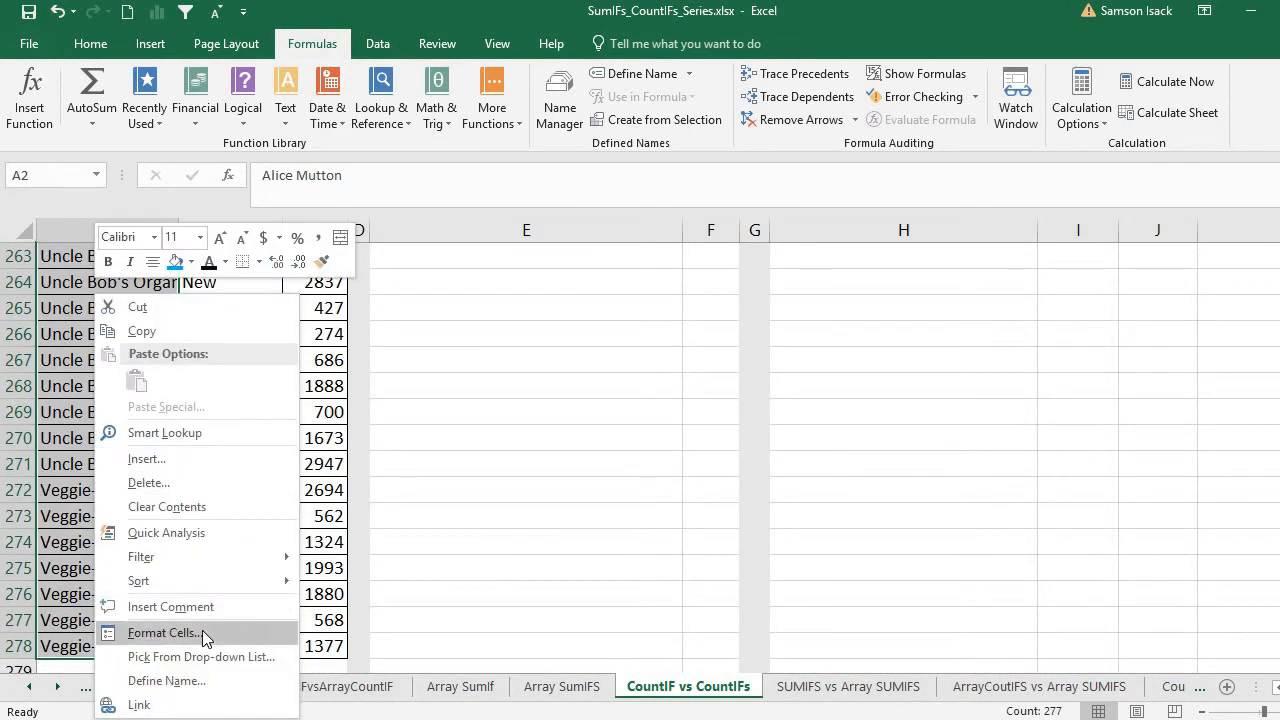
left_click(203, 684)
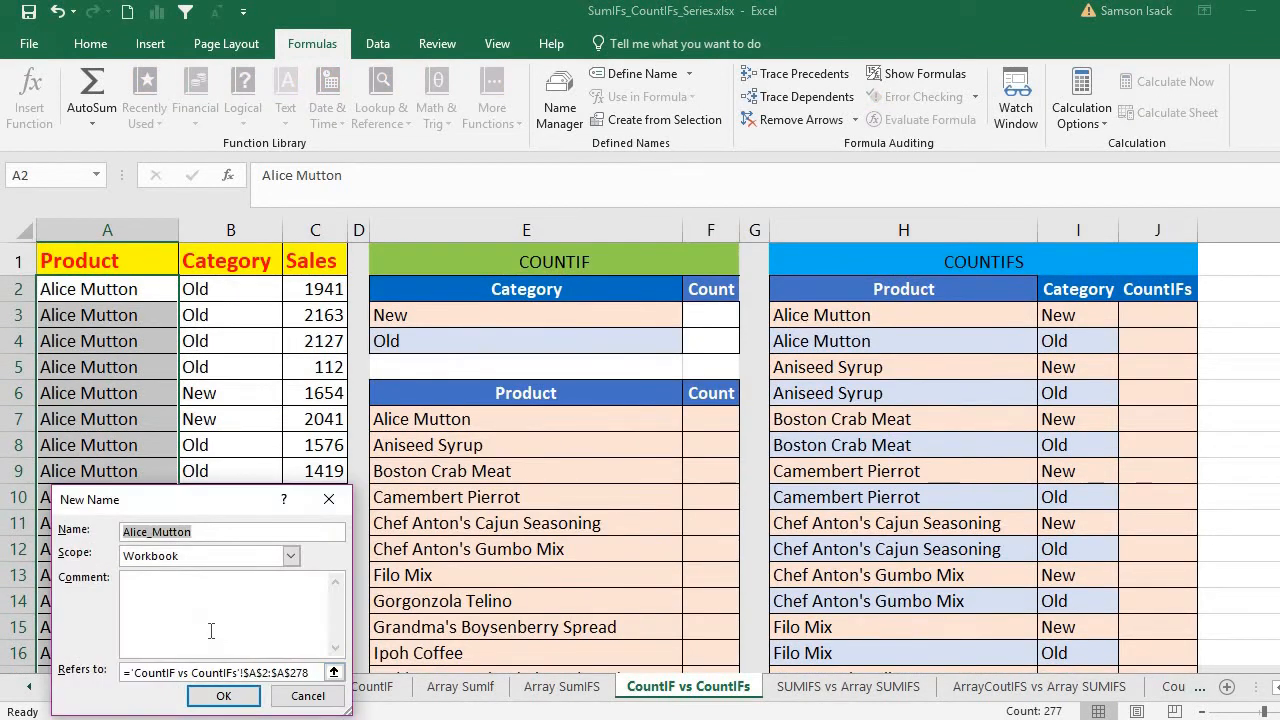
type("Product_List")
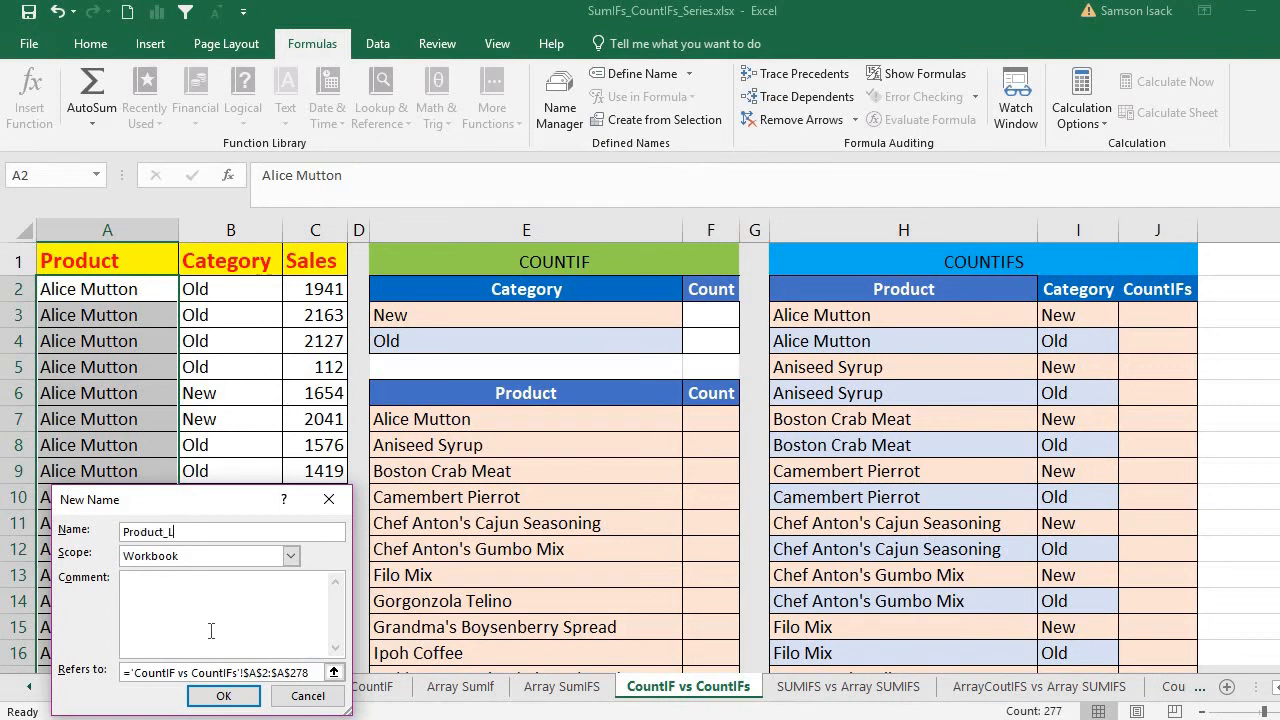
left_click(224, 696)
Step: Define the workbook-scoped name Category_List for the source Category data in B2:B278
left_click(229, 286)
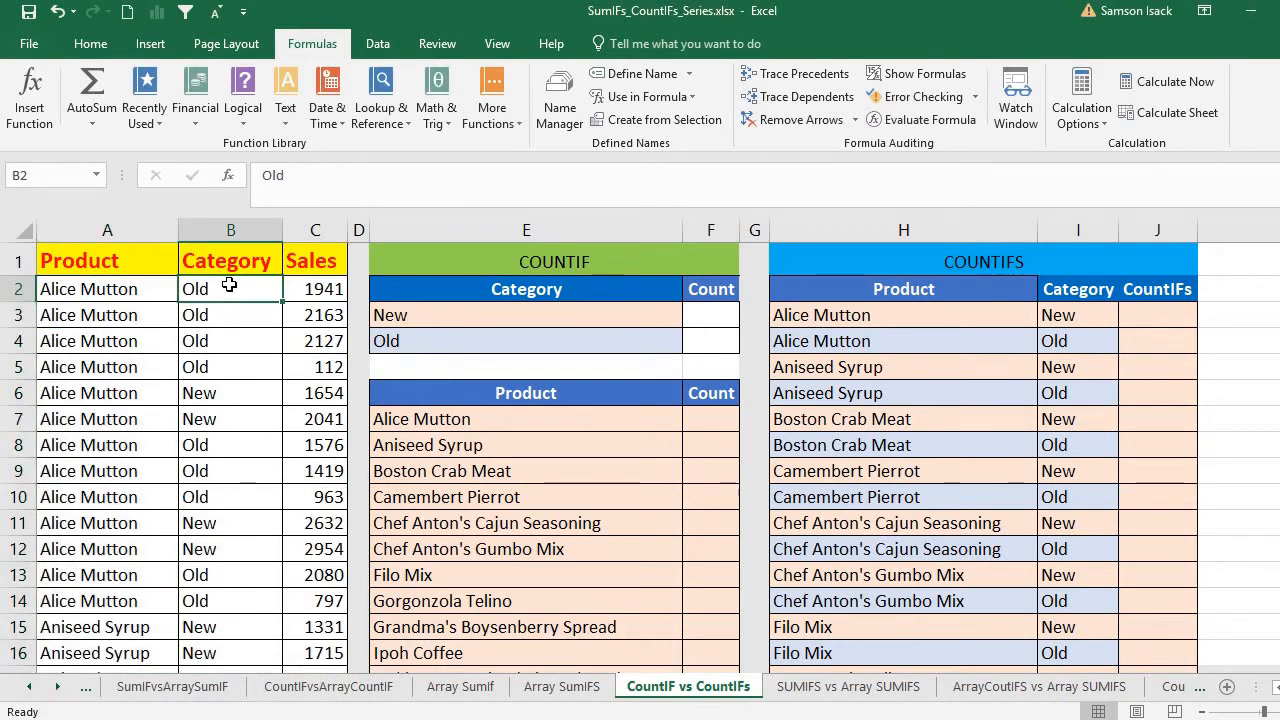
key("ctrl+shift+Down")
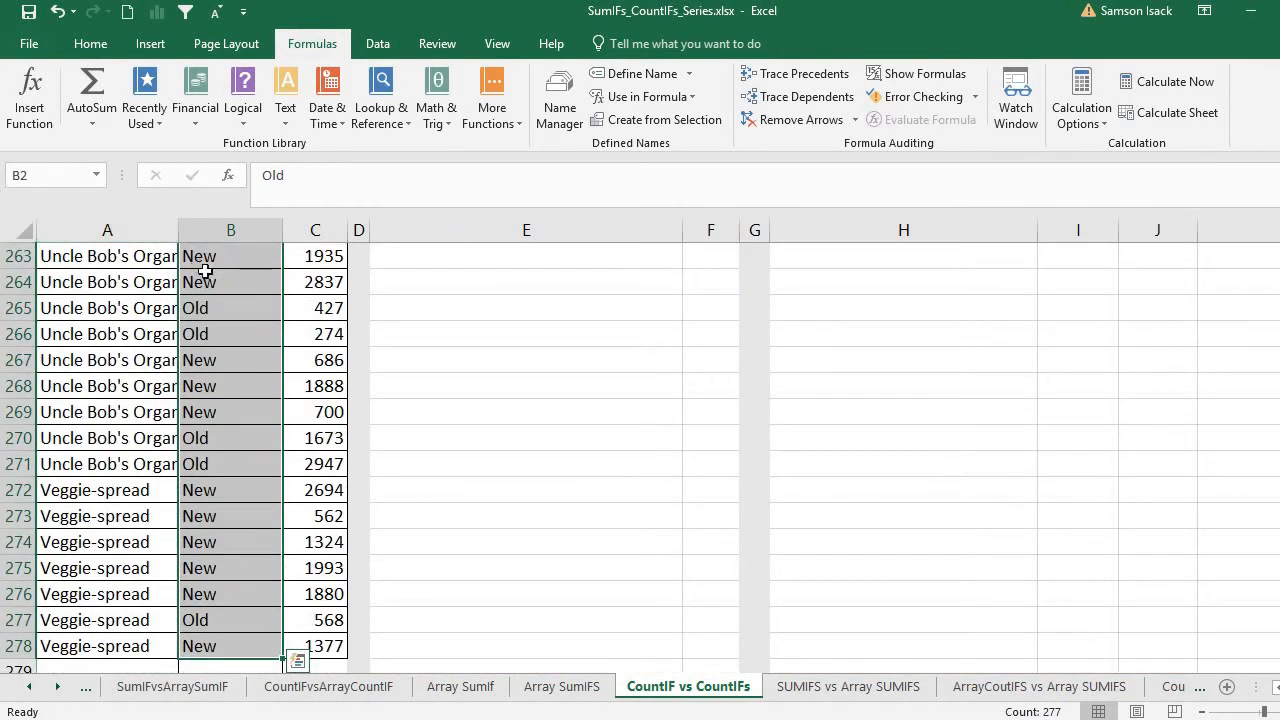
right_click(213, 285)
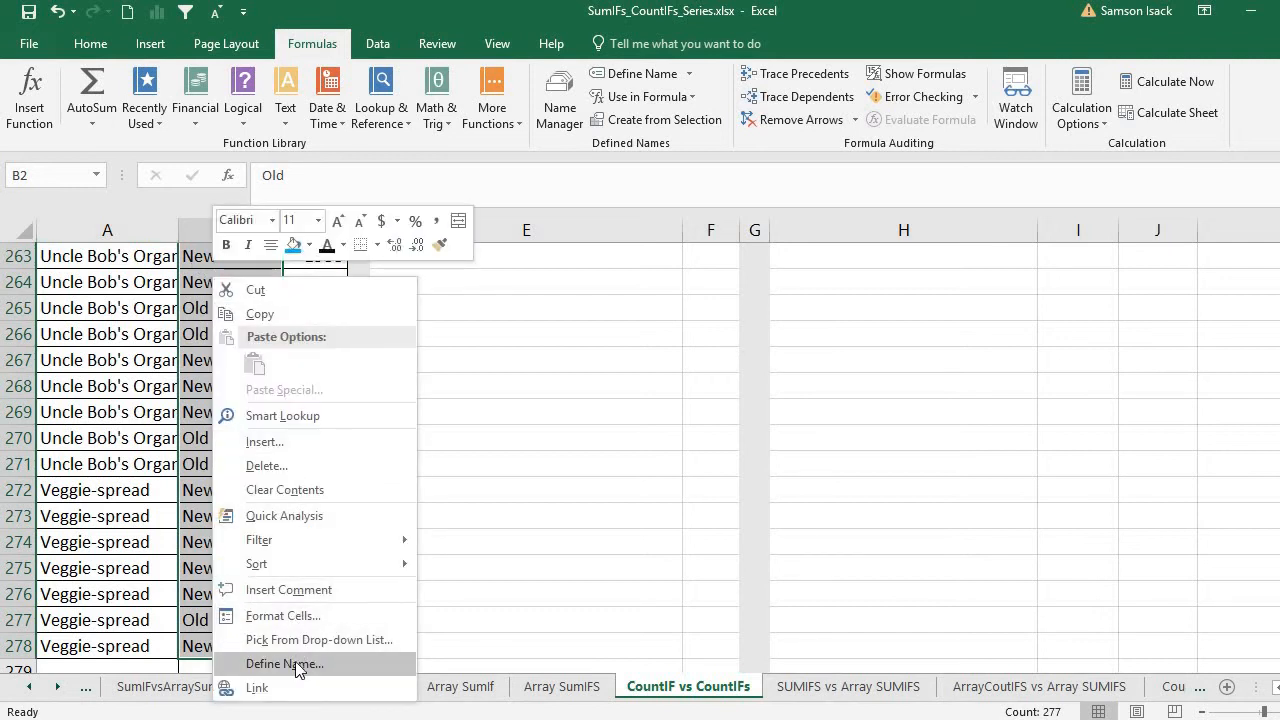
right_click(206, 266)
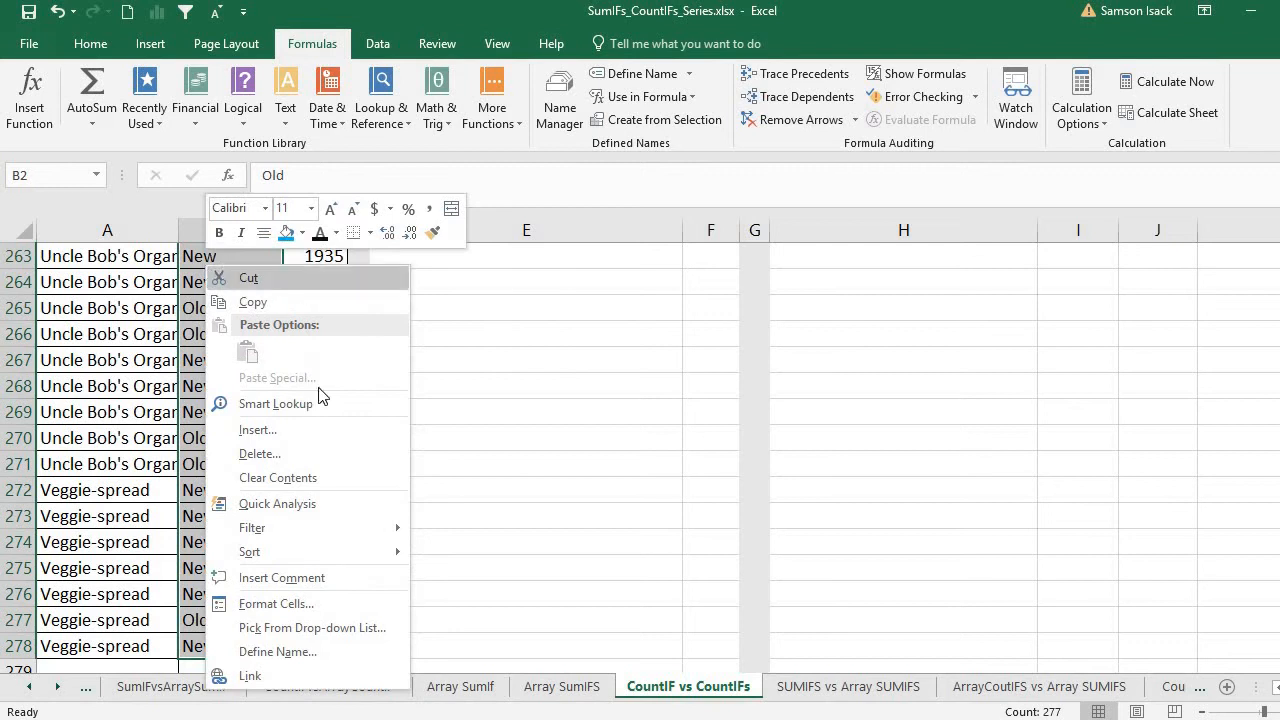
left_click(327, 652)
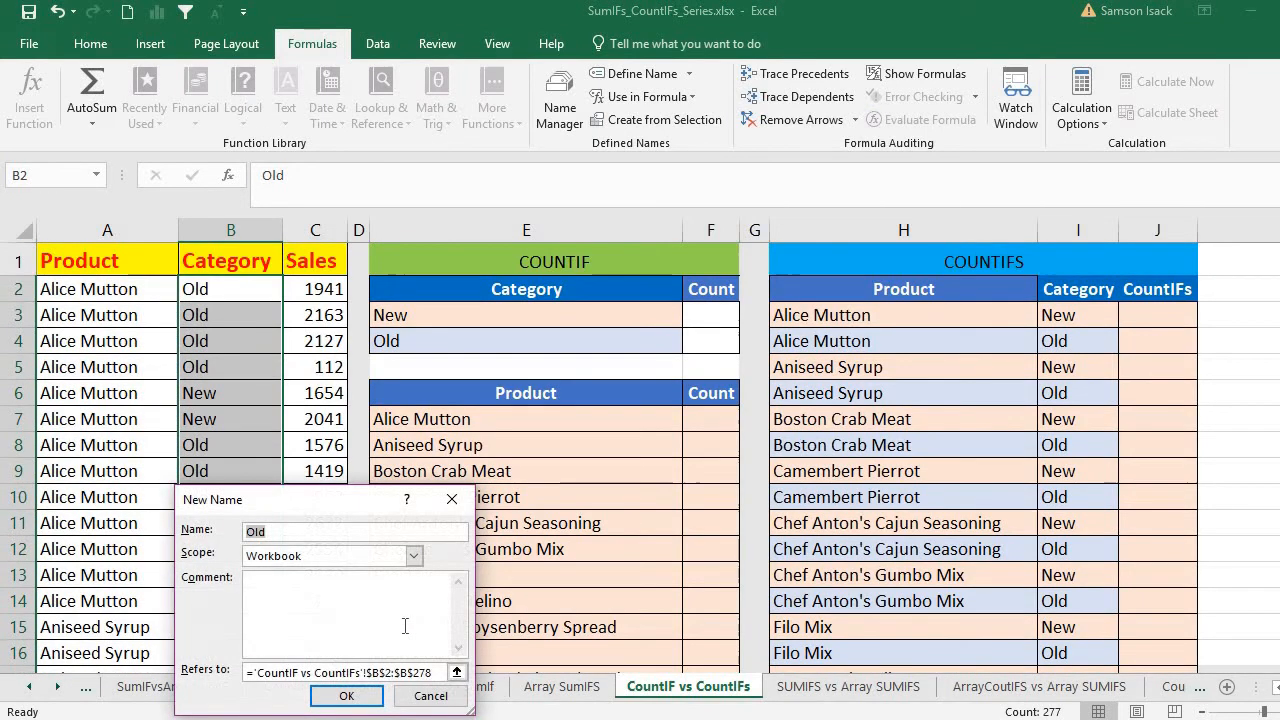
type("Category_List")
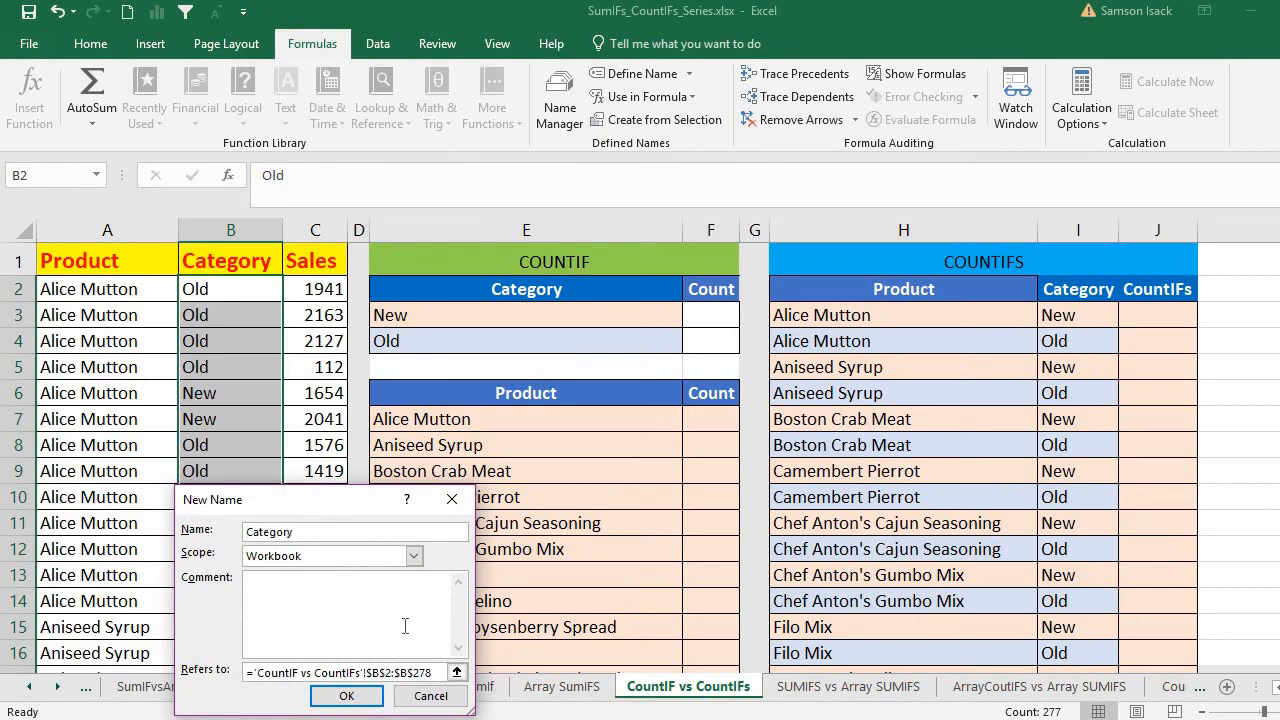
left_click(346, 697)
Step: Start a COUNTIF formula in F3 for the New category, selecting the source Category data in B2:B278 as its range
left_click(324, 289)
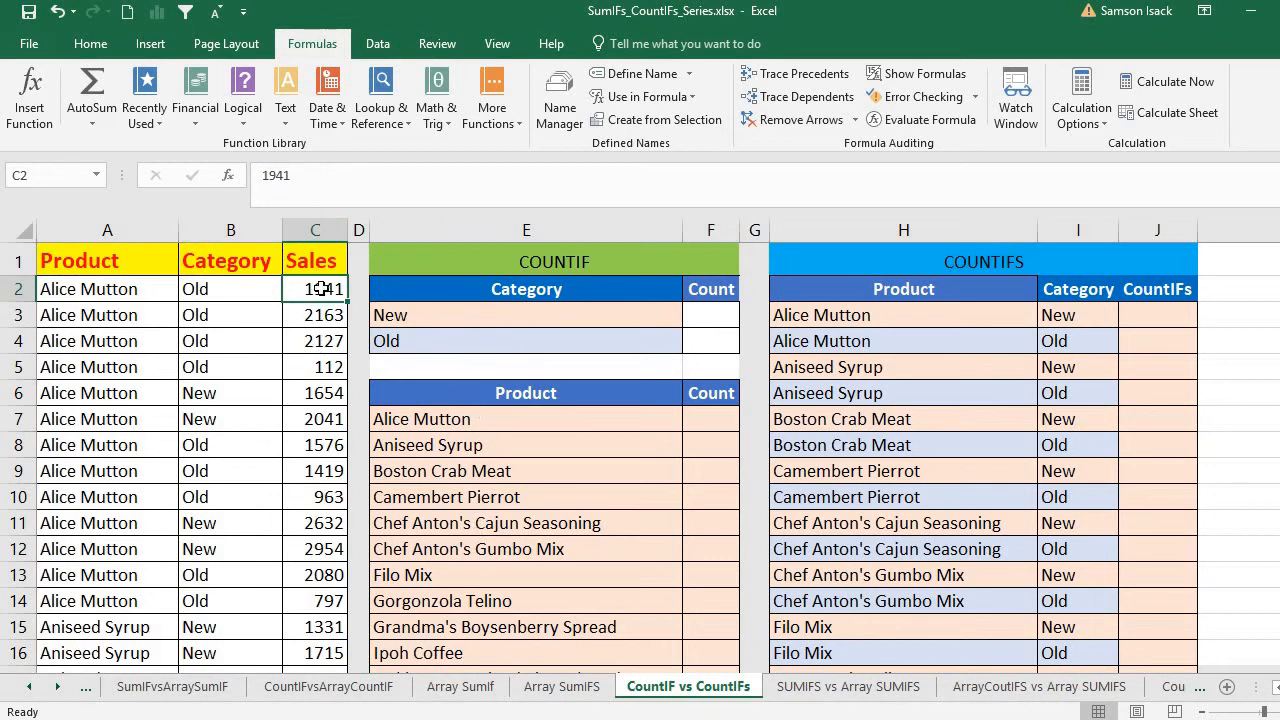
left_click(714, 317)
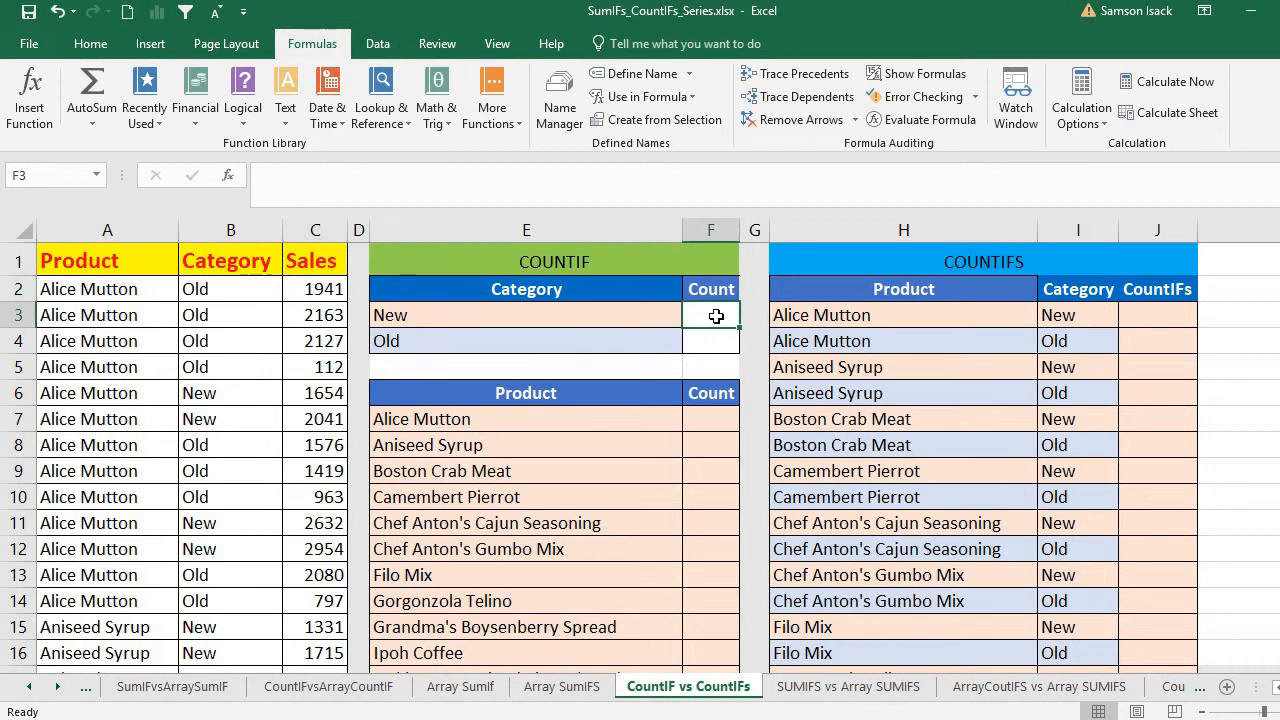
left_click(590, 315)
left_click(717, 312)
type("=")
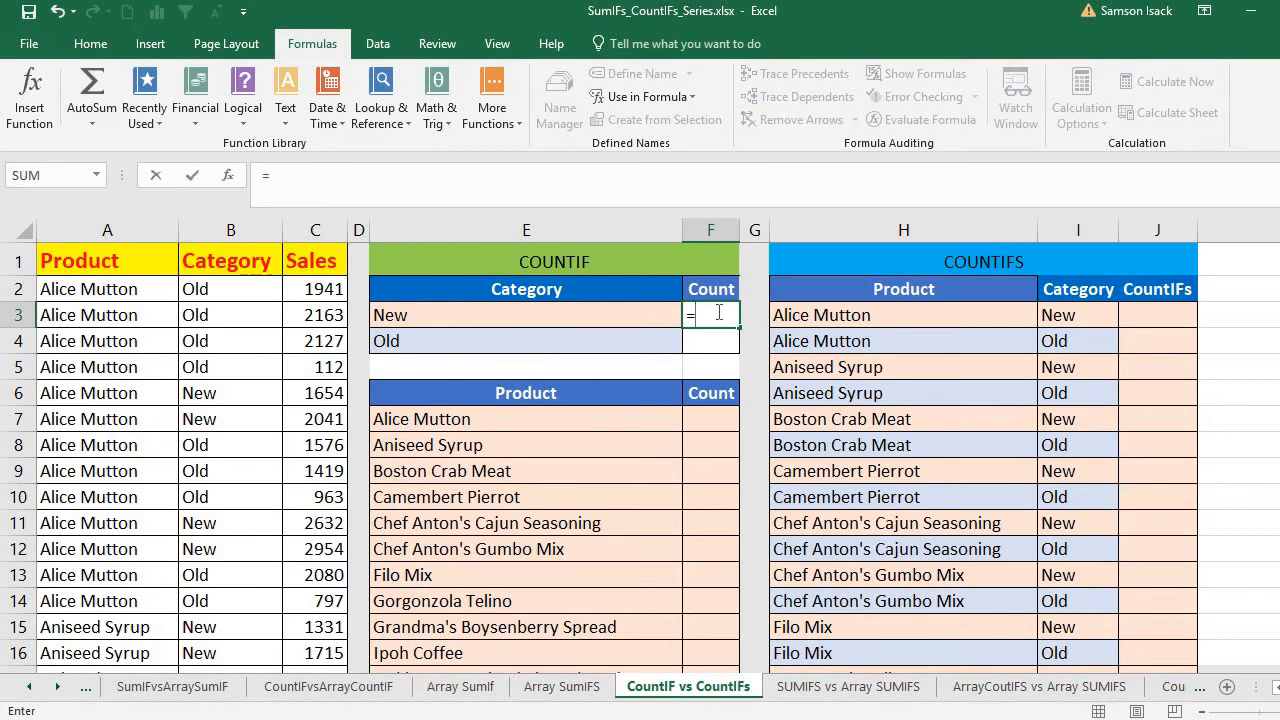
type("COUN")
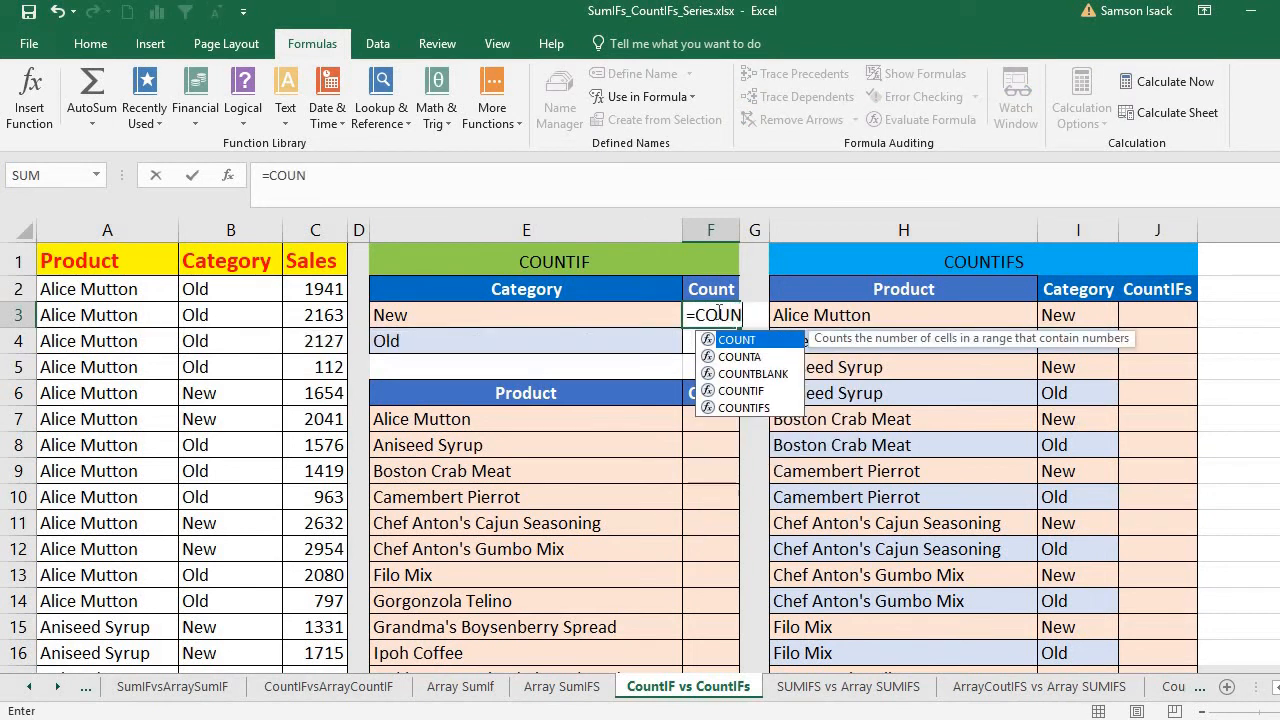
type("TIF*")
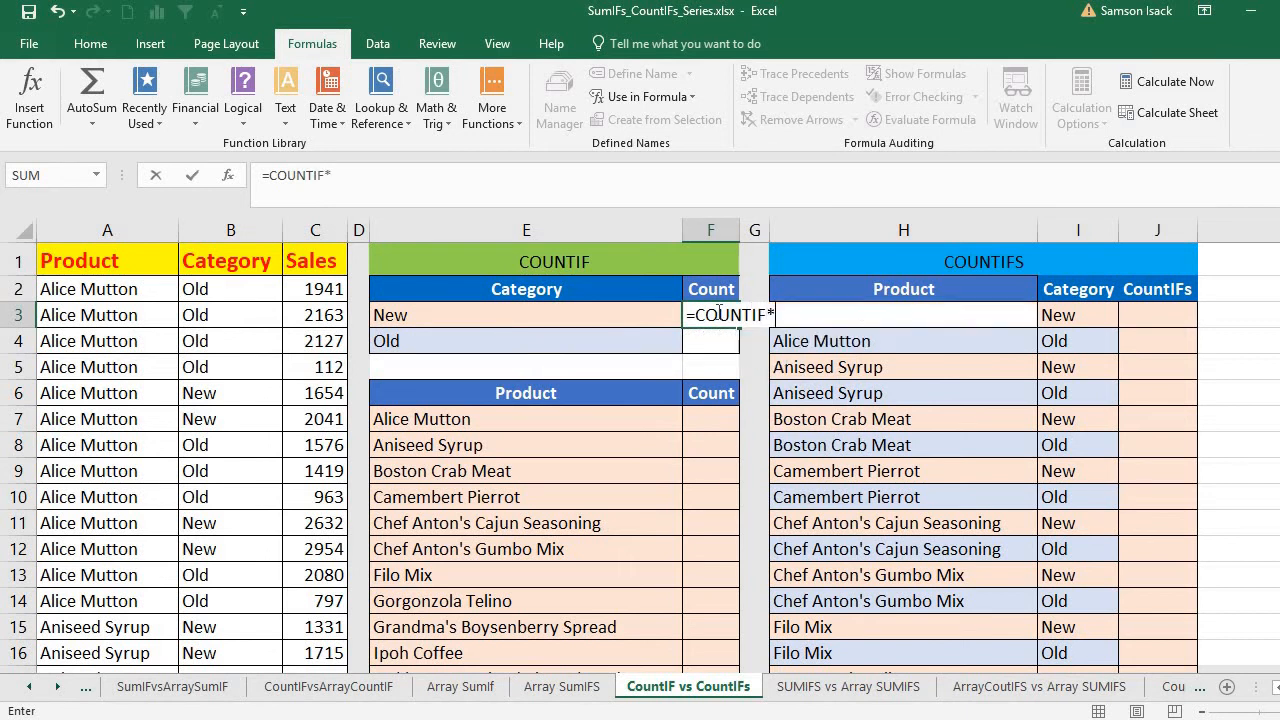
key("BackSpace")
type("(")
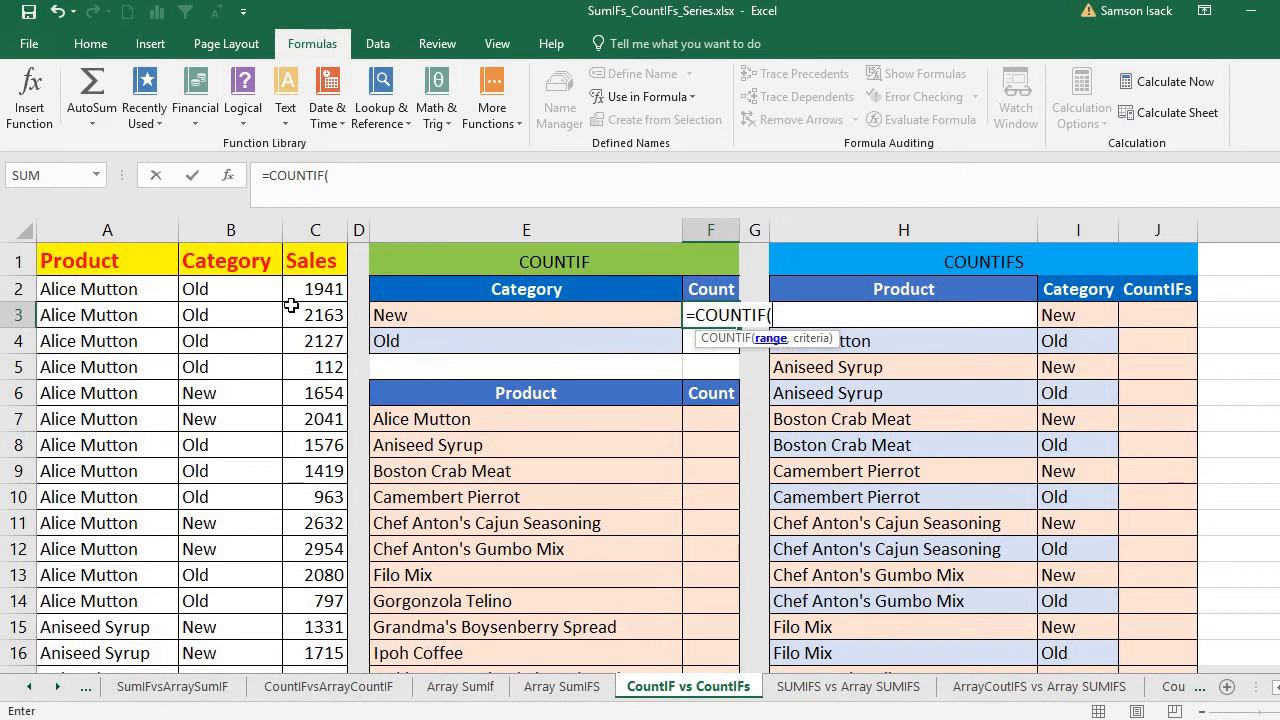
left_click(260, 292)
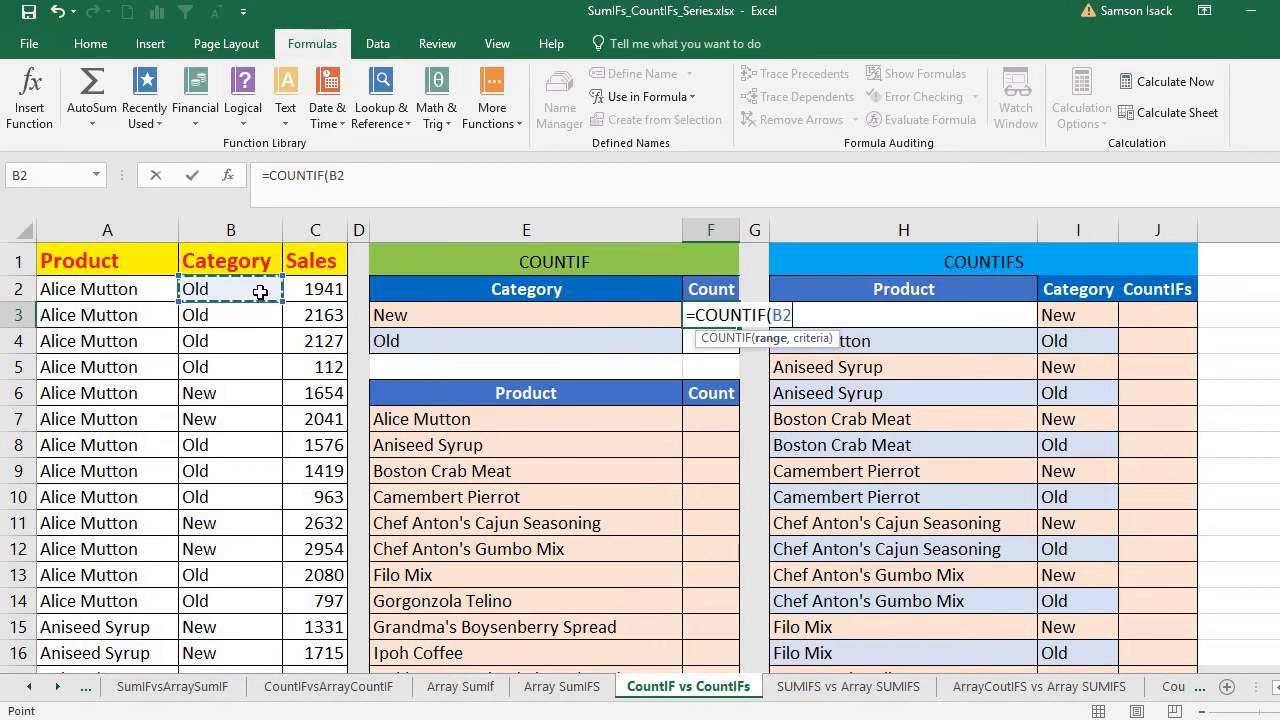
left_click_drag(260, 292, 237, 617)
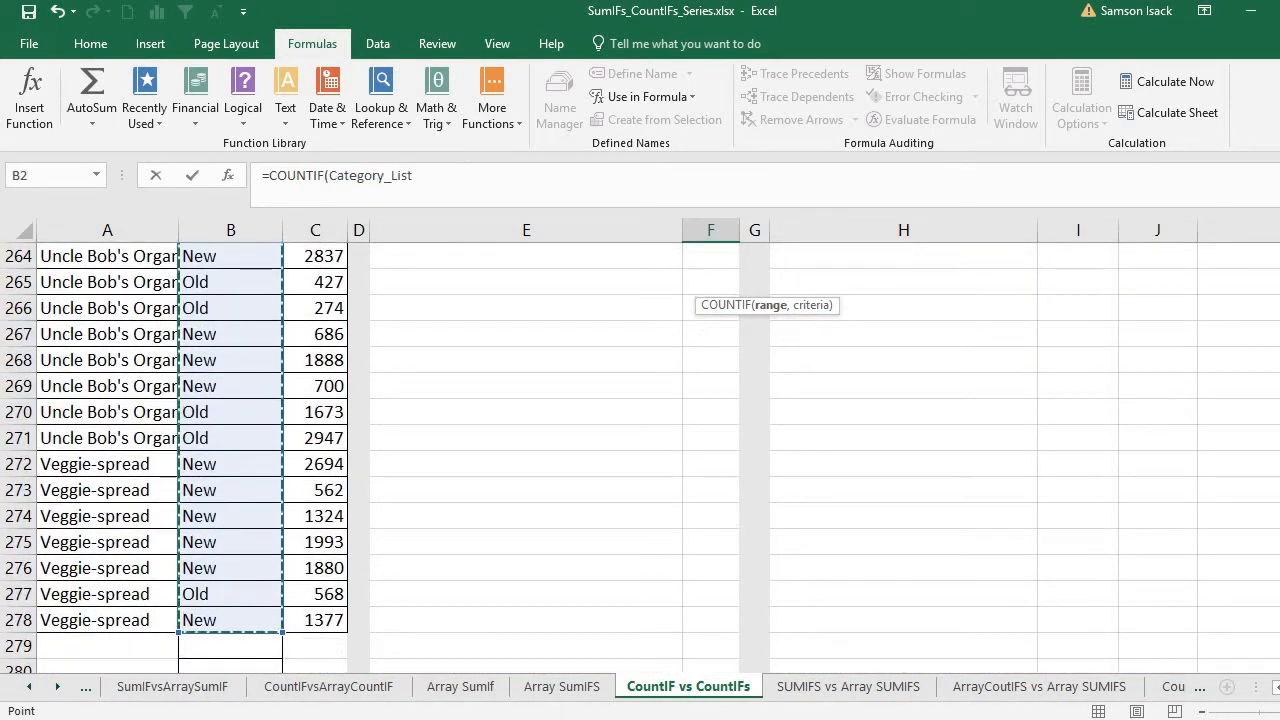
left_click_drag(1279, 642, 1279, 250)
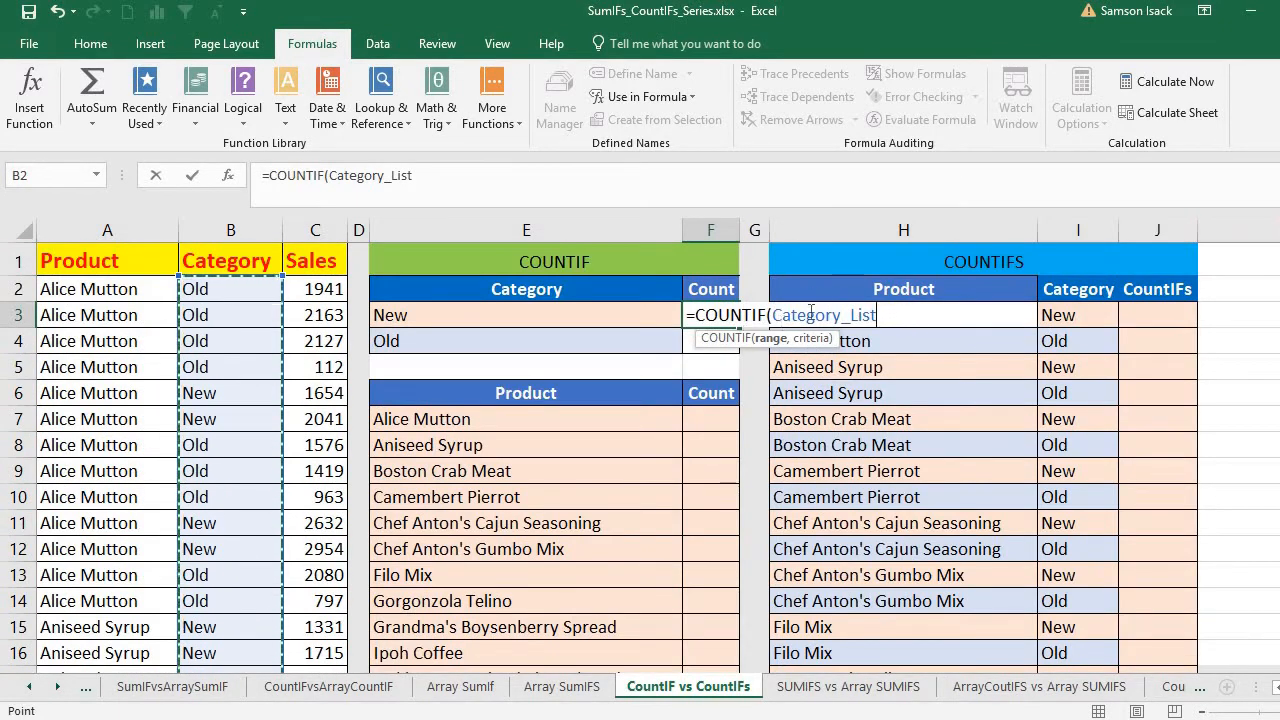
Step: Re-enter the range in the F3 formula as the name Category_List and complete it as =COUNTIF(Category_List,E3)
double_click(910, 316)
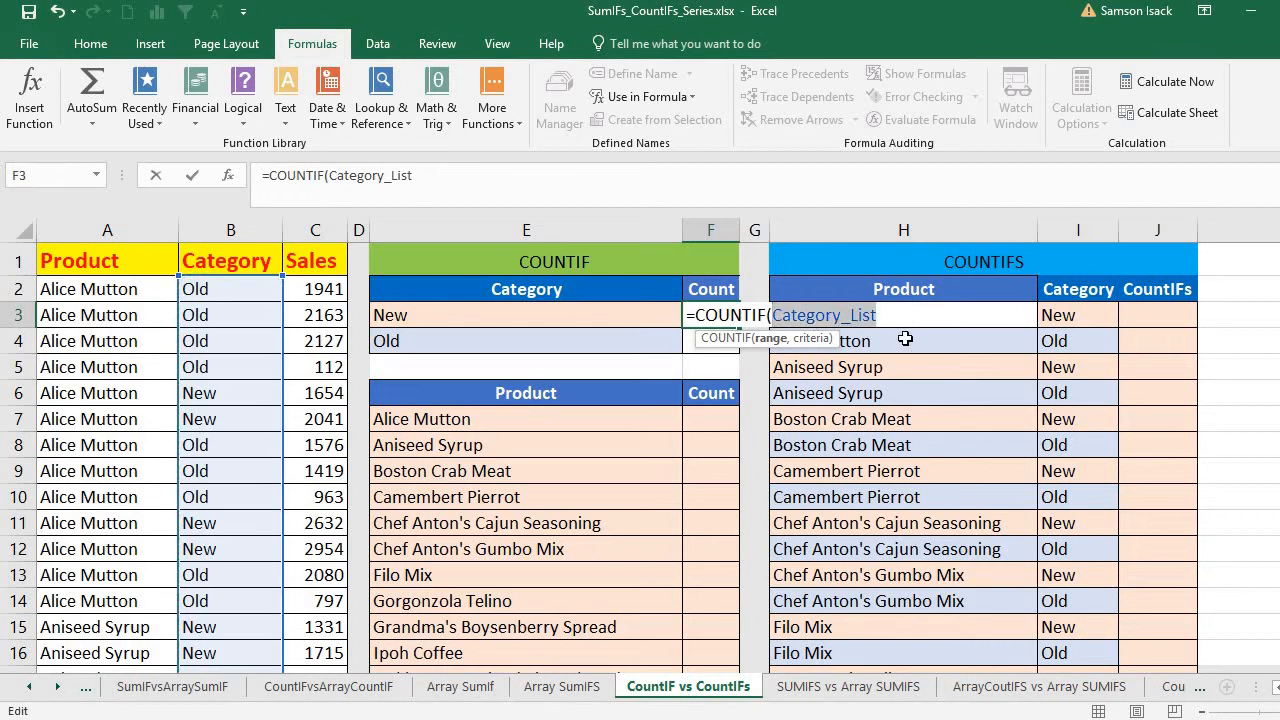
type("Cat")
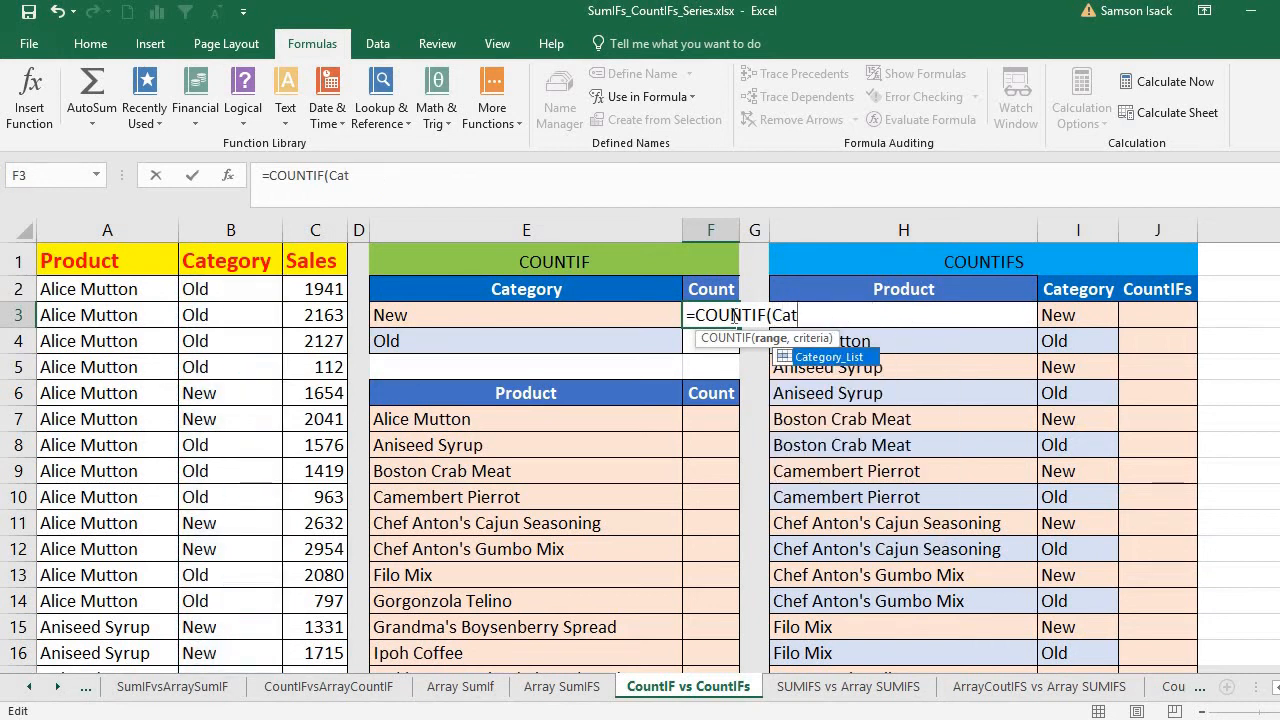
double_click(832, 358)
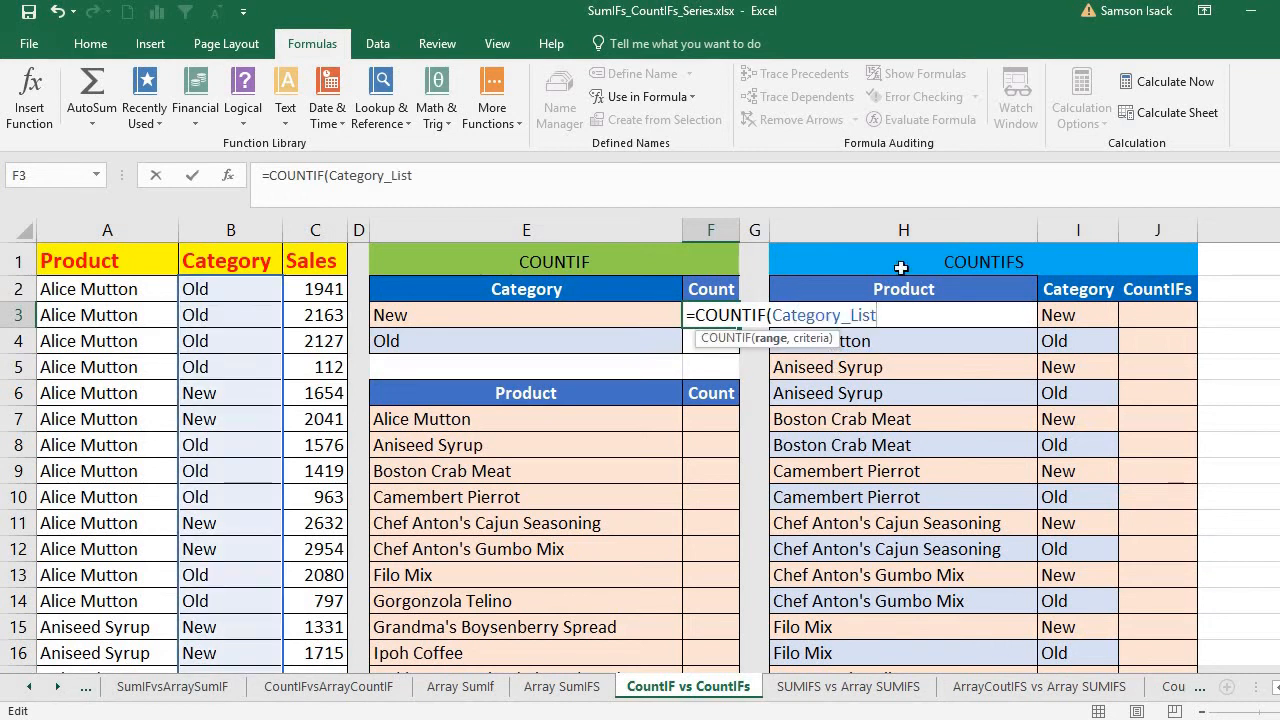
type(",")
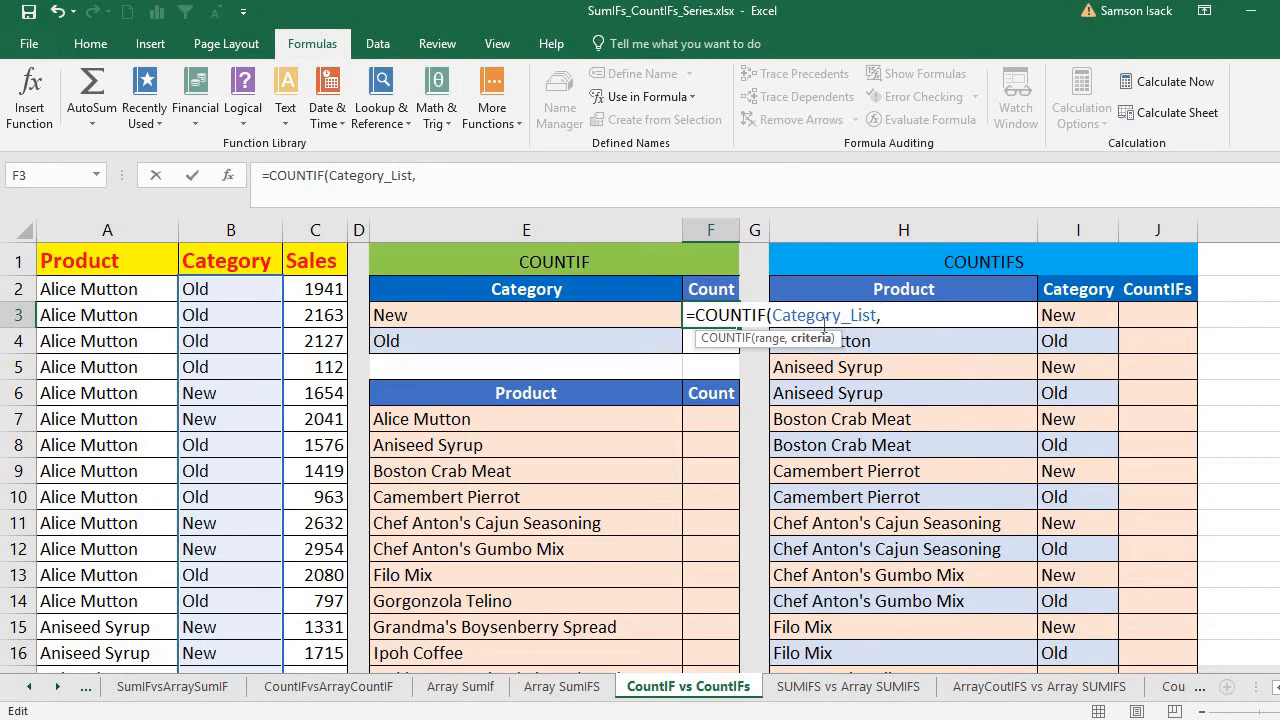
left_click(492, 316)
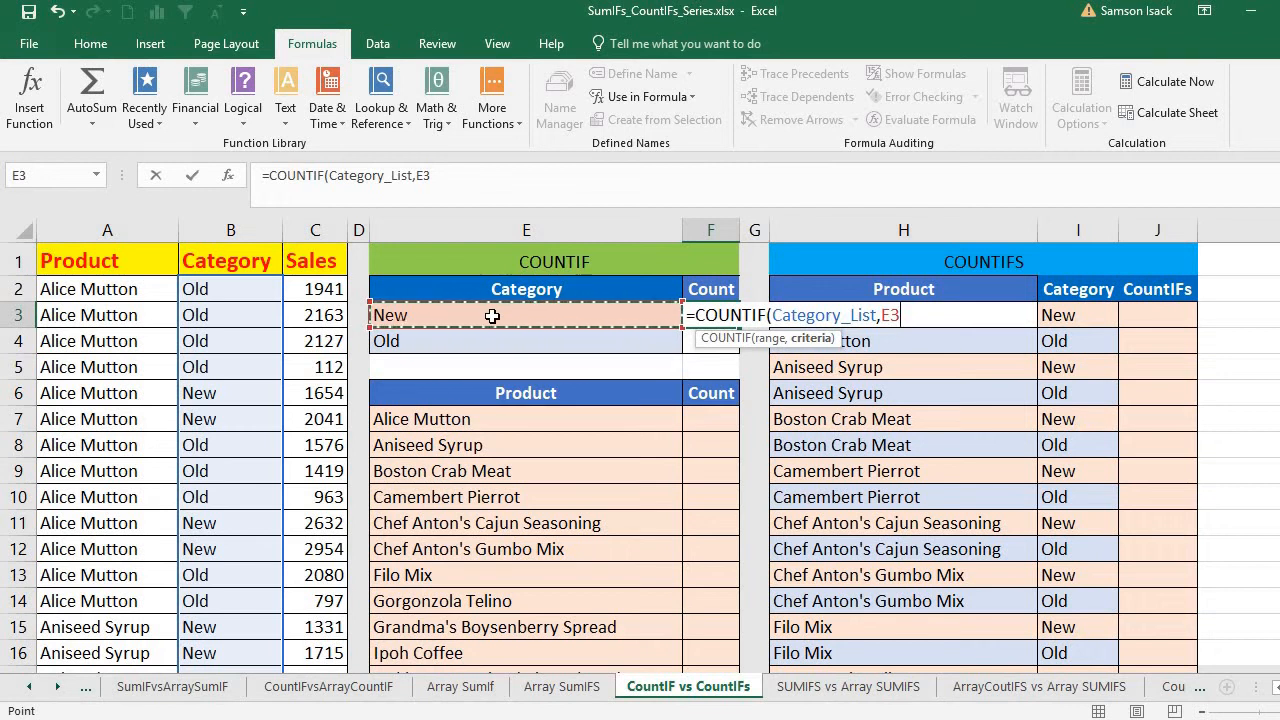
type(")")
key("Return")
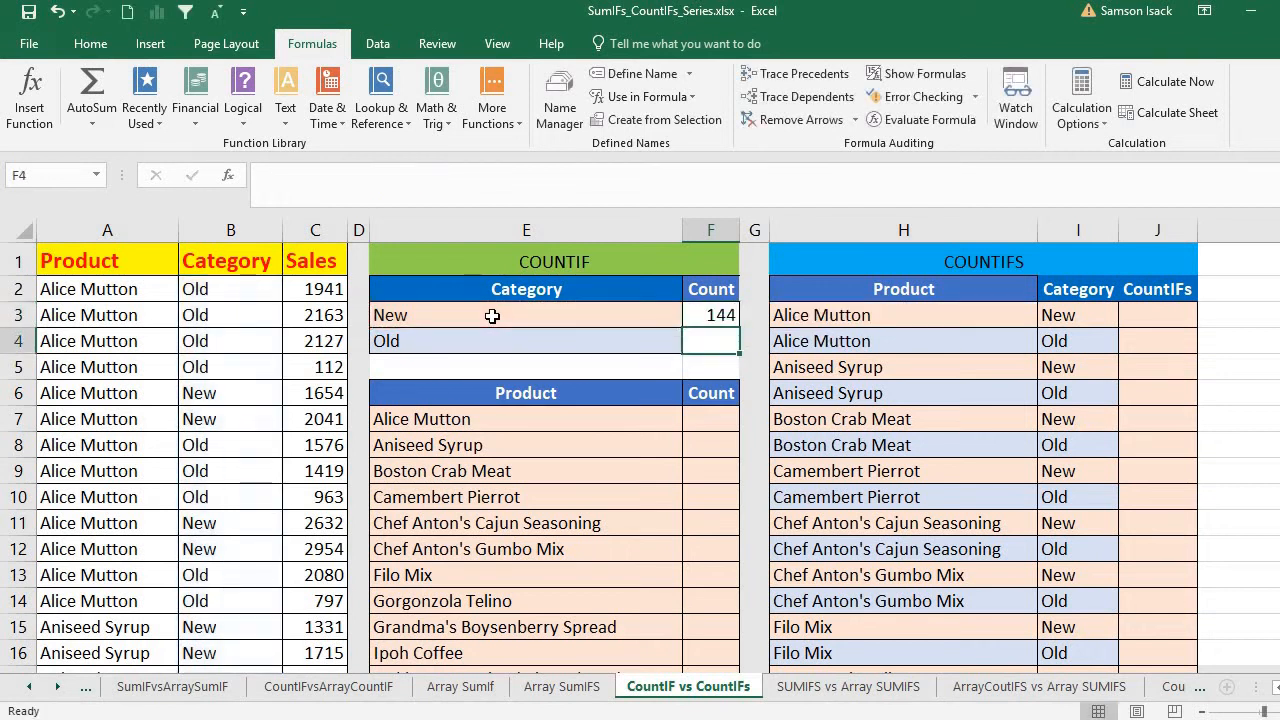
Step: Count the Old category records in F4 with the formula =COUNTIF(Category_List,E4)
left_click(724, 314)
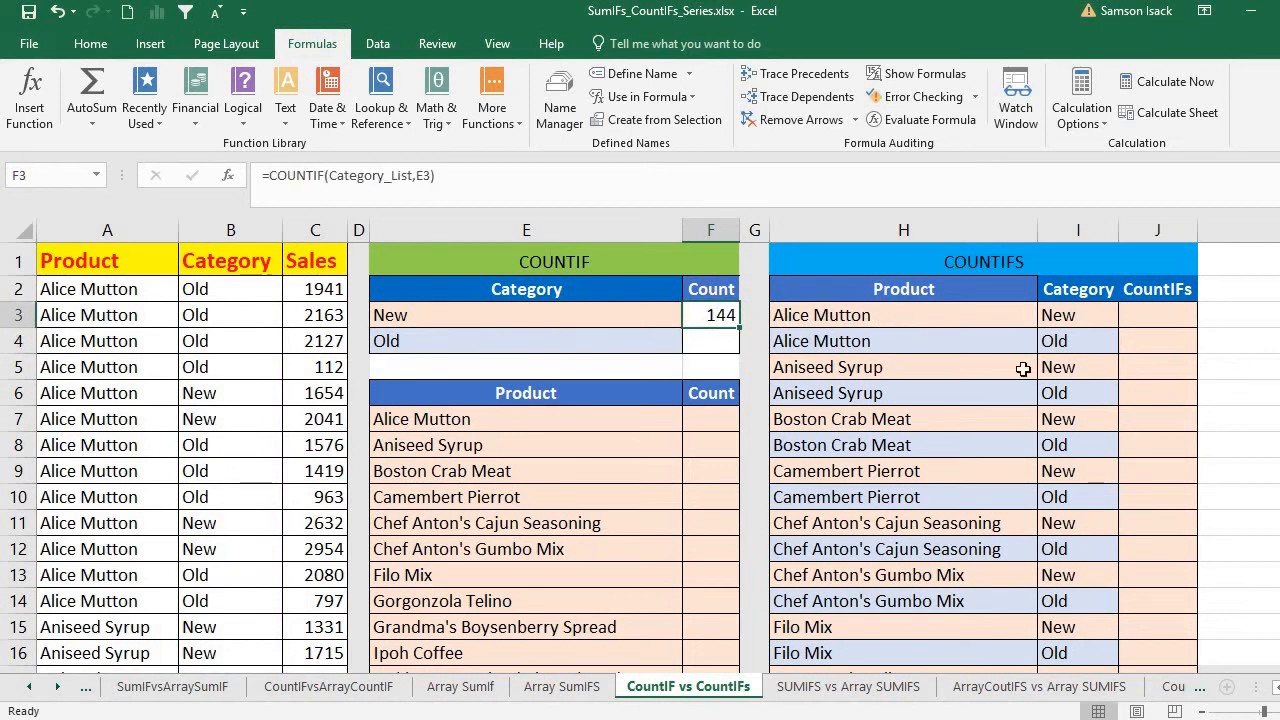
left_click(701, 339)
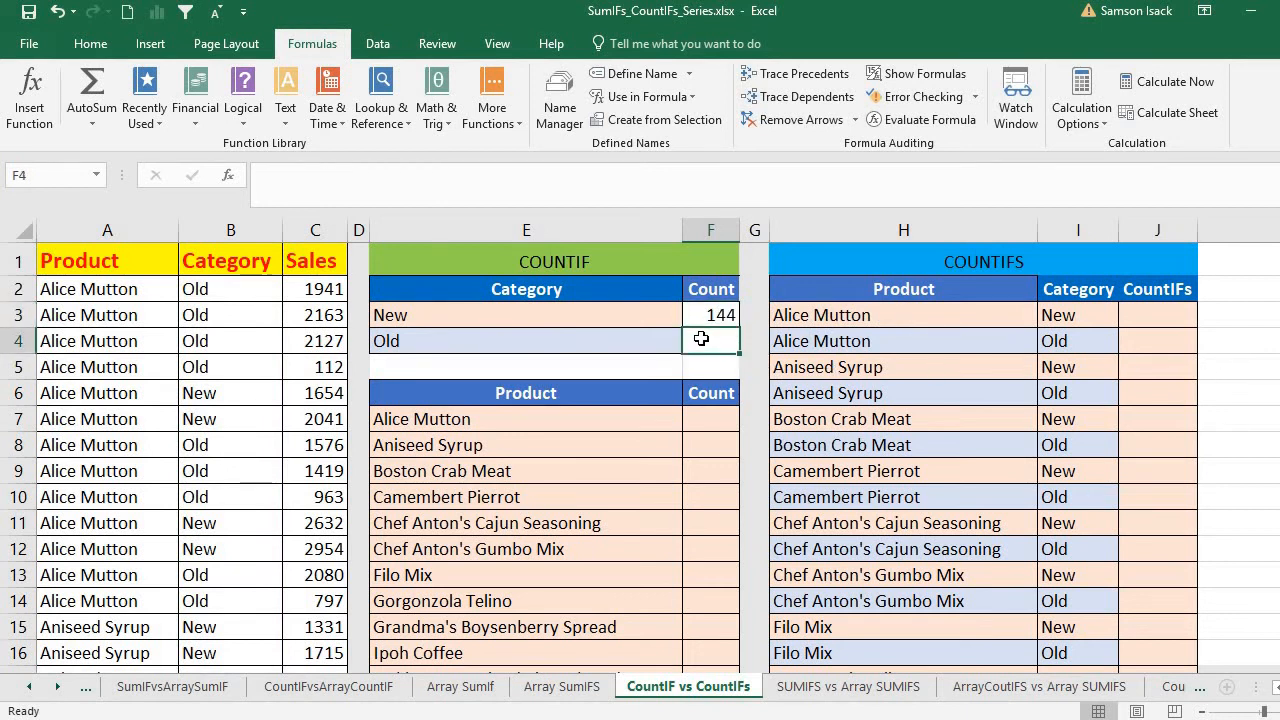
type("=")
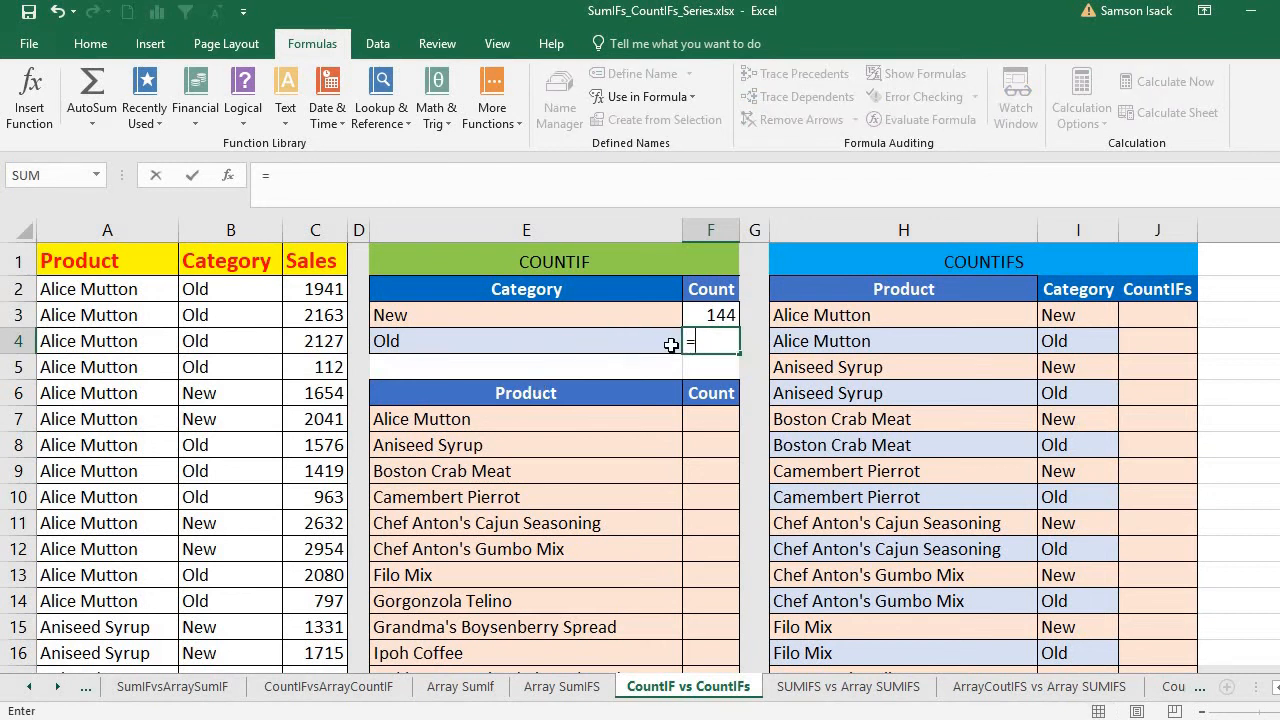
type("COU")
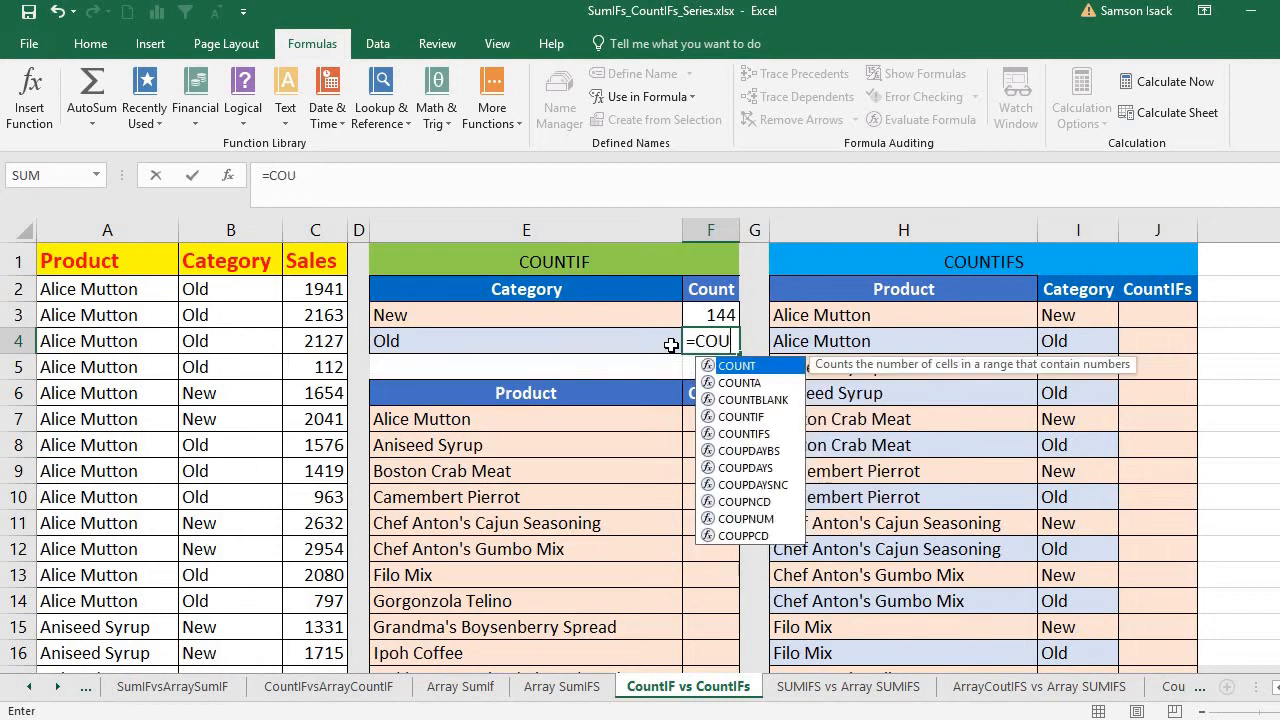
type("NTIF")
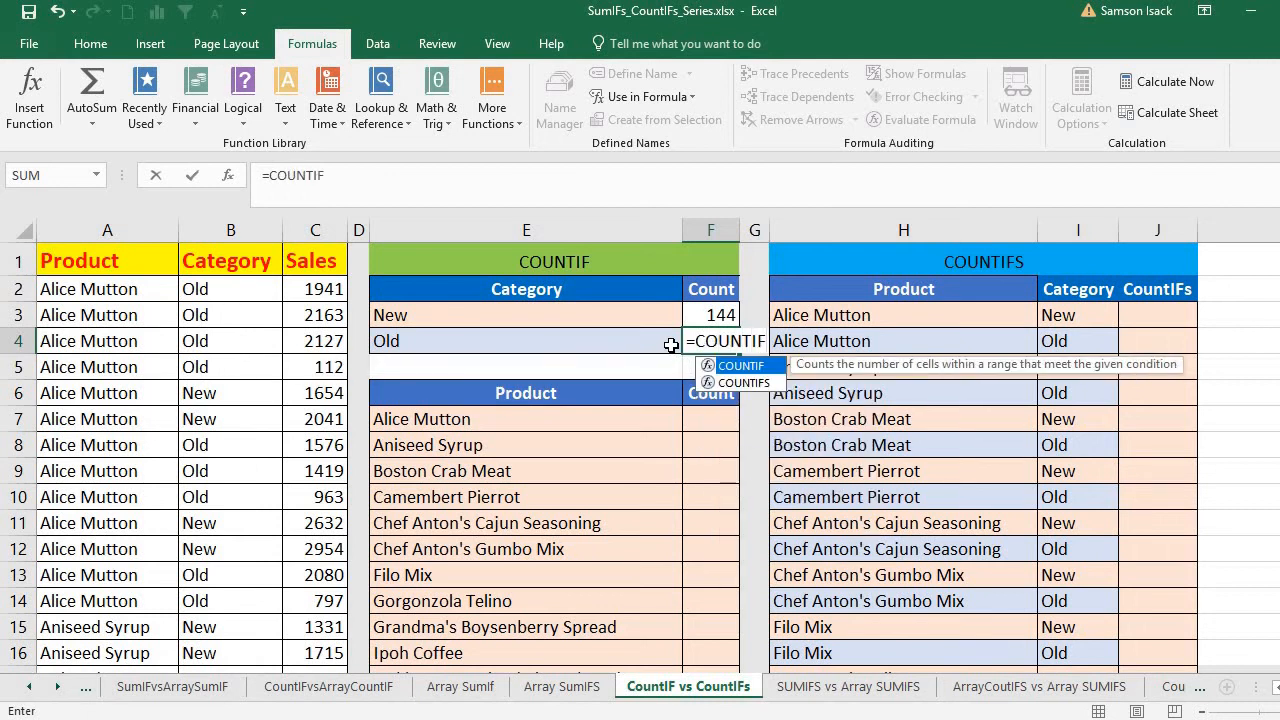
type(")")
key("BackSpace")
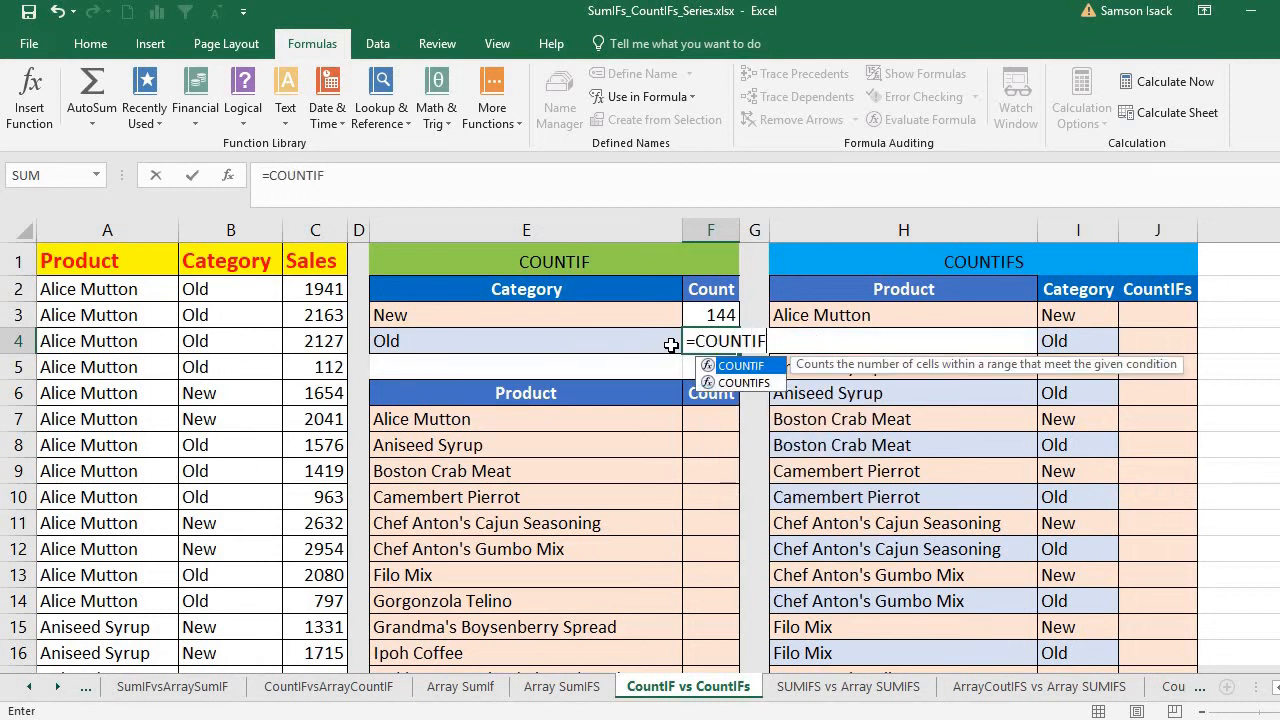
type("(")
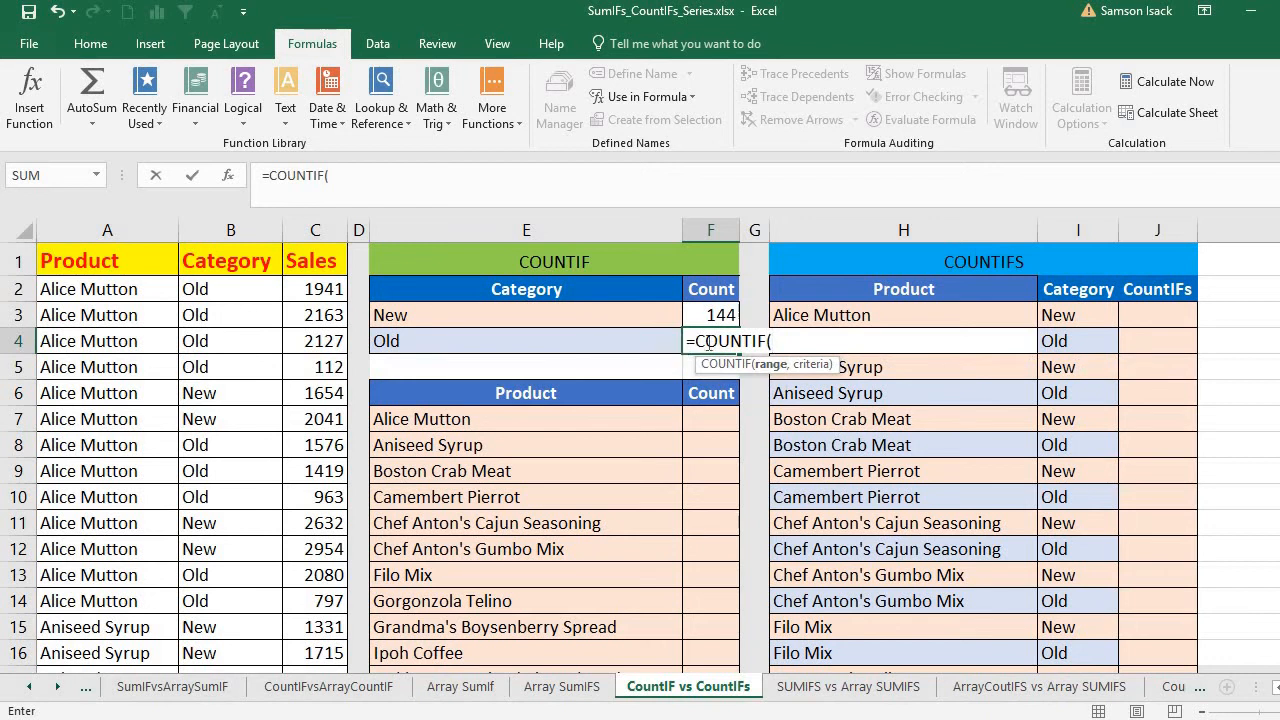
type("Cate")
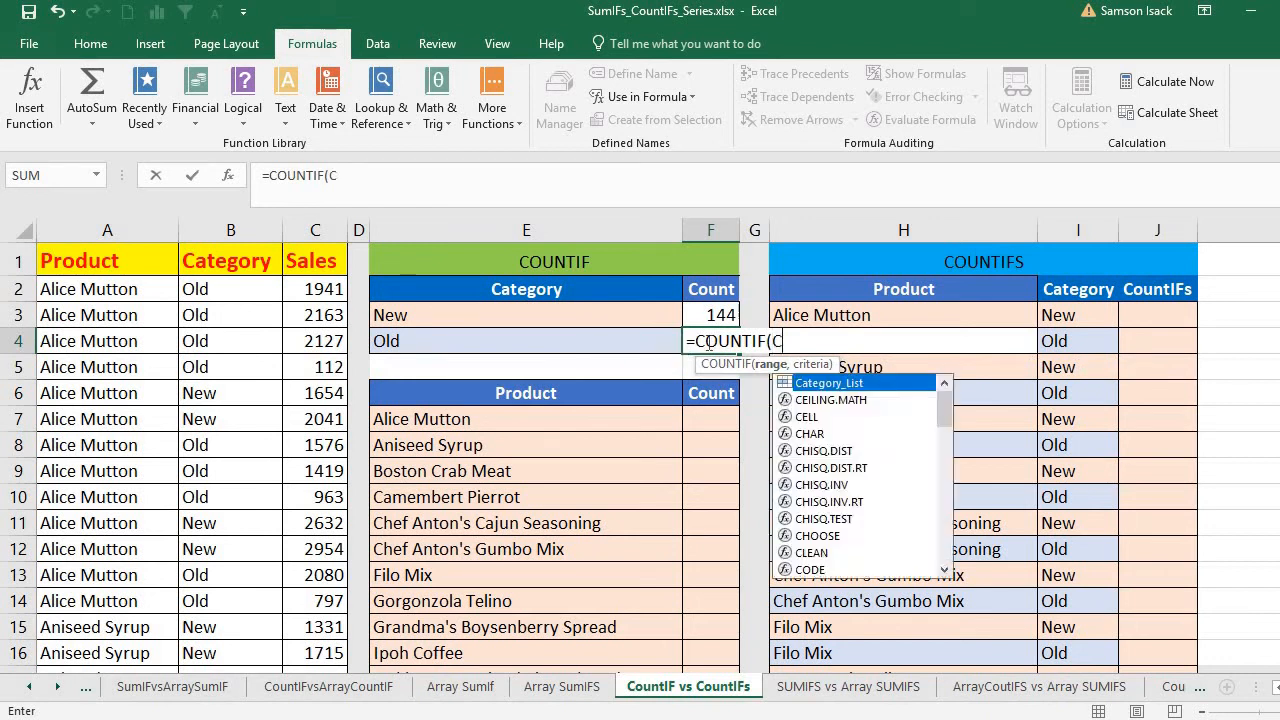
double_click(852, 383)
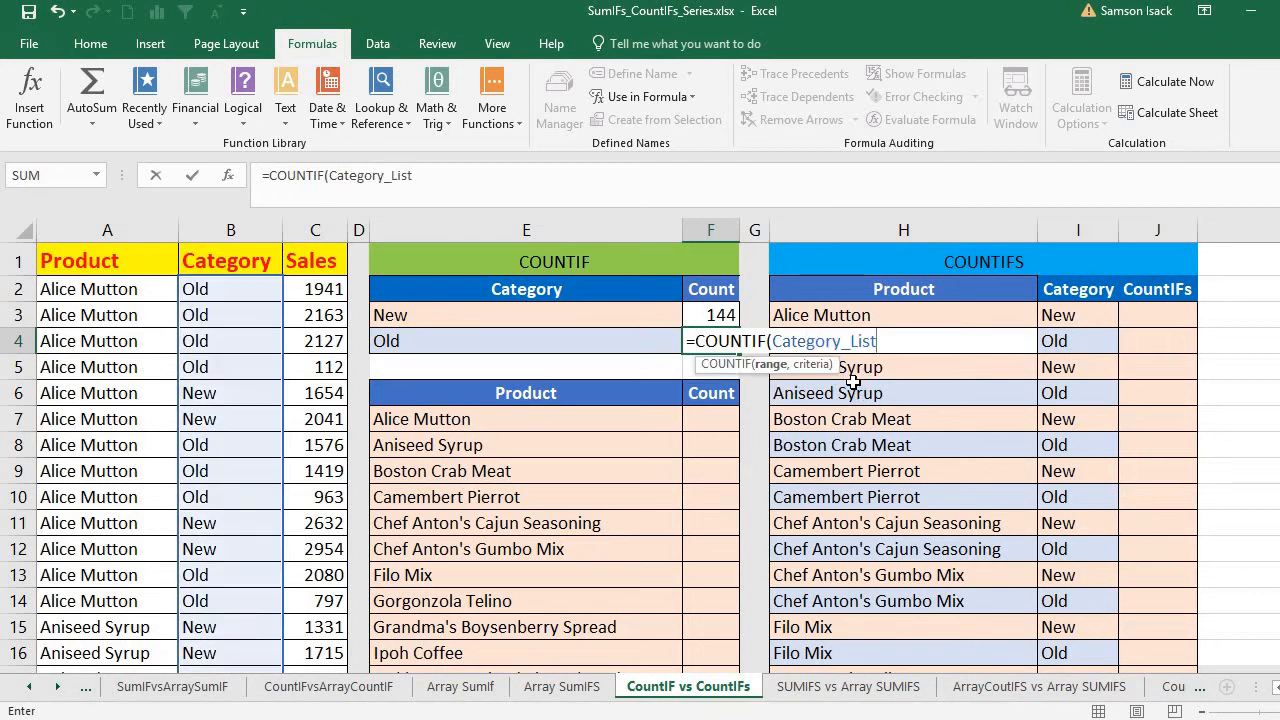
type(",")
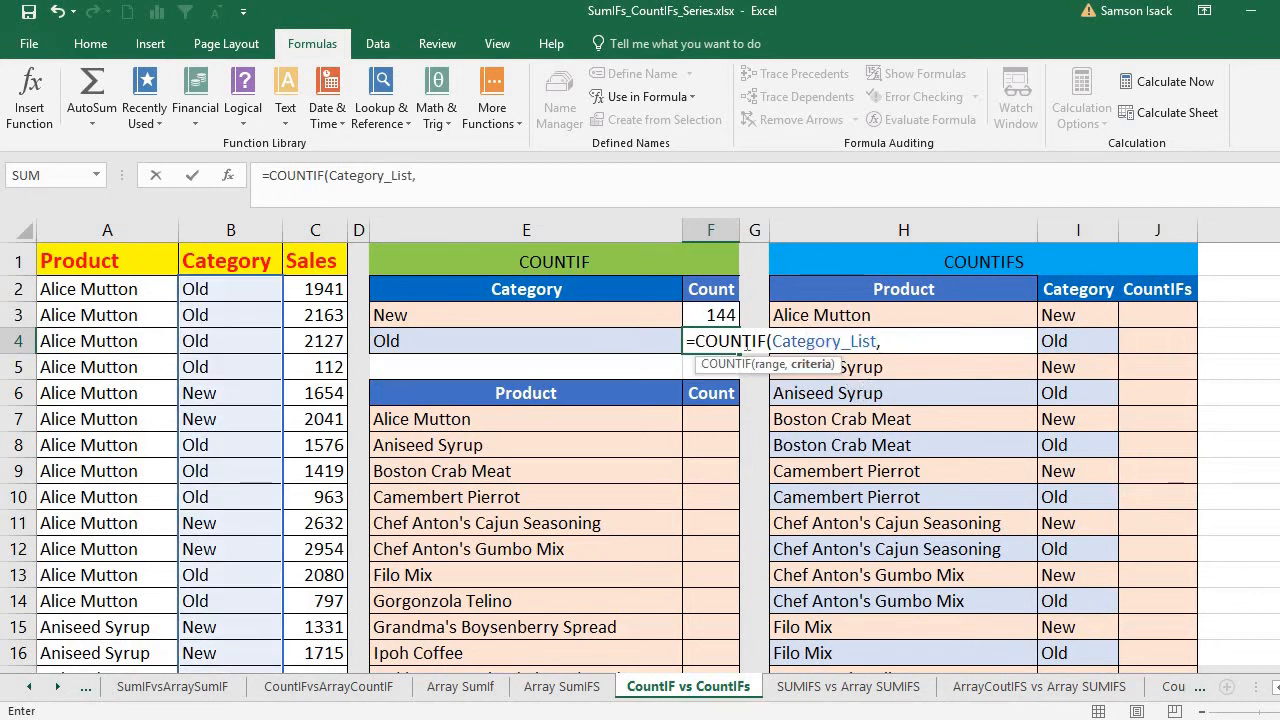
left_click(608, 341)
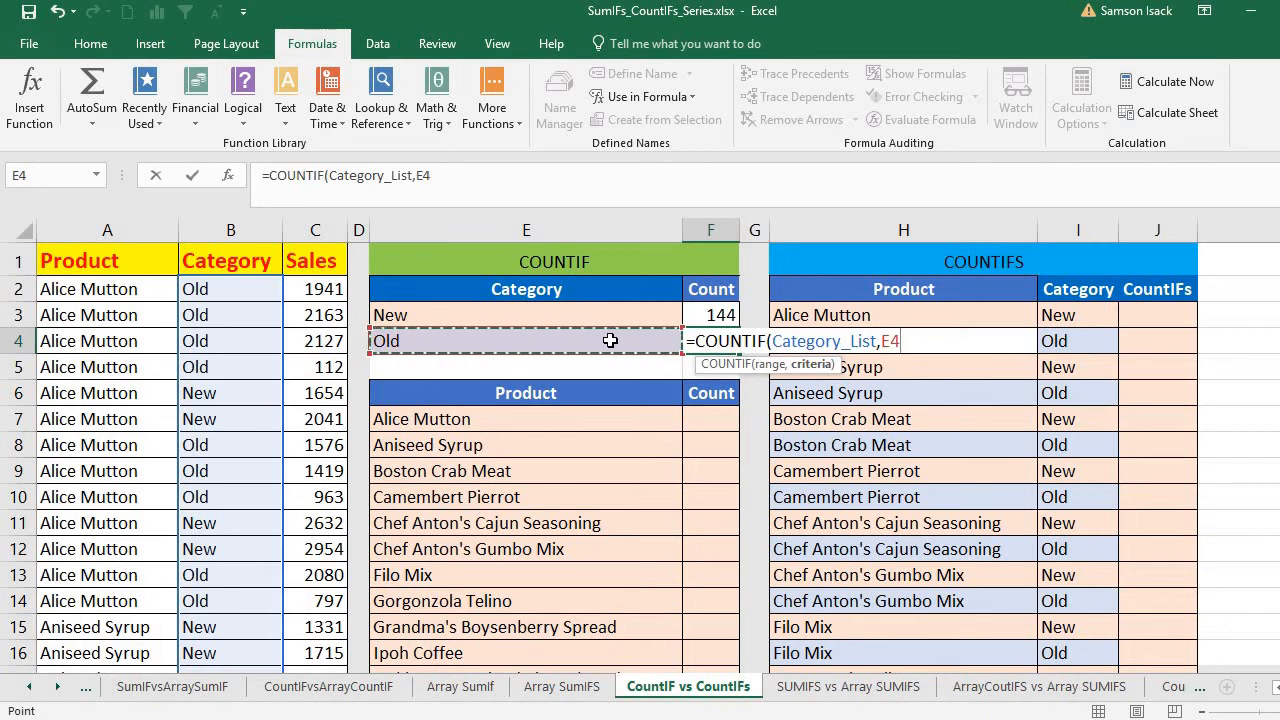
type(")")
key("ctrl+Return")
key("Return")
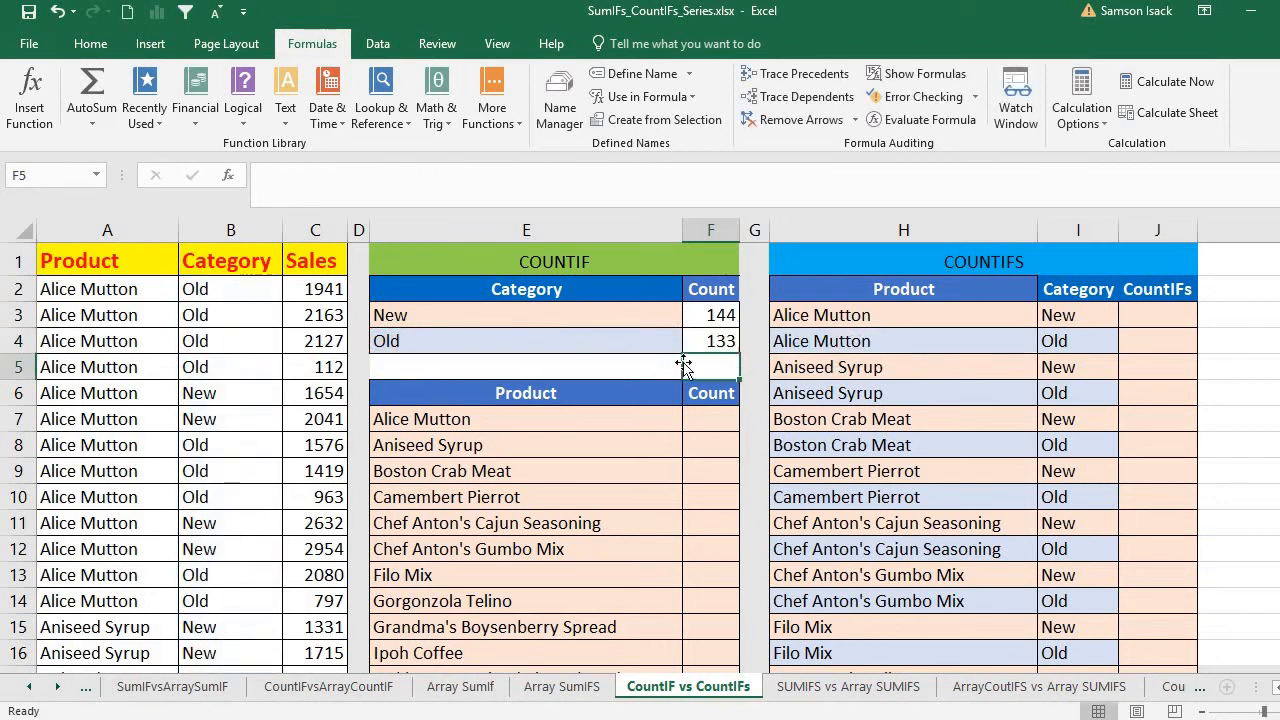
Step: Insert blank cells at E5:F5 below the category counts, shifting the existing cells down
left_click(714, 316)
left_click(586, 316)
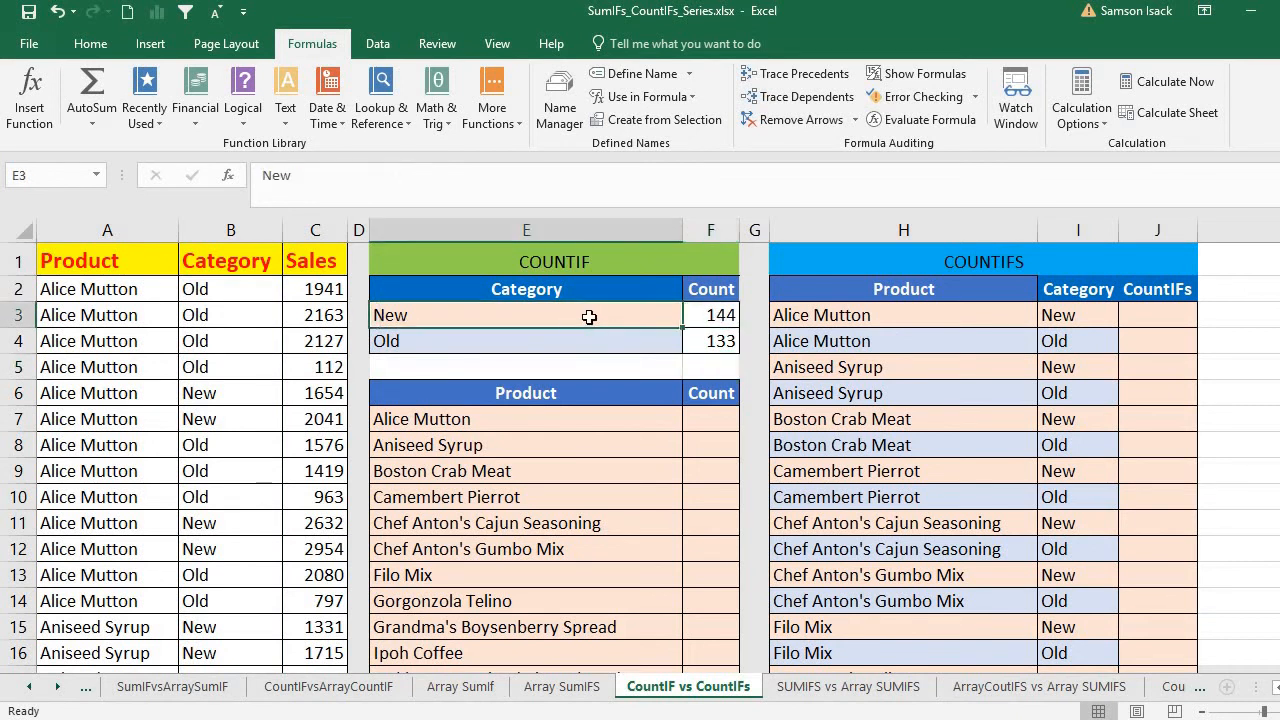
left_click(703, 340)
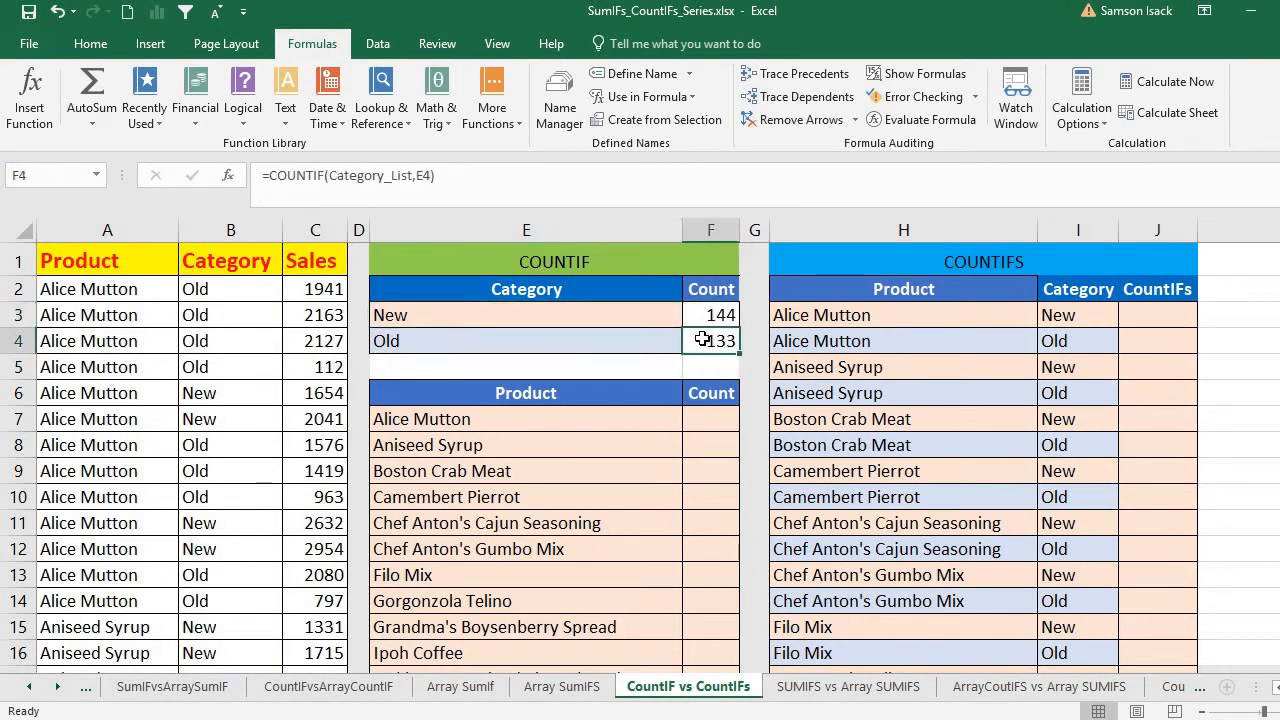
left_click(507, 347)
left_click_drag(584, 364, 690, 366)
right_click(690, 366)
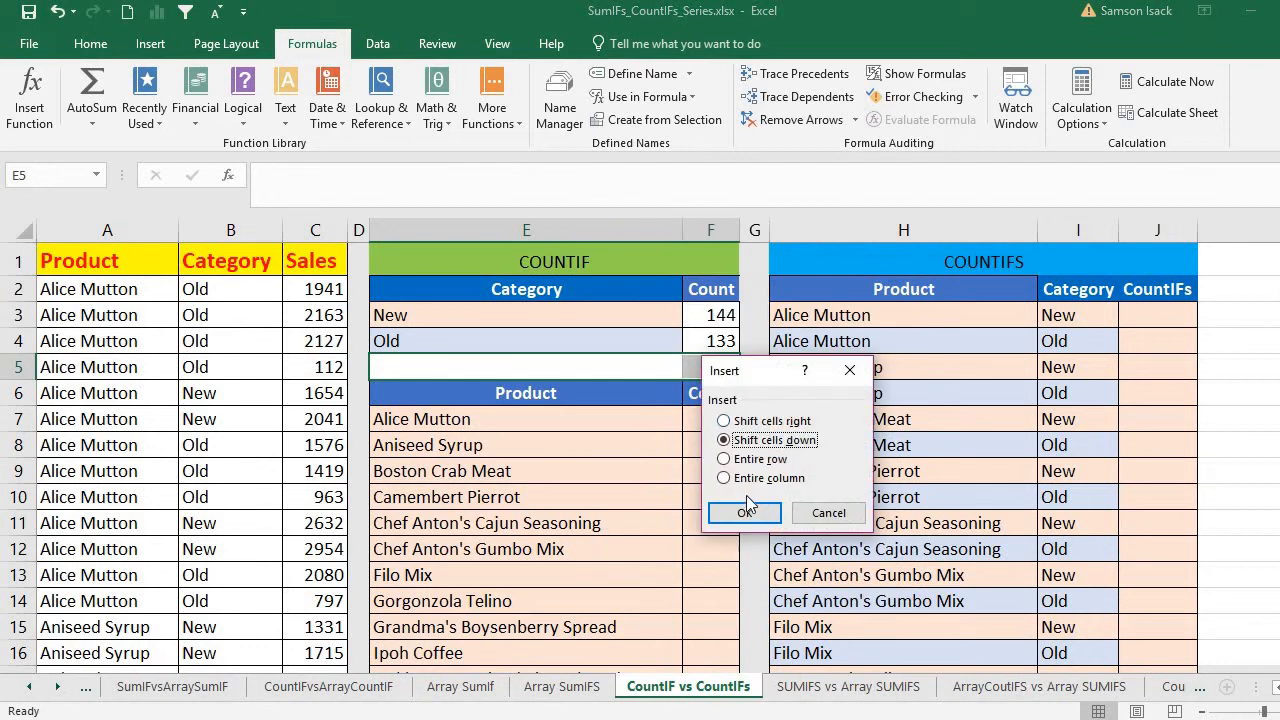
left_click(745, 511)
Step: Total the New and Old category counts in F5 with the formula =SUM(F3:F4)
left_click(706, 364)
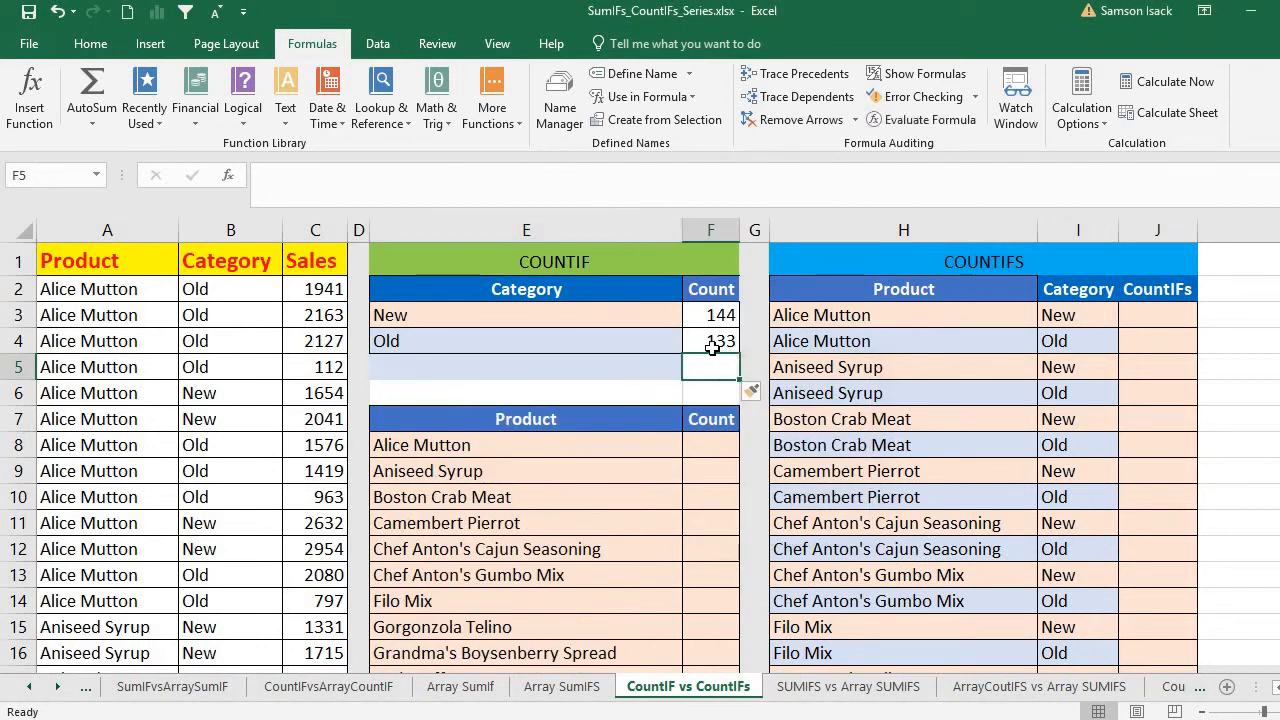
type("=")
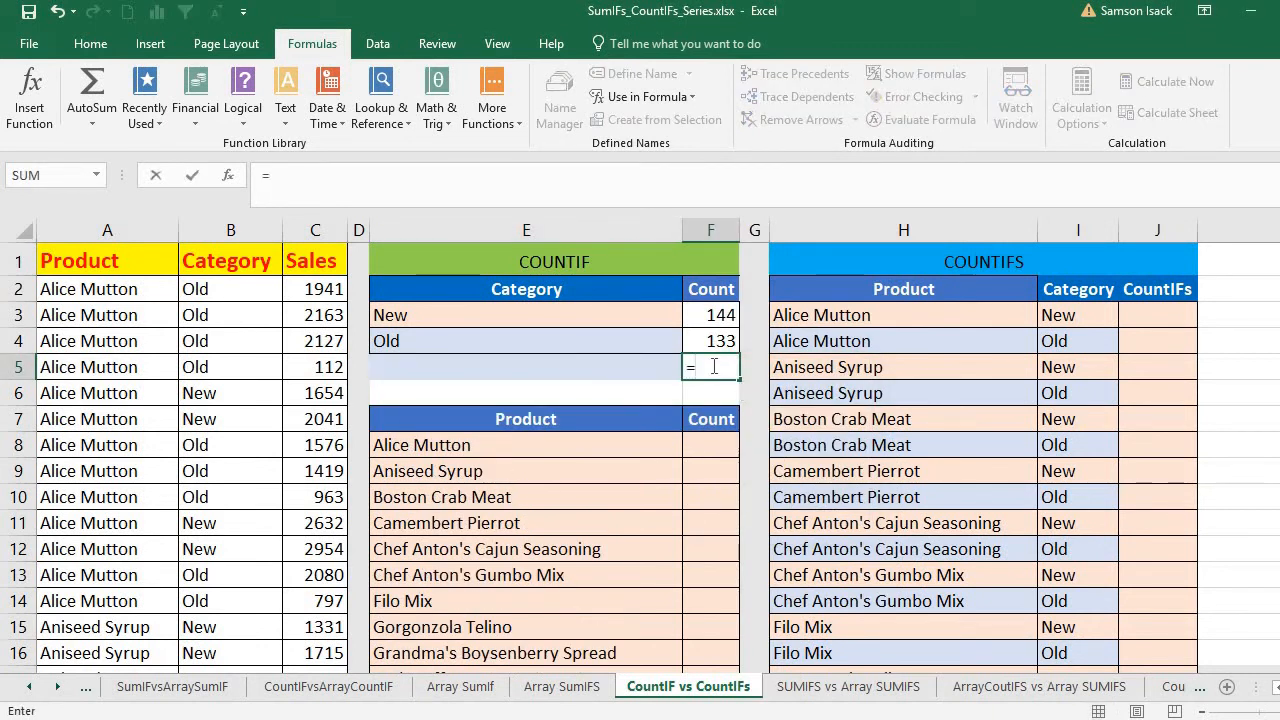
type("S")
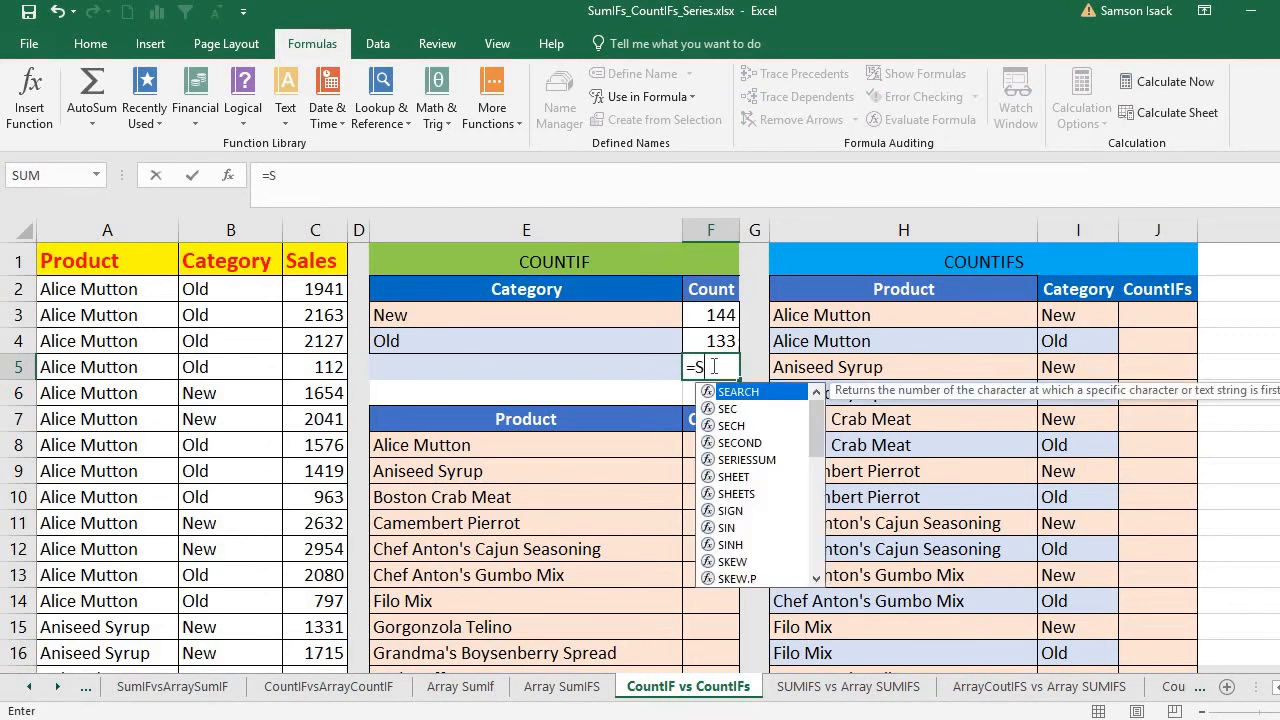
type("UM(")
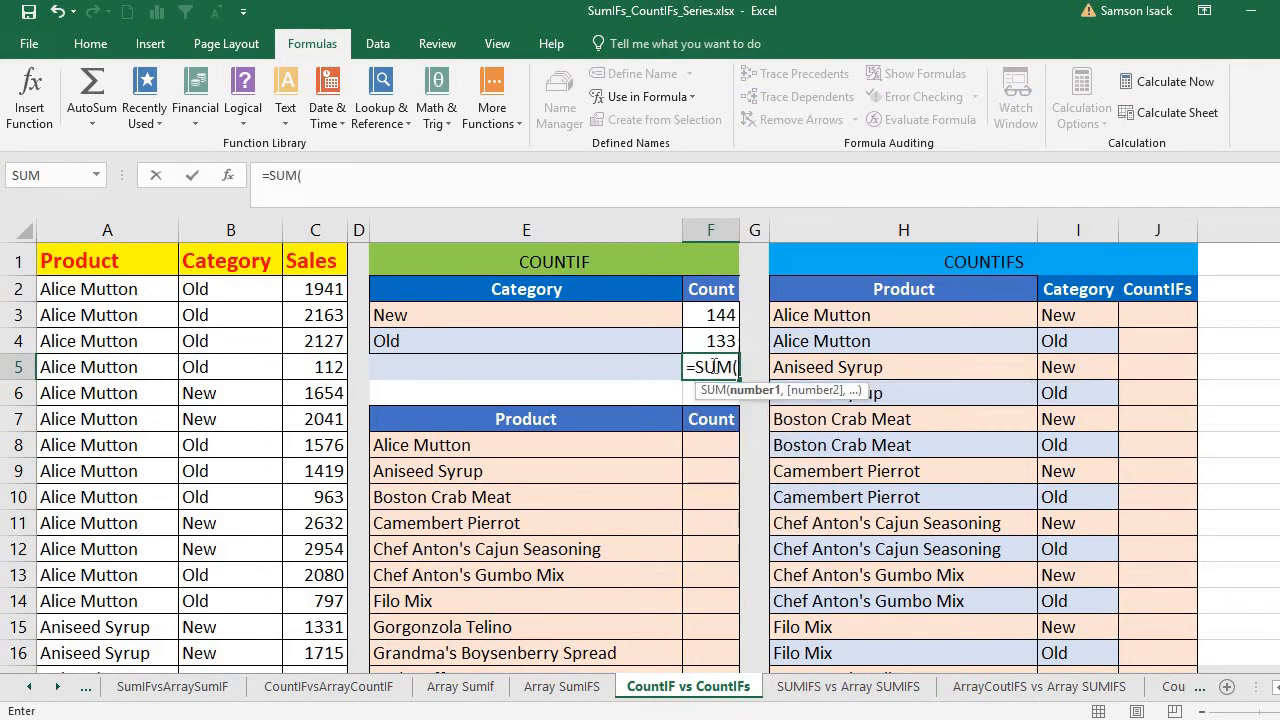
left_click(700, 316)
left_click_drag(709, 334, 709, 340)
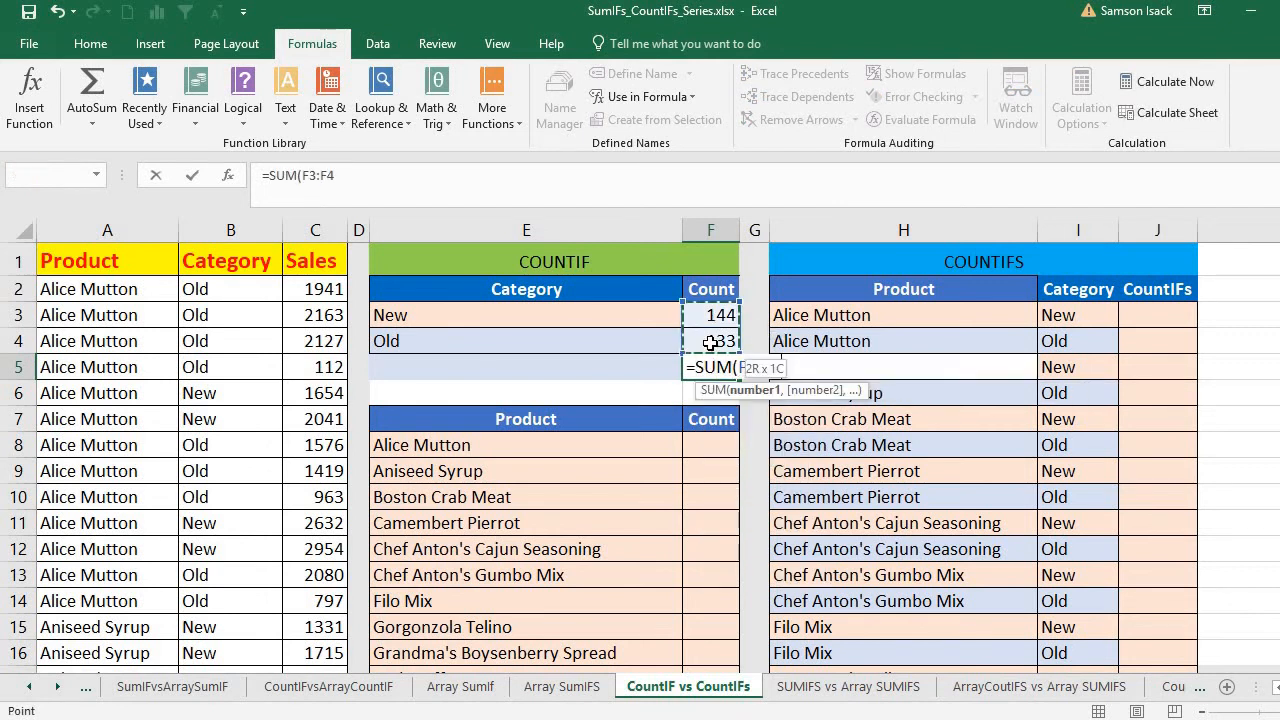
type(")")
key("Return")
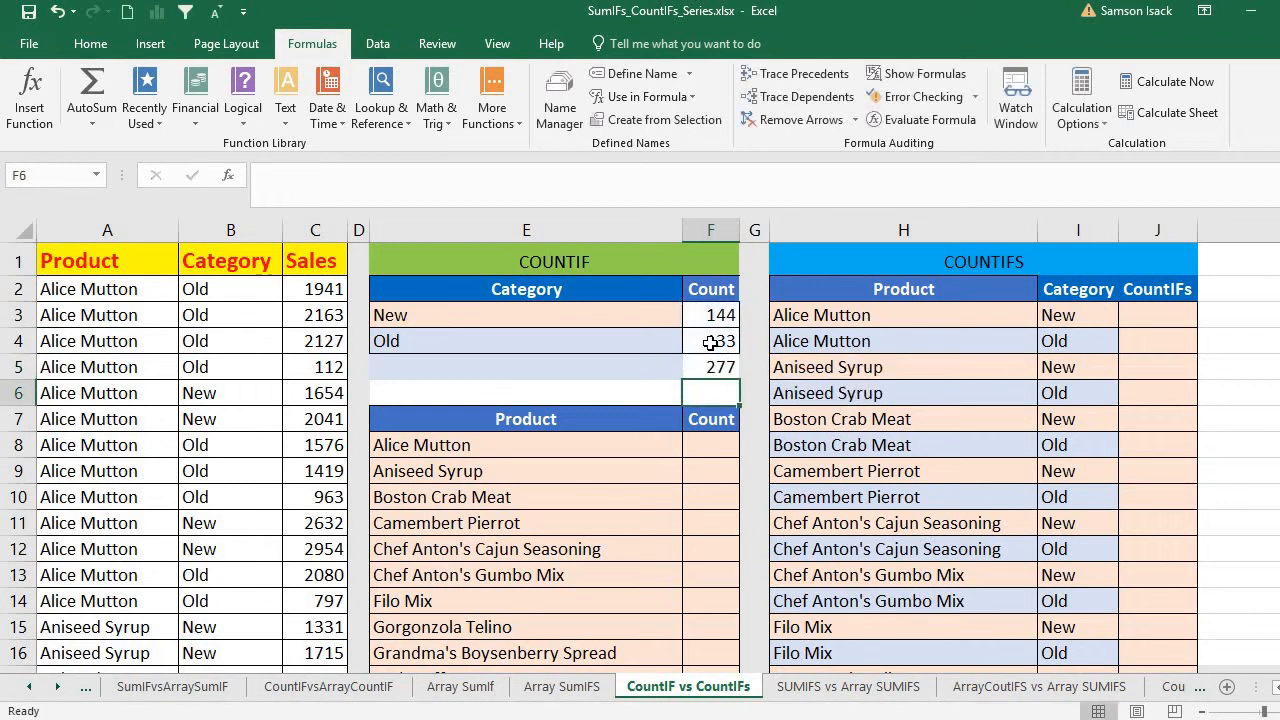
Step: Check the category total in F5 against the last row of the source data
left_click(713, 364)
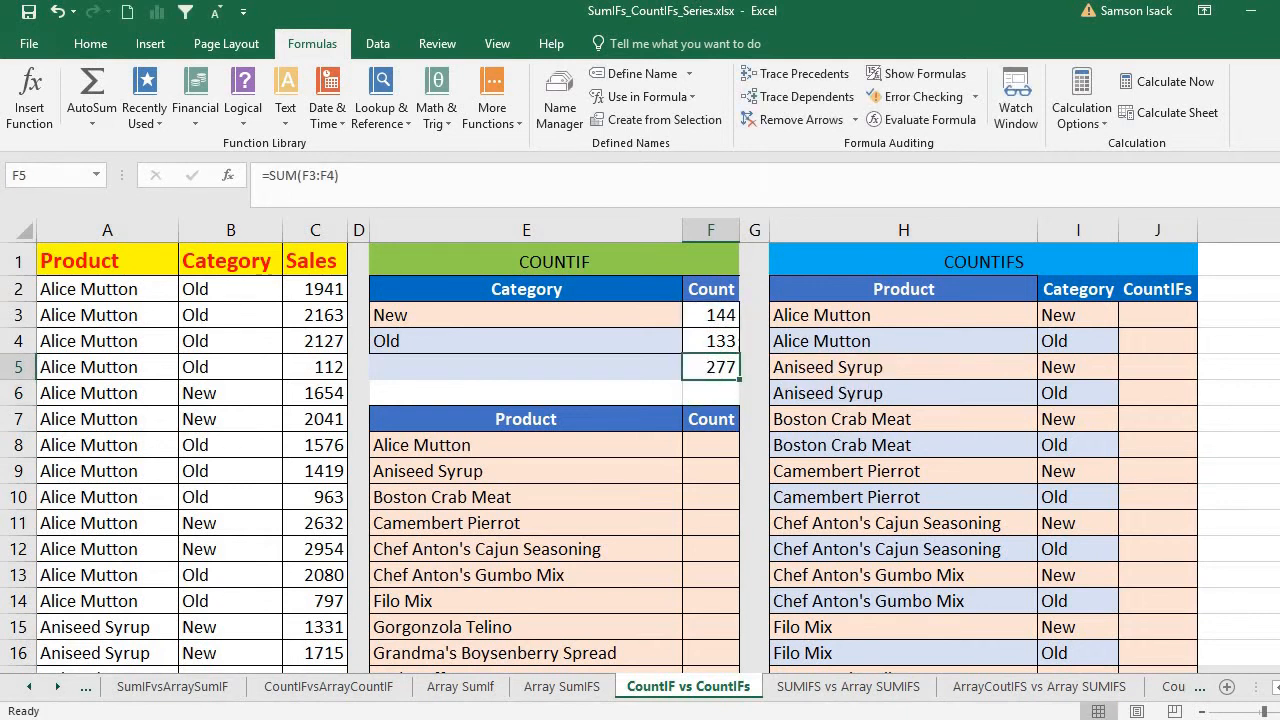
left_click_drag(1279, 270, 1279, 580)
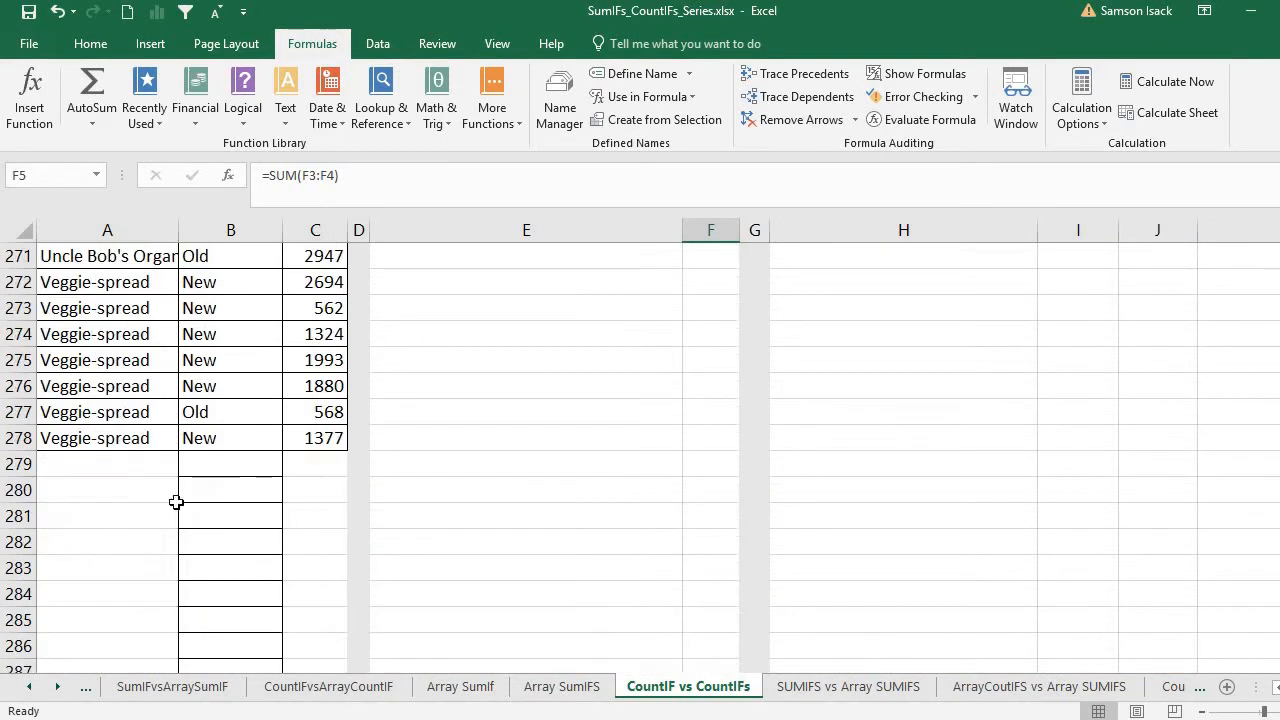
left_click(109, 440)
left_click(112, 414)
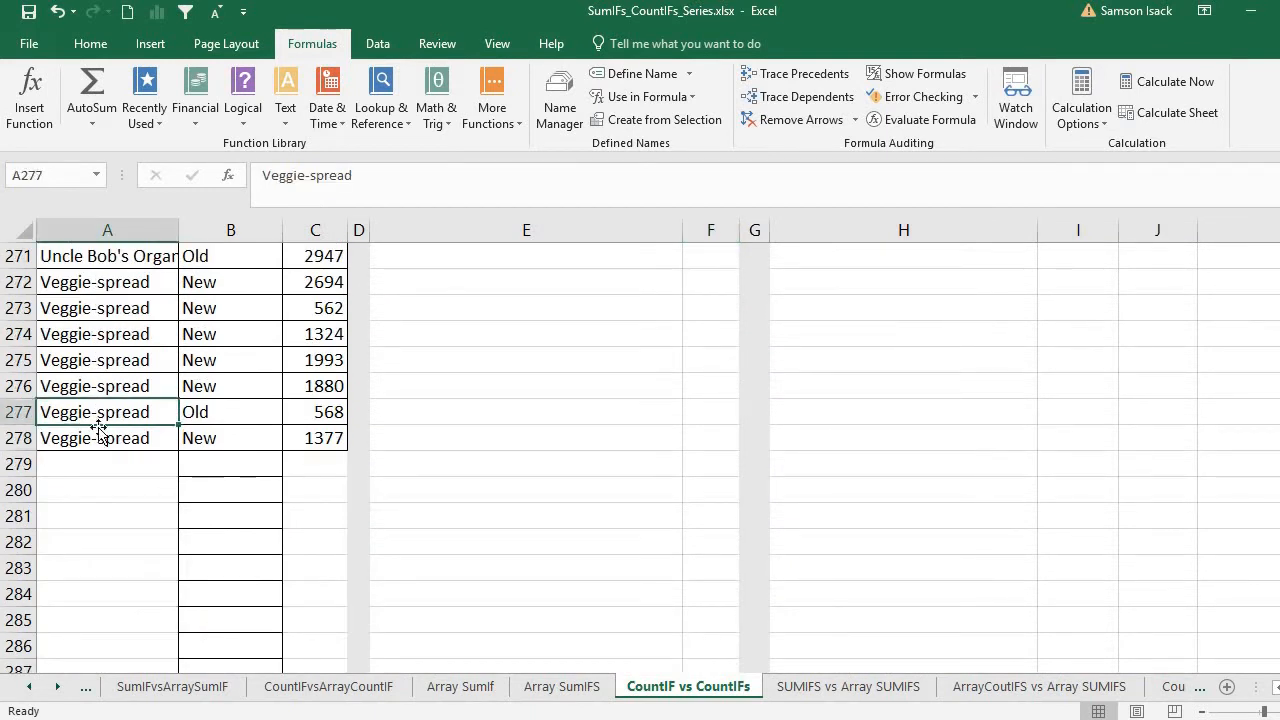
left_click(92, 438)
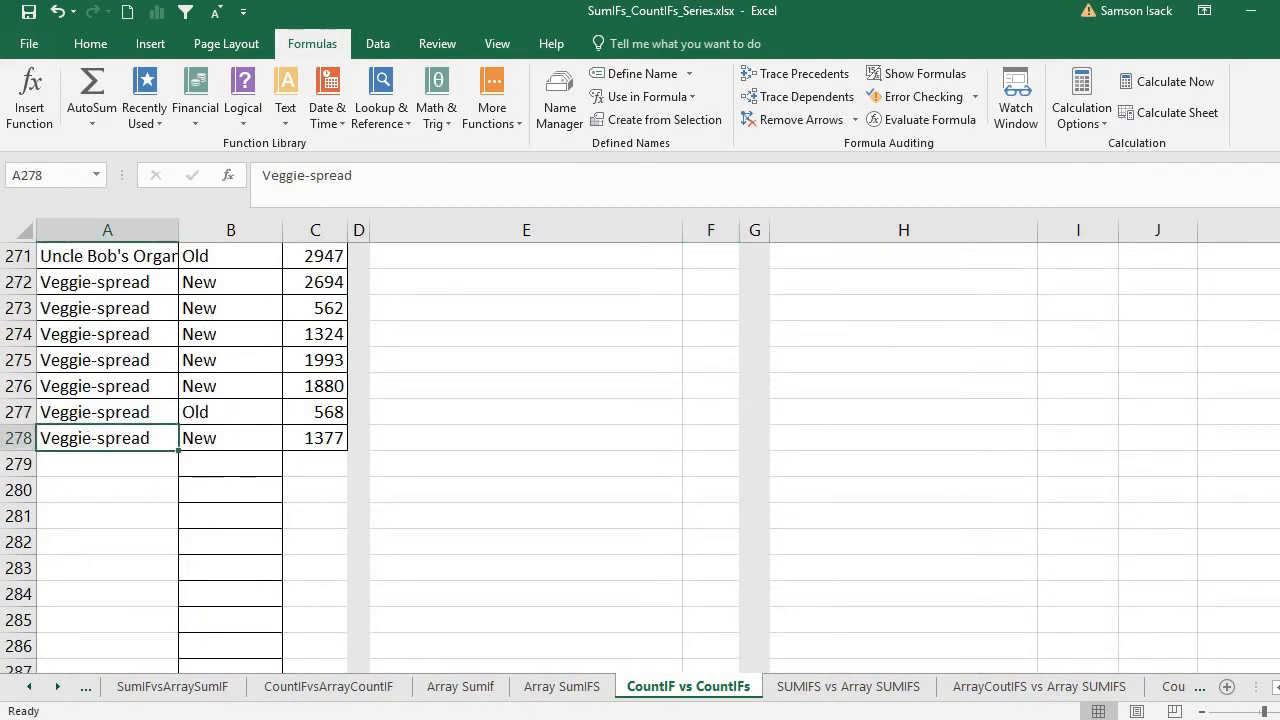
left_click_drag(1279, 648, 1279, 250)
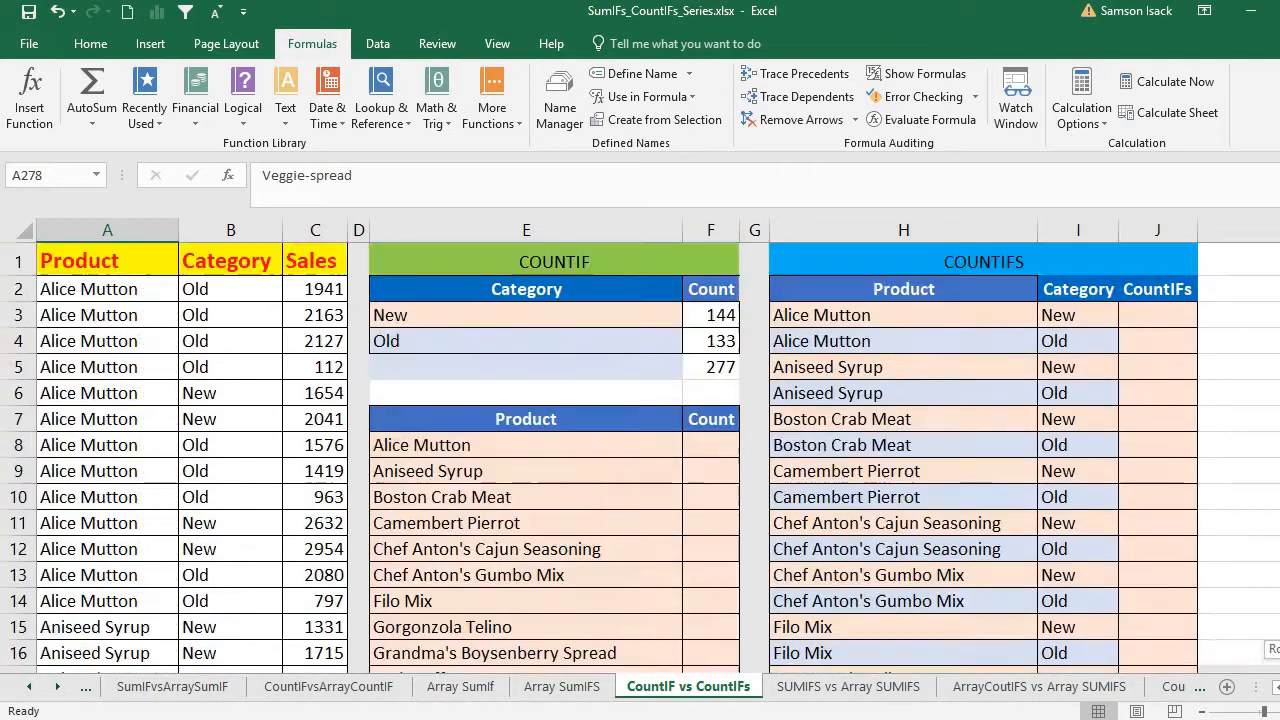
left_click(693, 367)
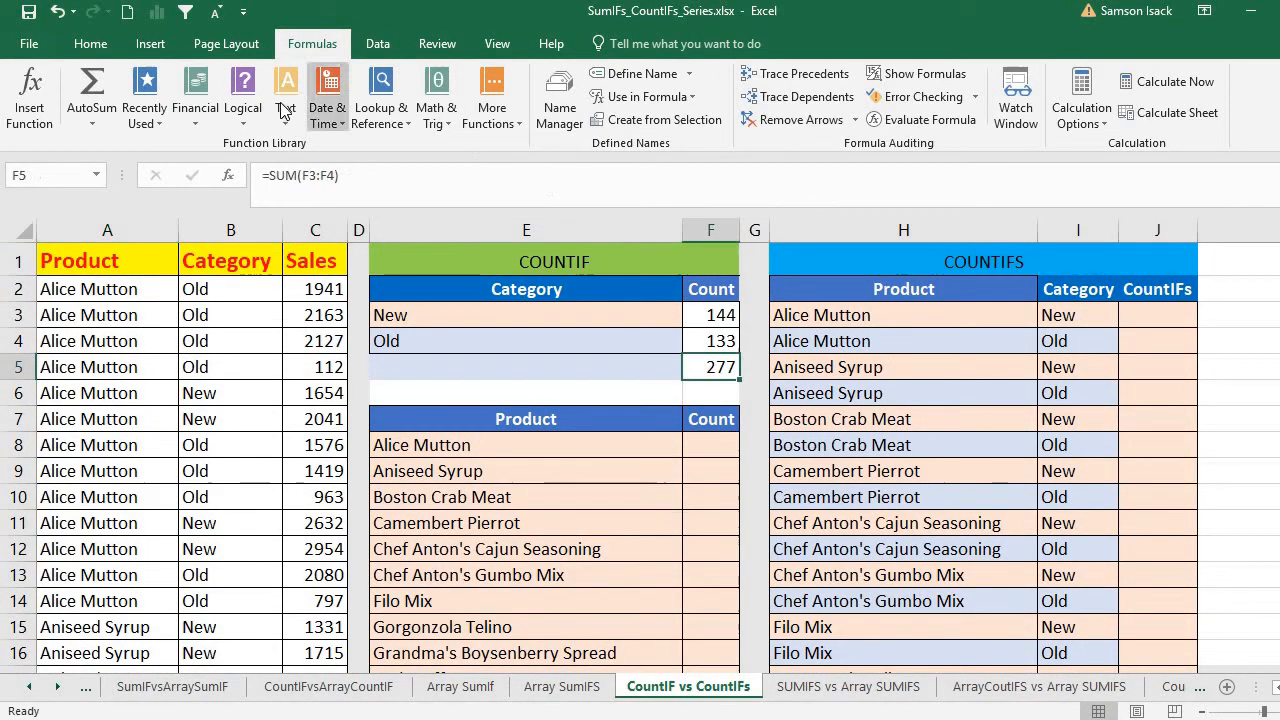
Step: Start a COUNTIF formula in F8 for Alice Mutton, selecting the source Product cells A2:A15 as its range
left_click(528, 466)
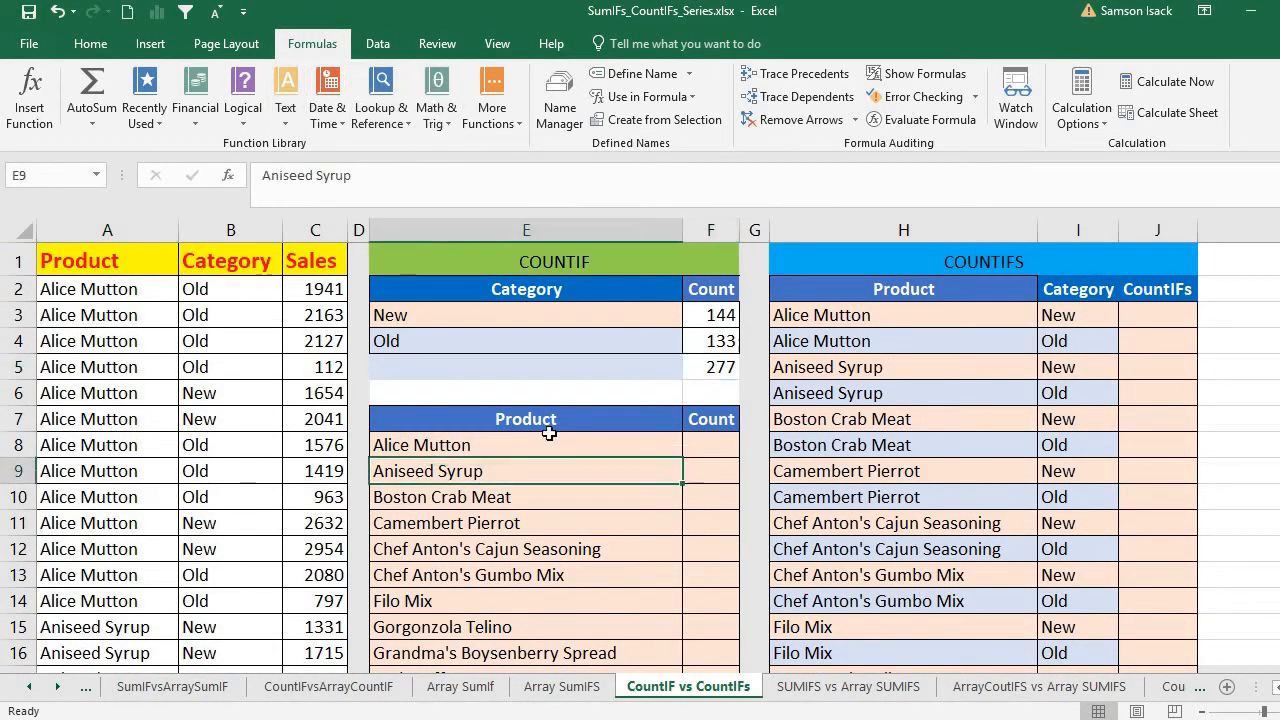
left_click(553, 440)
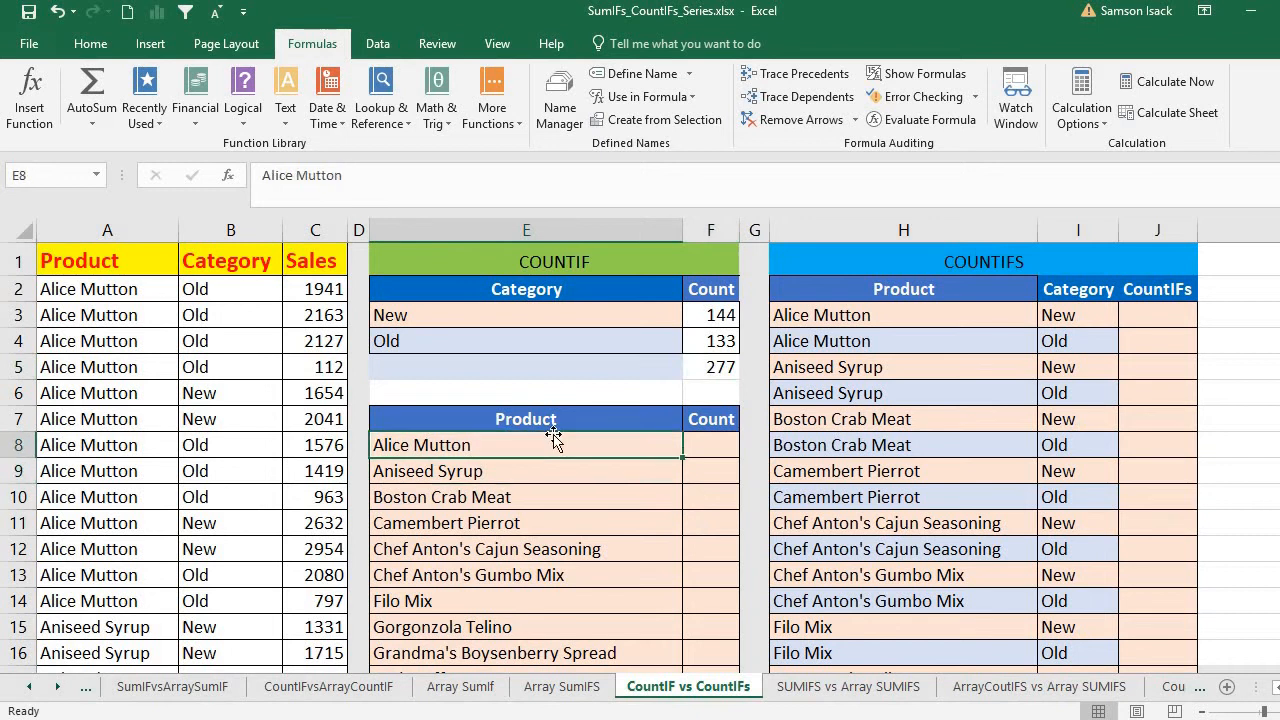
left_click(702, 445)
type("=")
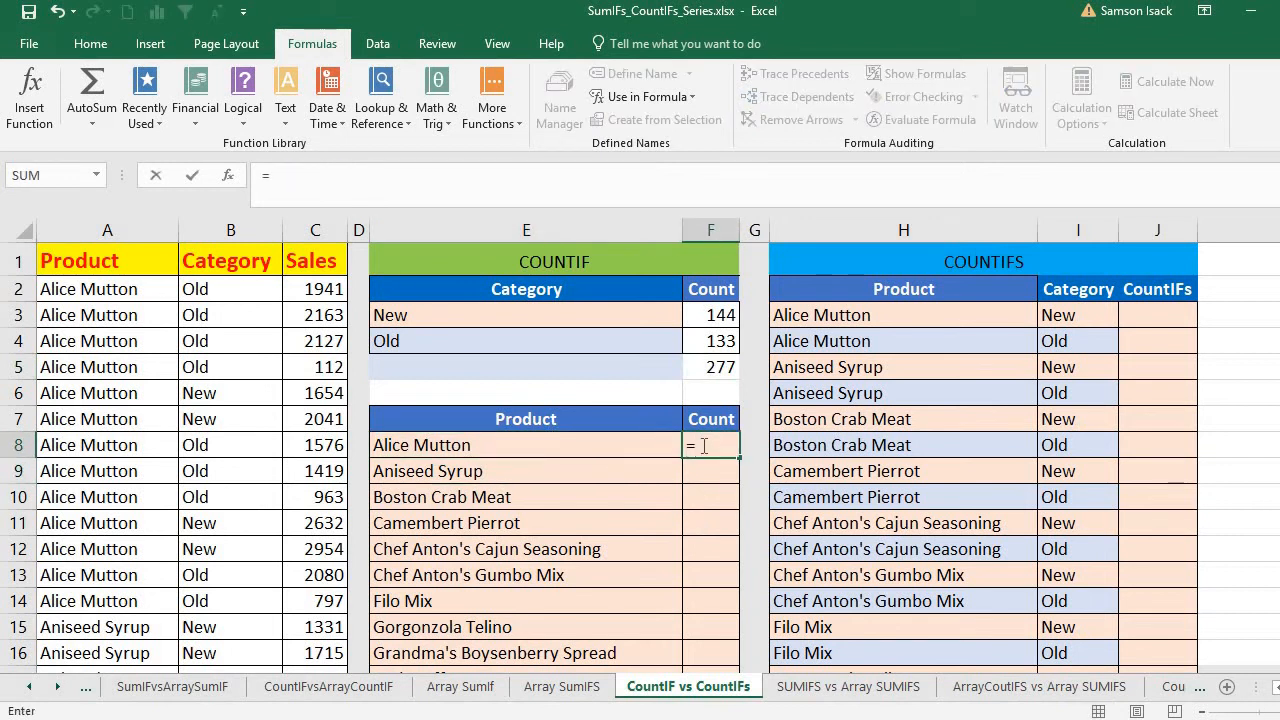
type("COUNT")
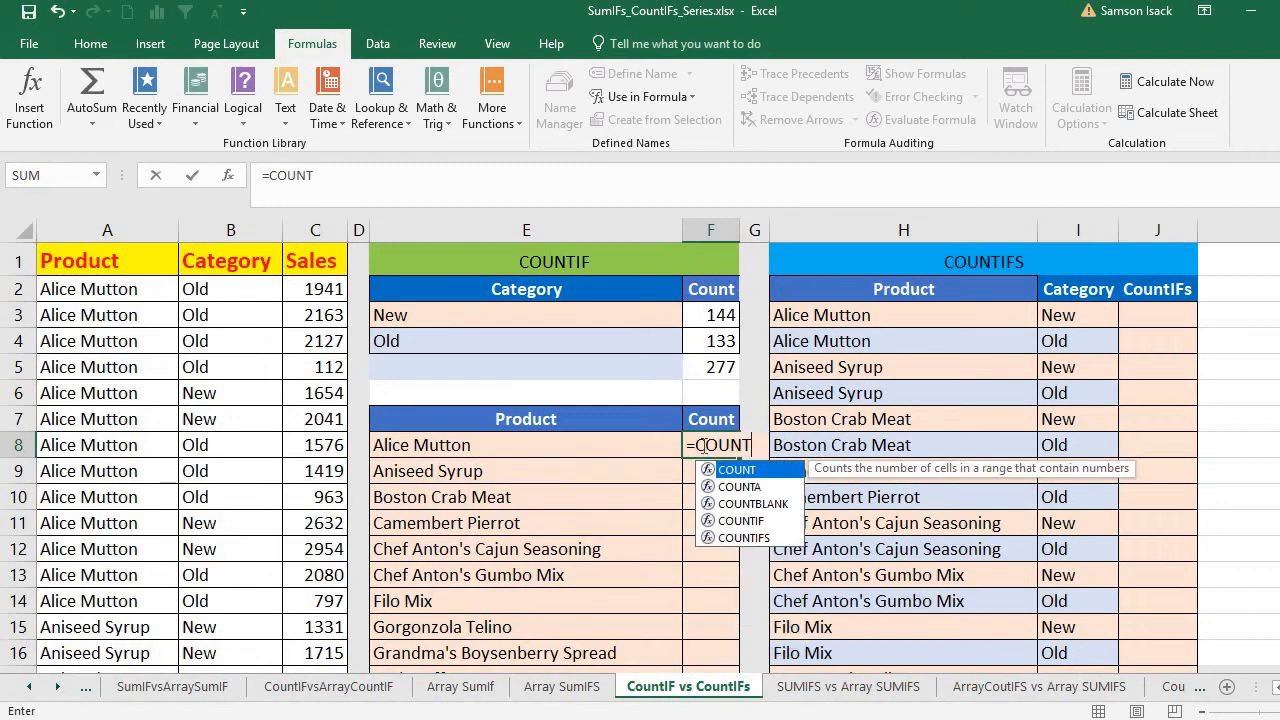
type("IF(")
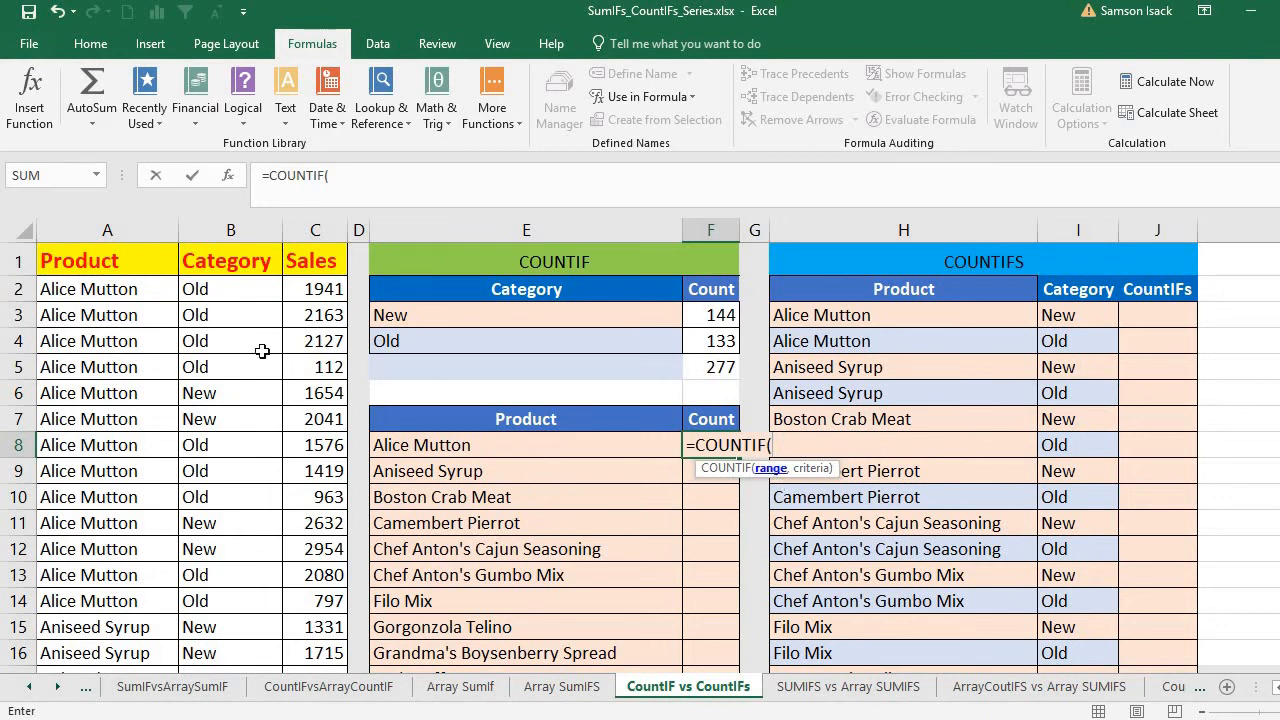
left_click_drag(112, 289, 112, 627)
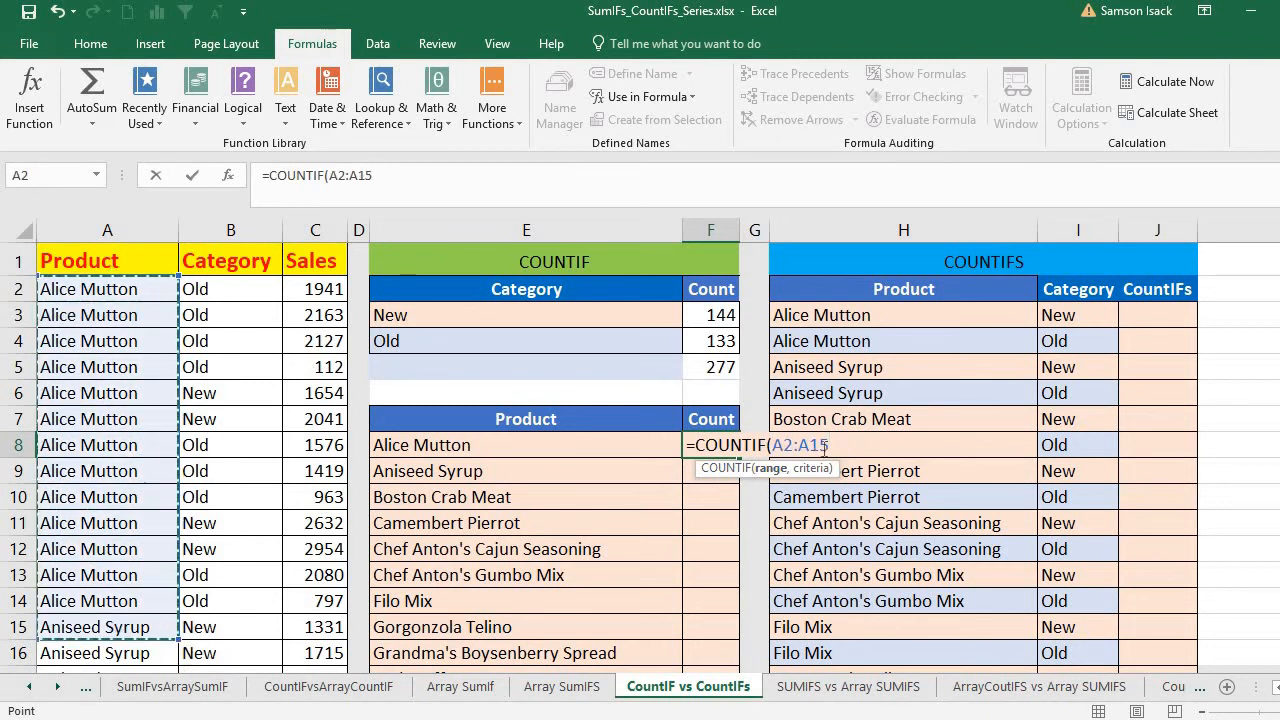
Step: Replace the range in the F8 formula with the name Product_List and complete it as =COUNTIF(Product_List,E8)
key("shift+Left")
key("shift+Left")
key("shift+Left")
key("shift+Left")
key("shift+Left")
key("shift+Left")
key("F2")
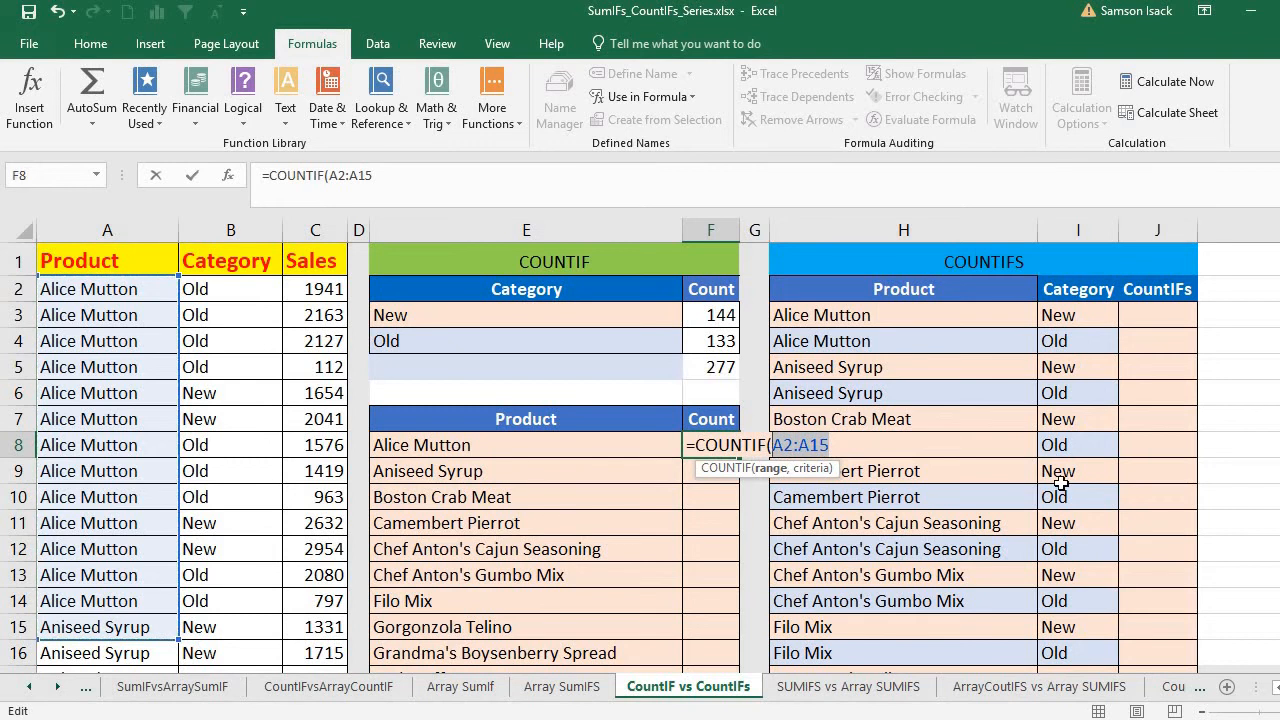
type("Produ")
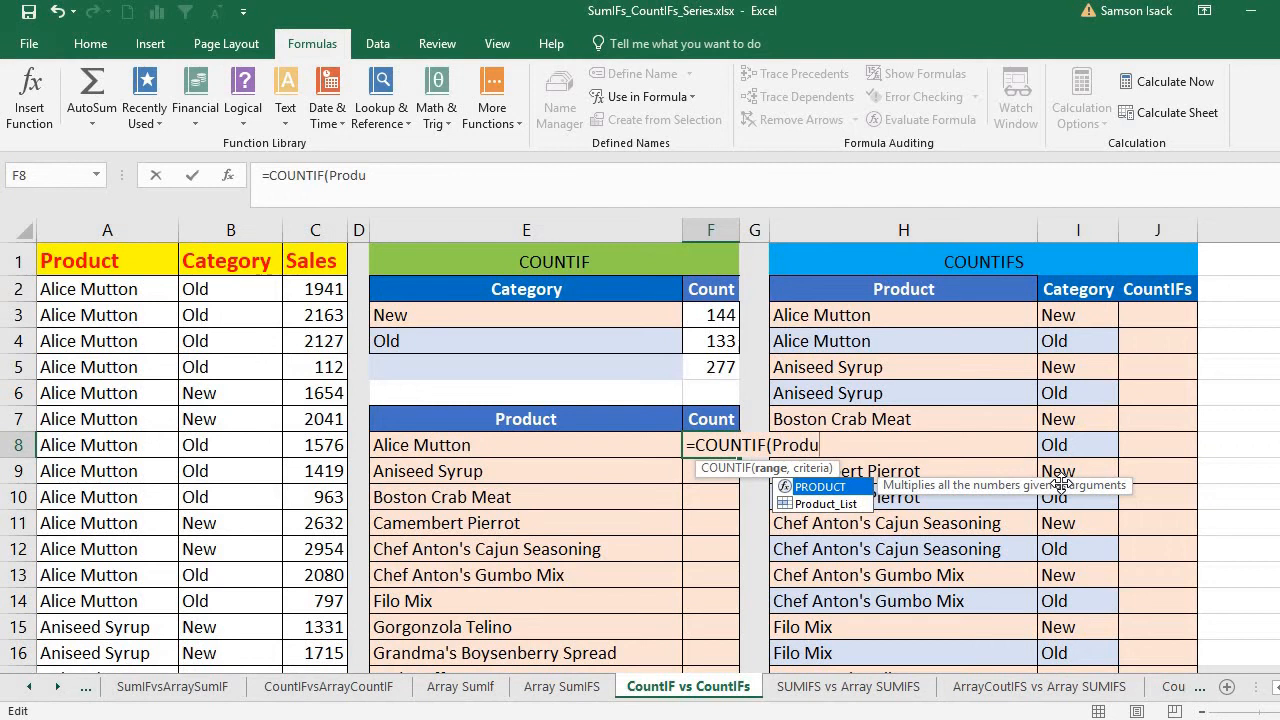
left_click(845, 505)
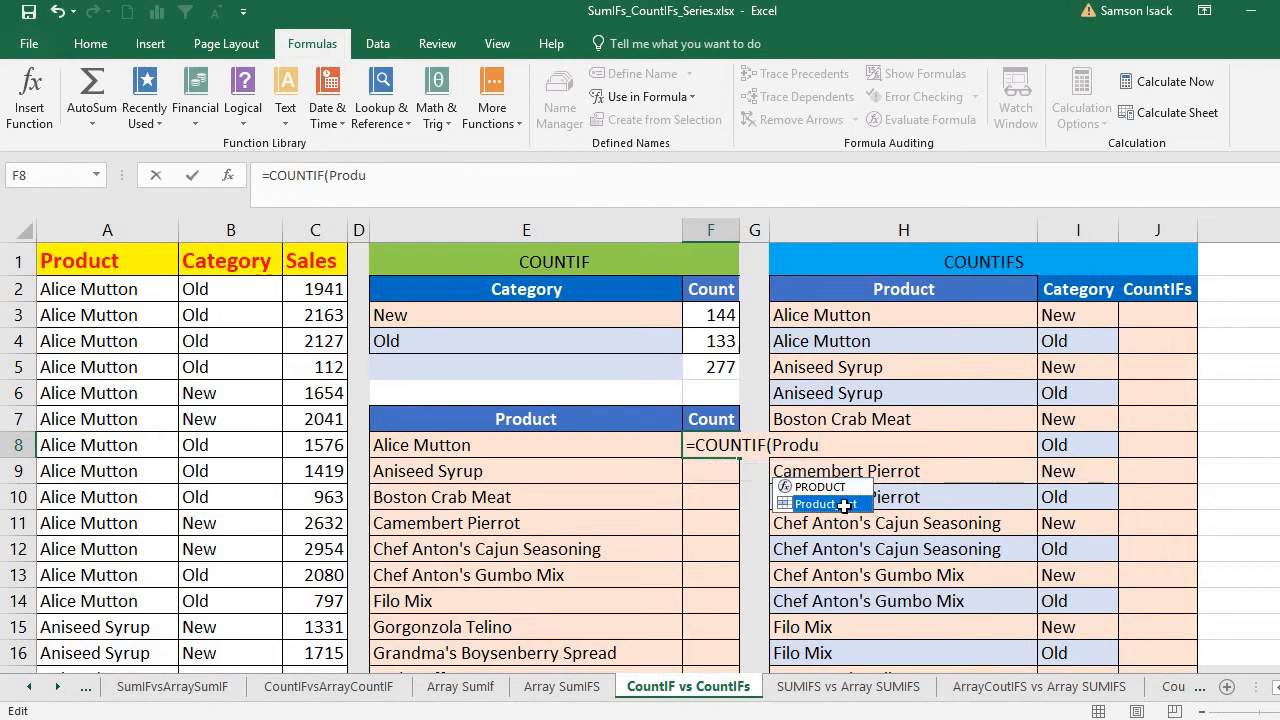
double_click(845, 505)
type(",")
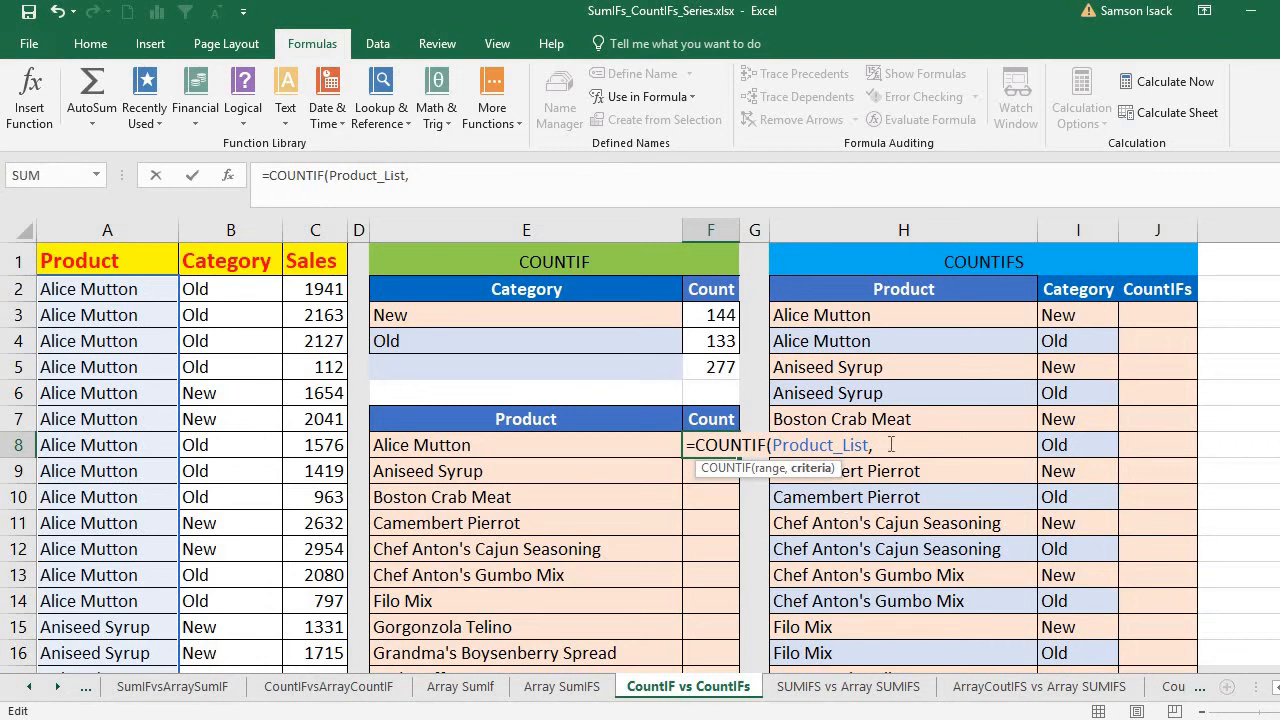
left_click(490, 445)
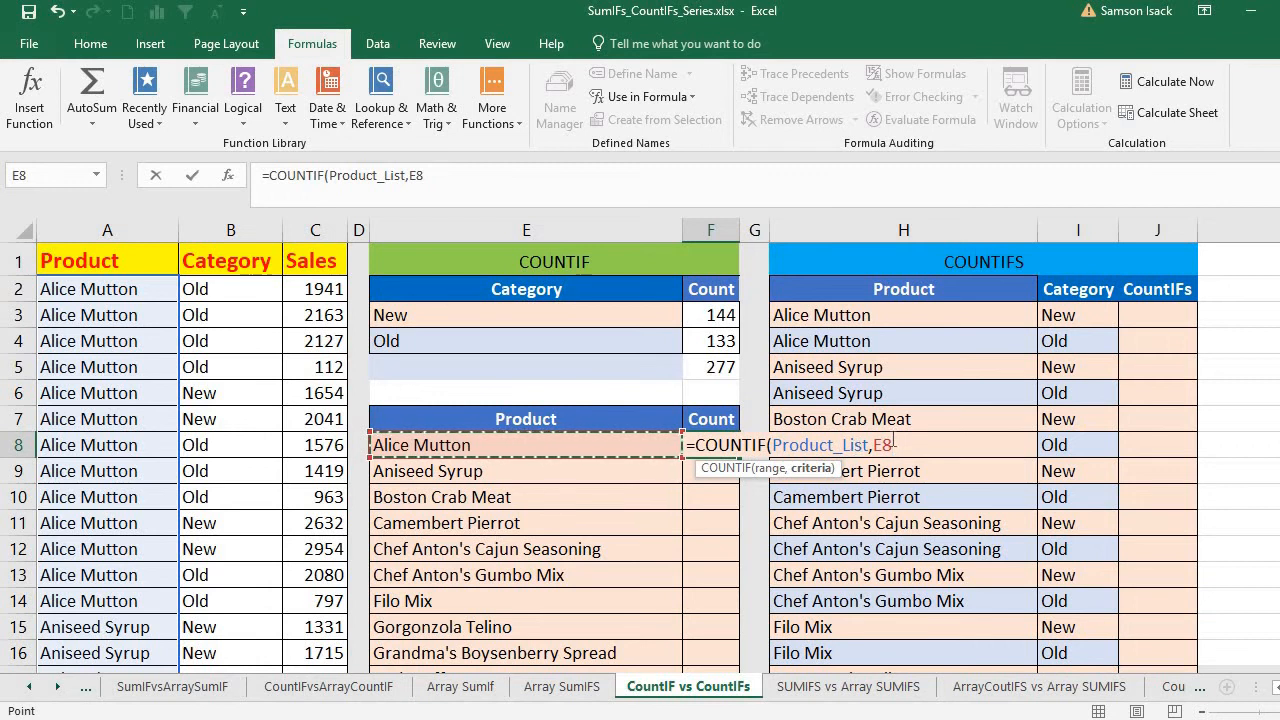
type(")")
key("Return")
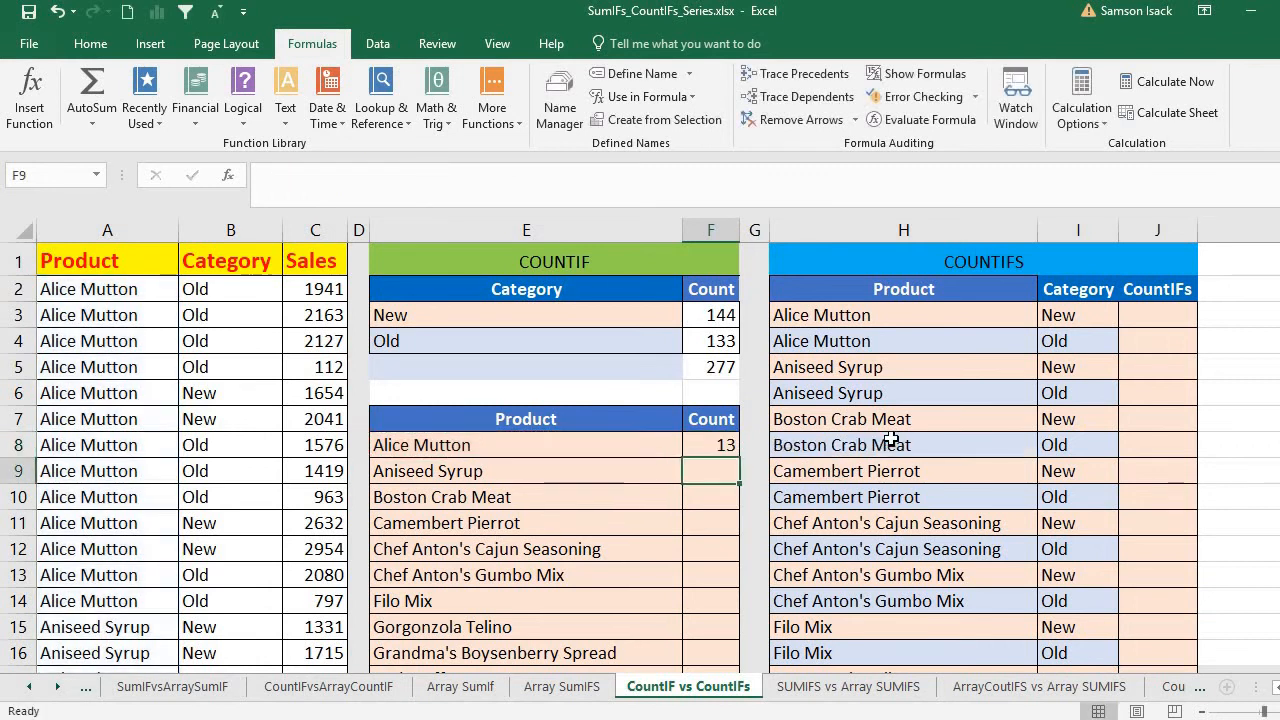
Step: Verify the Alice Mutton count in F8 by selecting that product's records in A2:A14 of the source data
left_click(707, 444)
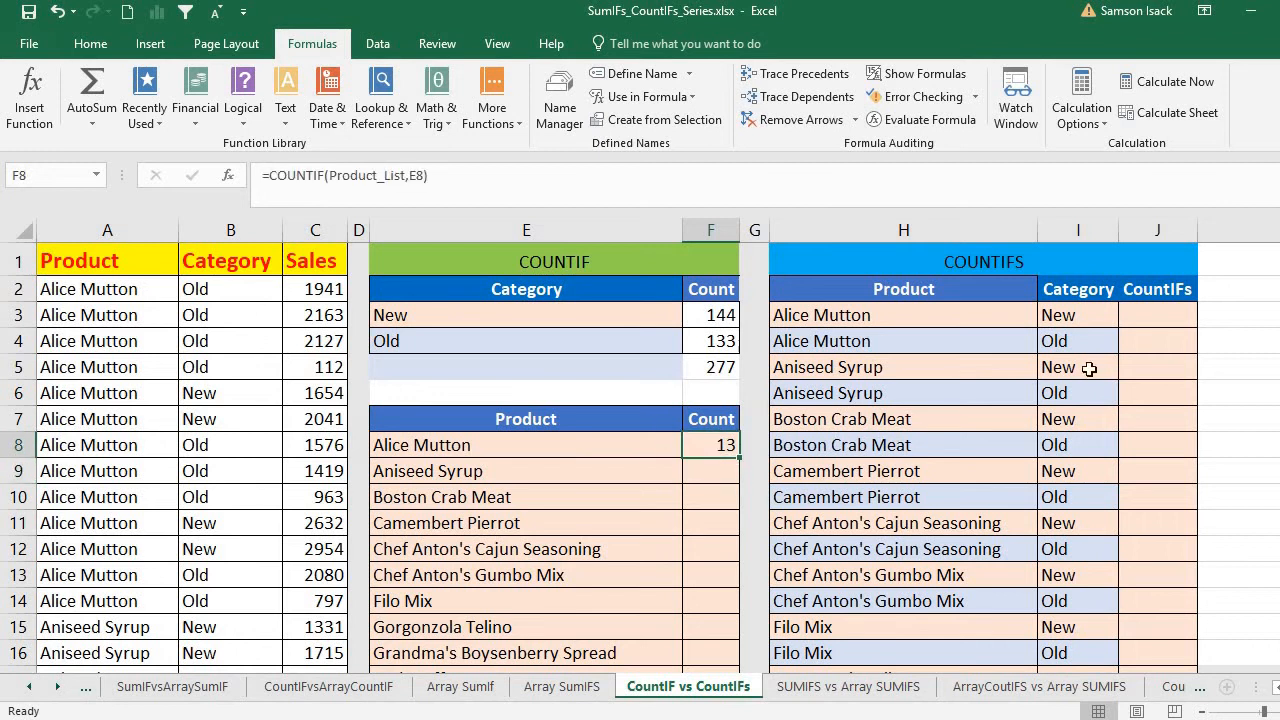
left_click(96, 290)
left_click_drag(96, 290, 126, 600)
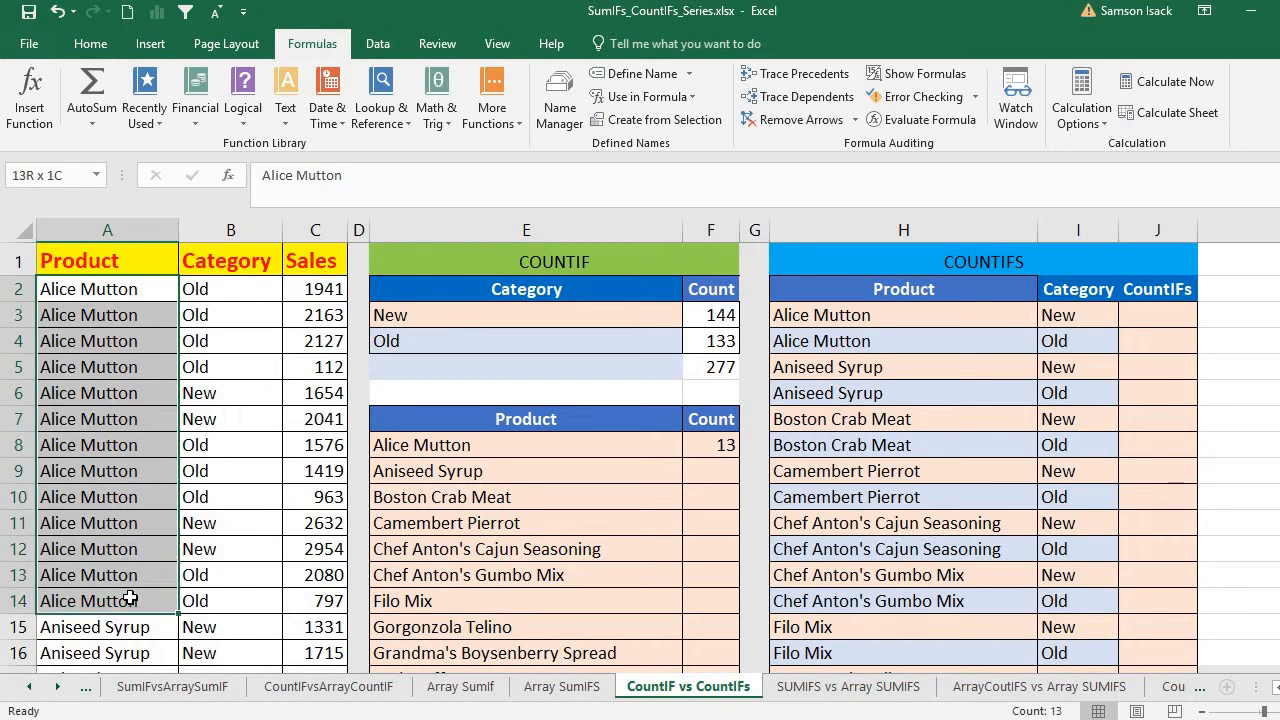
Step: Fill the F8 COUNTIF formula down the Count column through the last product, Veggie-spread, in row 32
left_click(697, 447)
left_click_drag(740, 467, 741, 510)
double_click(741, 511)
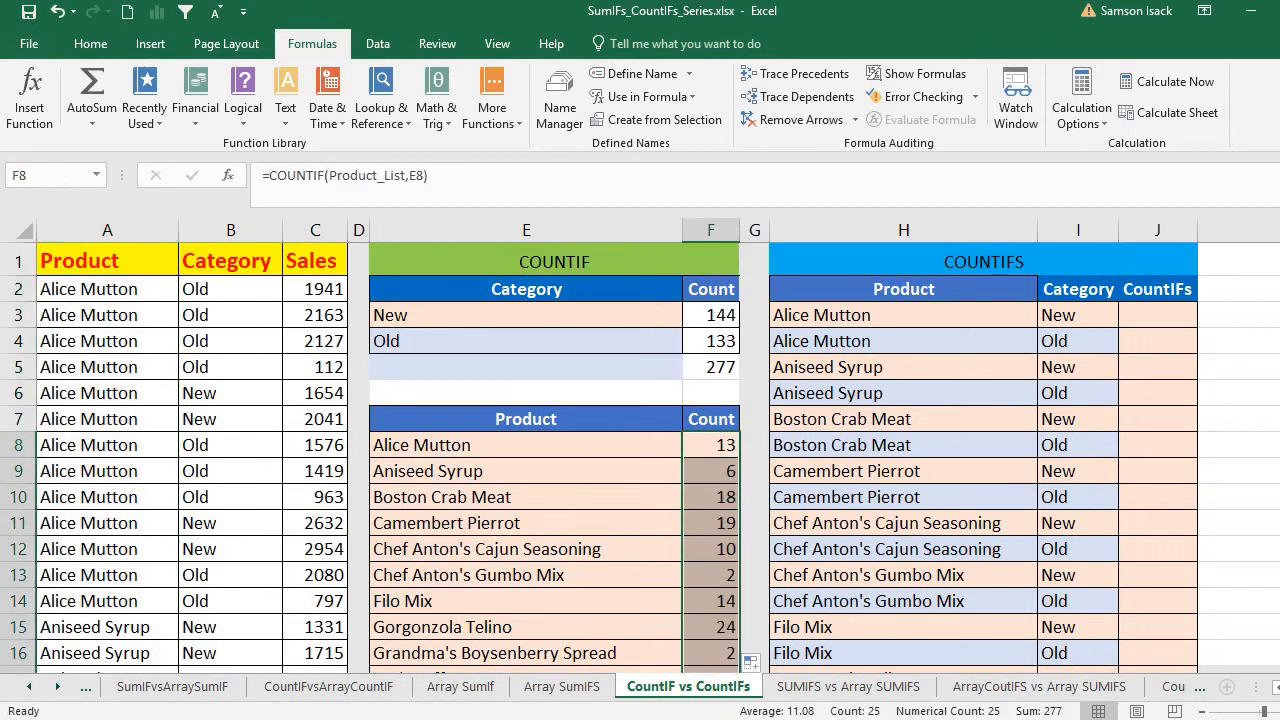
scroll(491, 560, "down", 10)
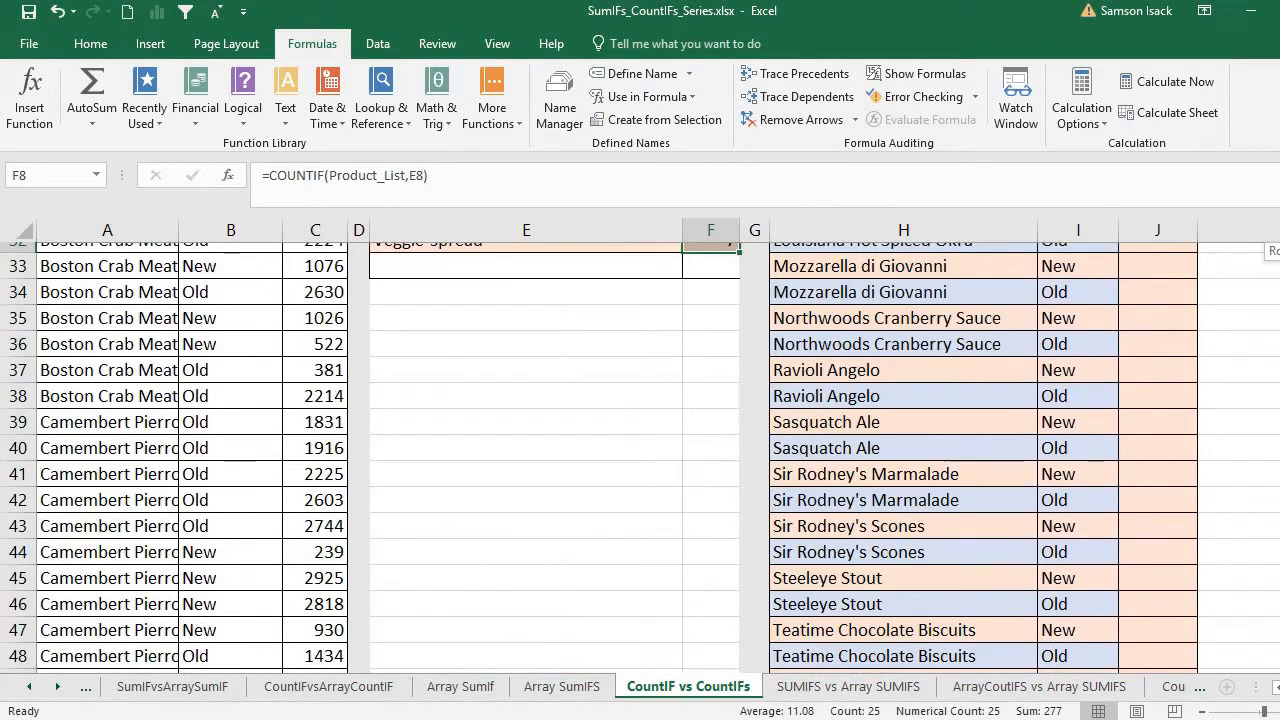
scroll(491, 560, "up", 10)
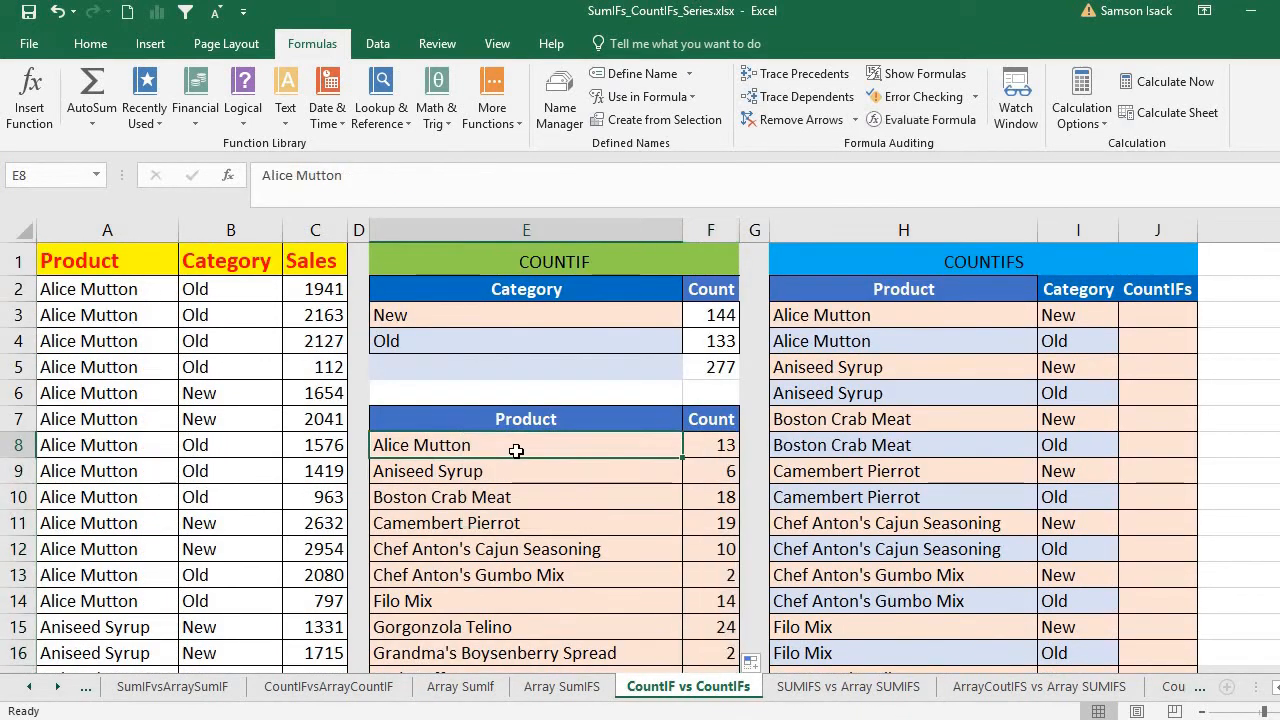
Step: Compare the single criteria in the COUNTIF product and category lists with the product-and-category pairs in the COUNTIFS table
left_click(520, 448)
left_click_drag(528, 452, 522, 628)
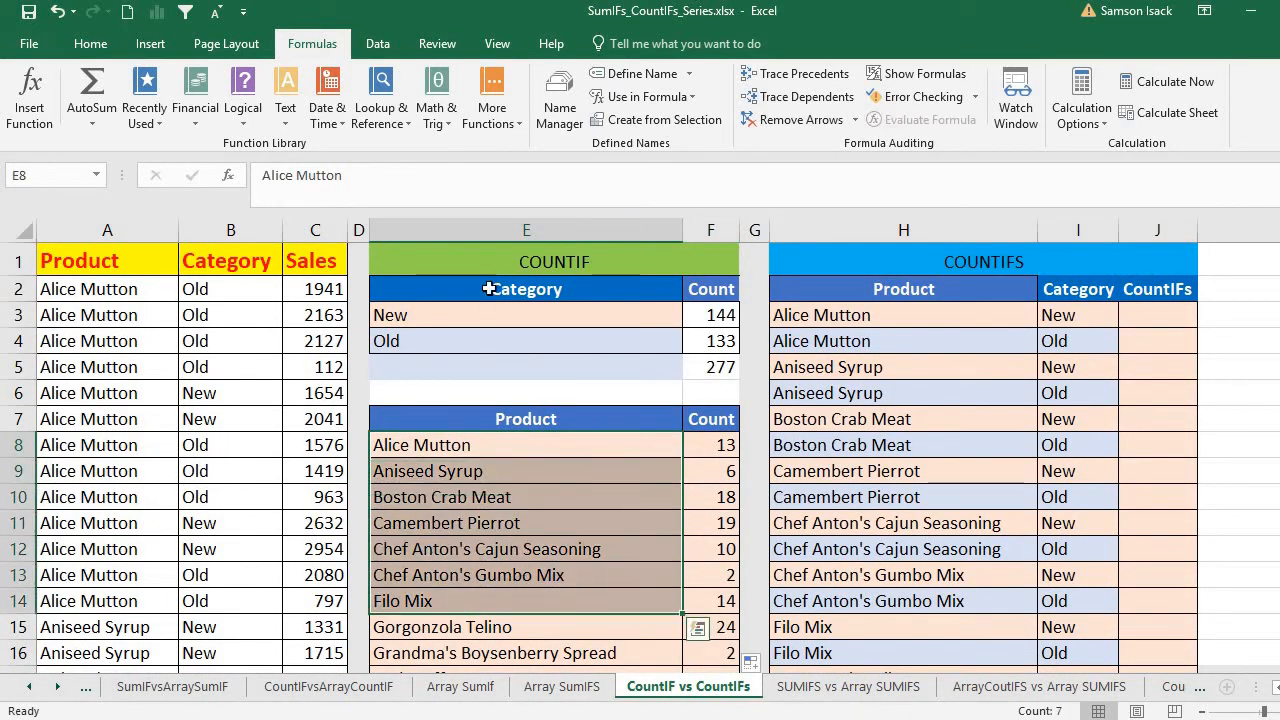
left_click(491, 314)
left_click_drag(487, 339, 487, 341)
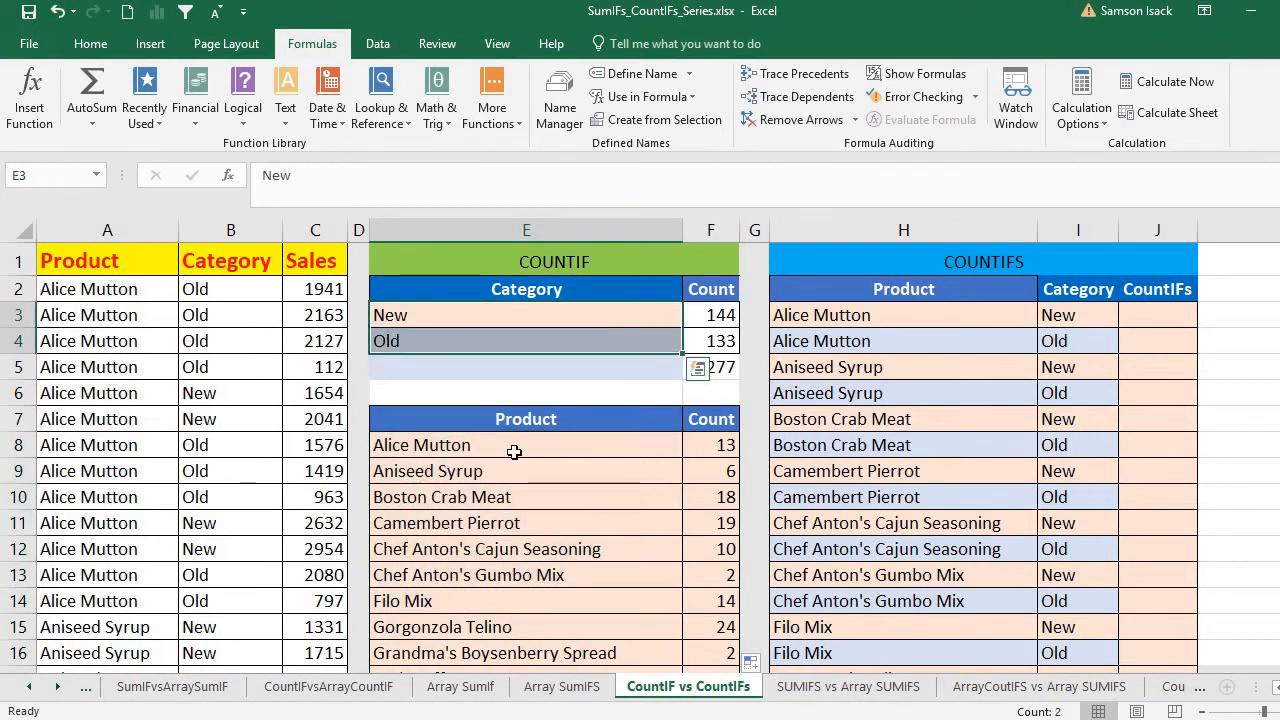
left_click(514, 451)
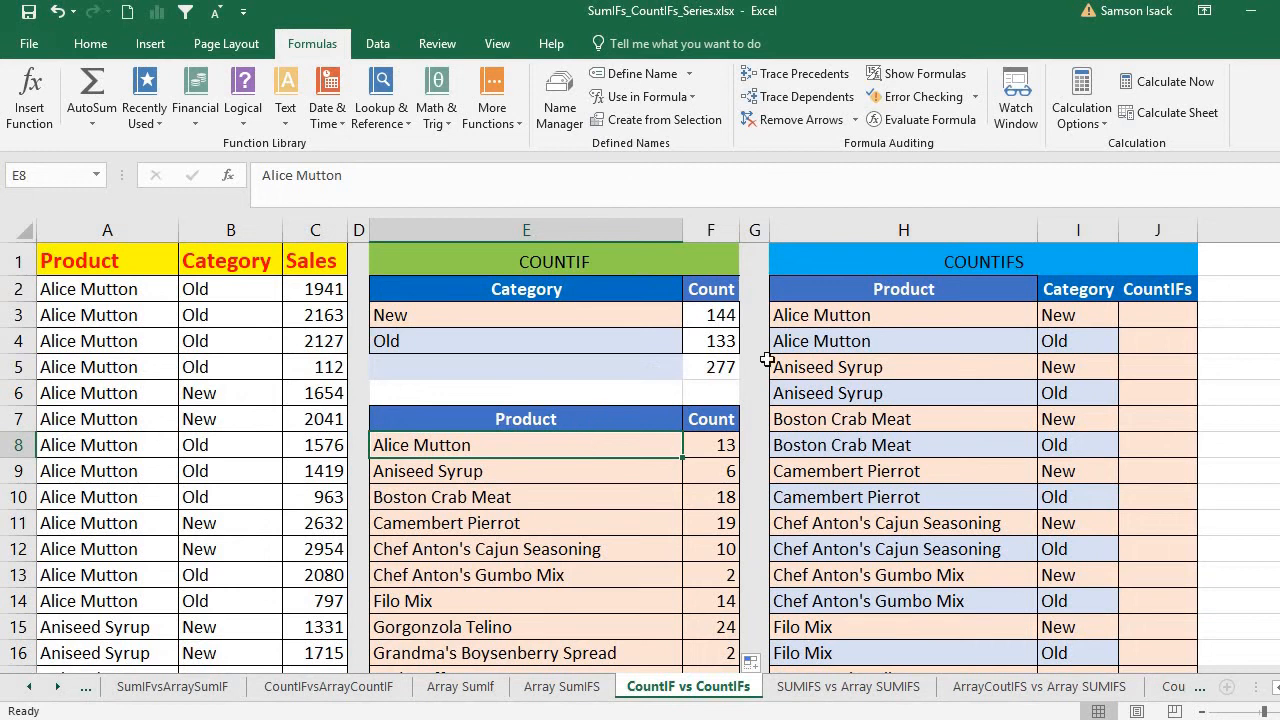
left_click(915, 319)
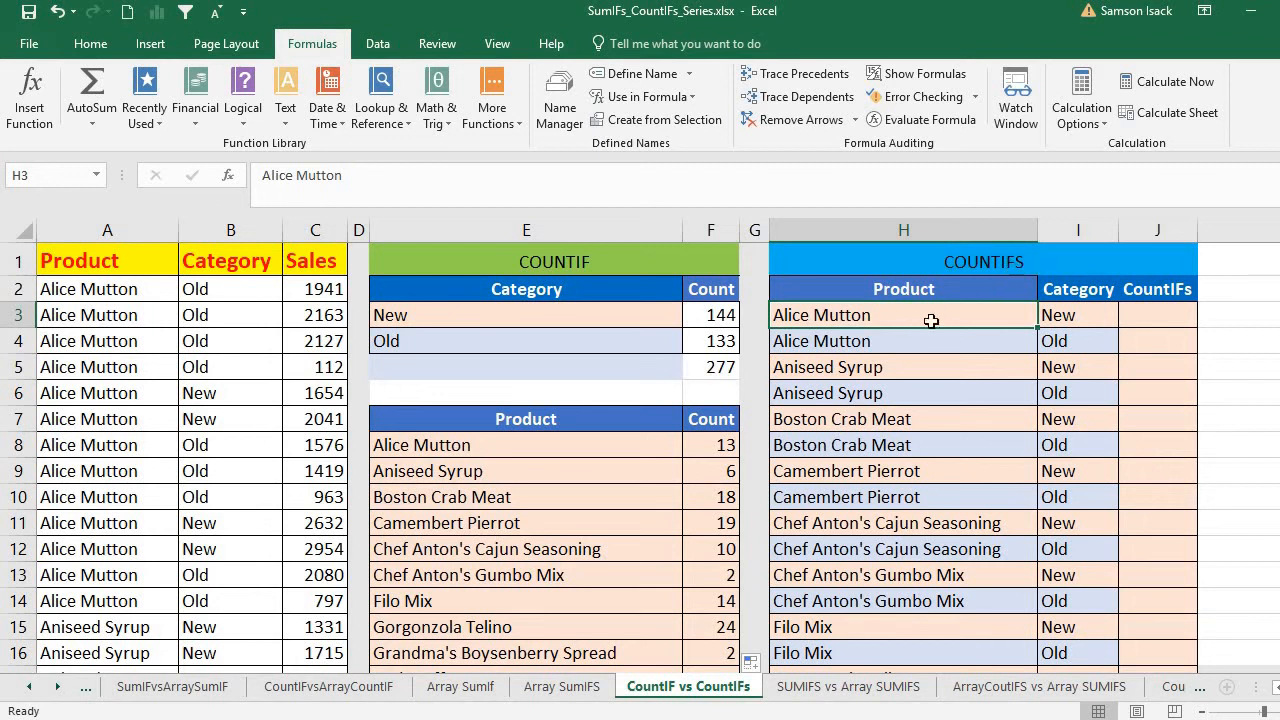
left_click(1121, 319)
left_click(968, 317)
left_click(1164, 314)
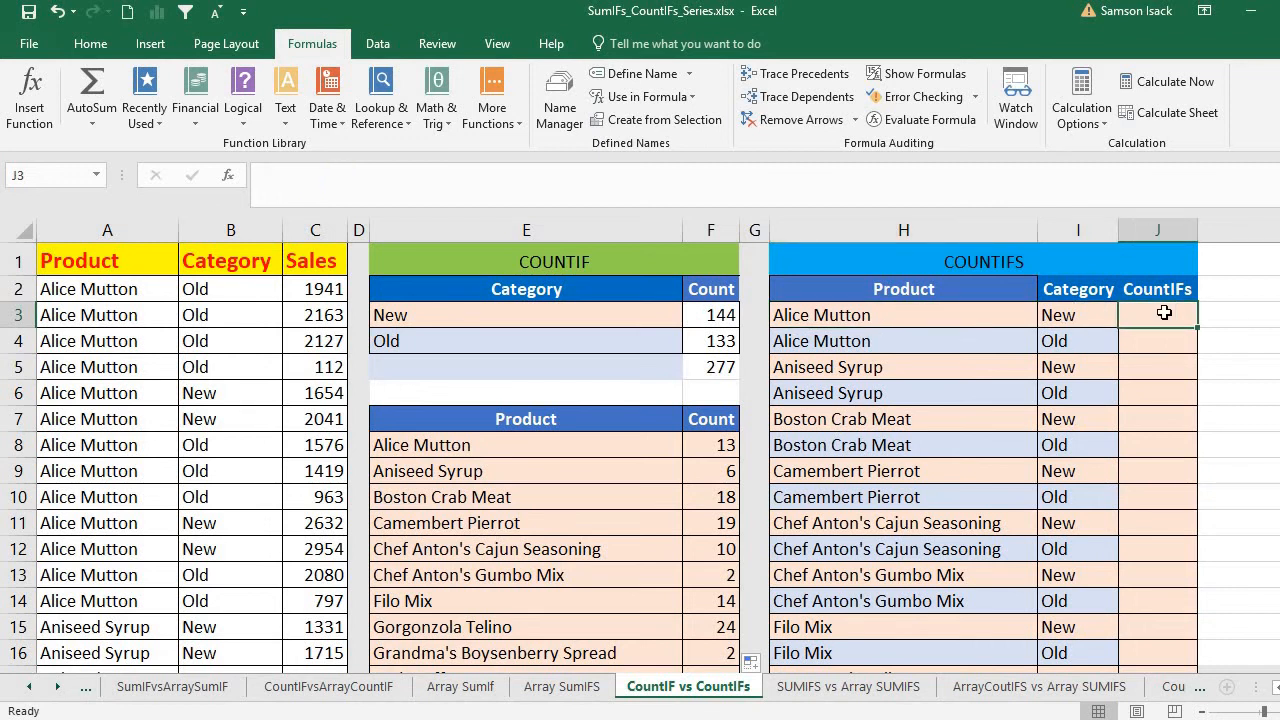
left_click(1165, 289)
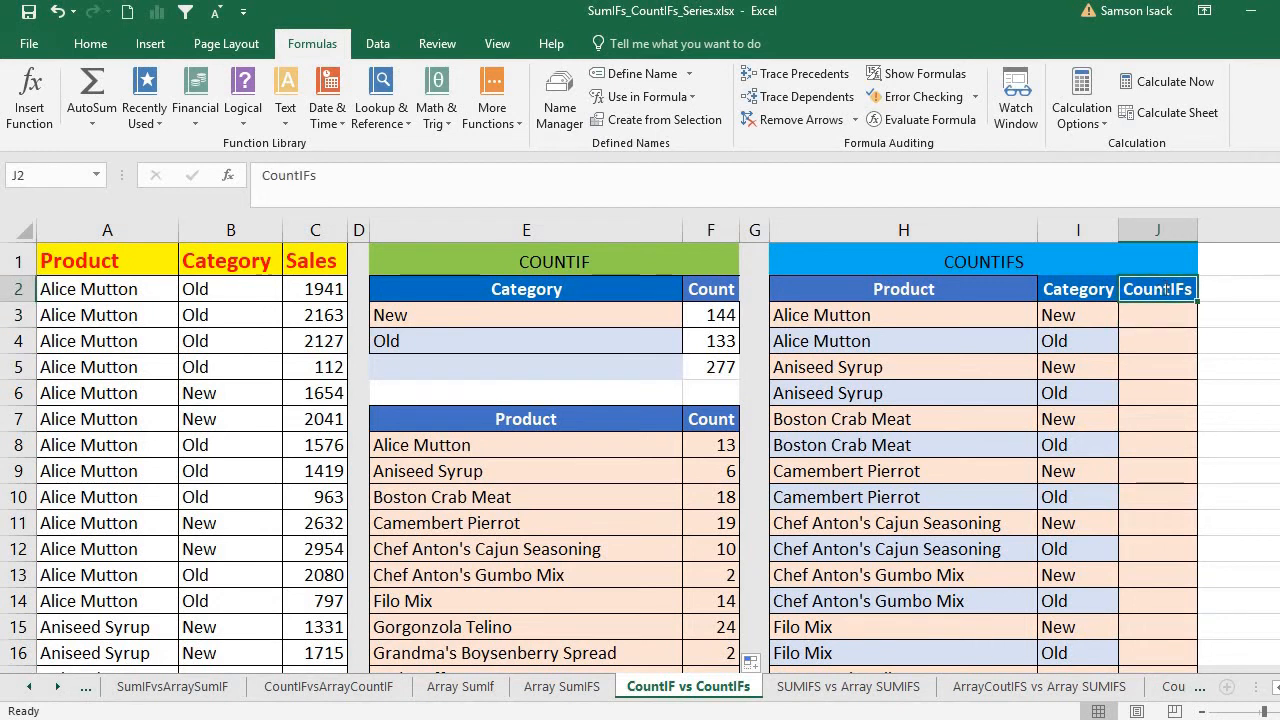
Step: Rename the header in J2 to Count and start a COUNTIFS formula in J3
type("Count")
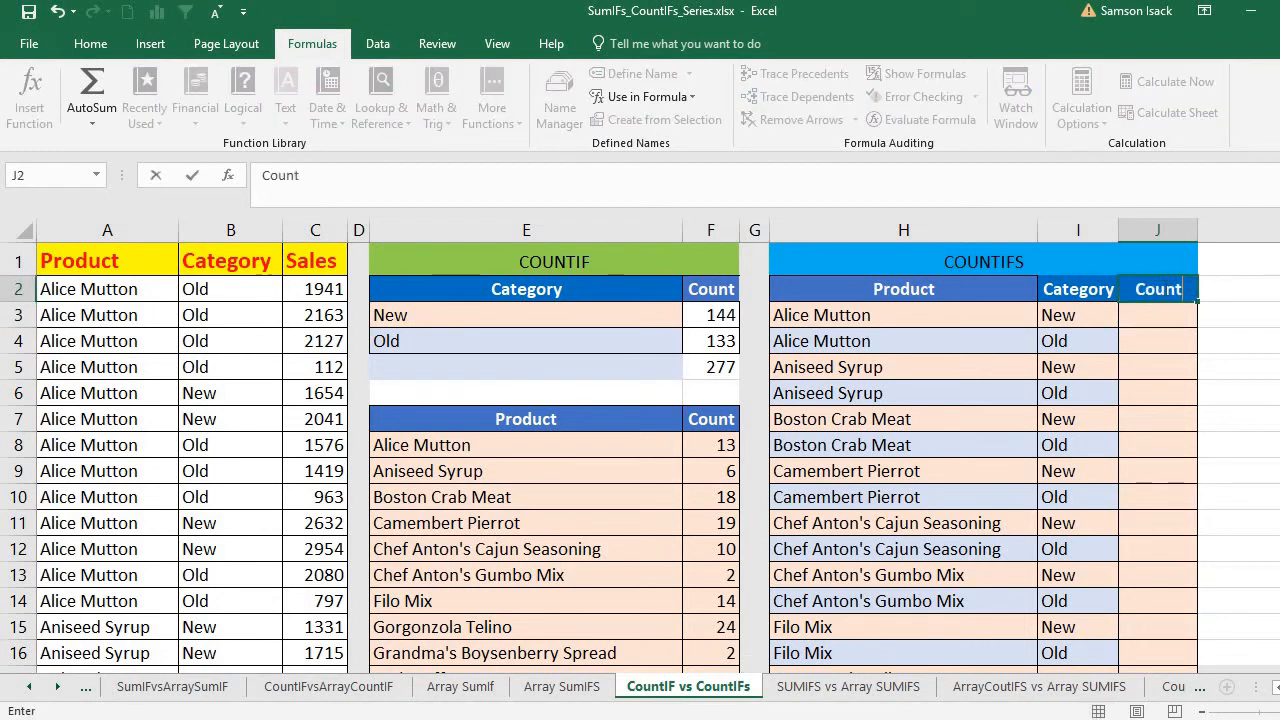
left_click(1125, 310)
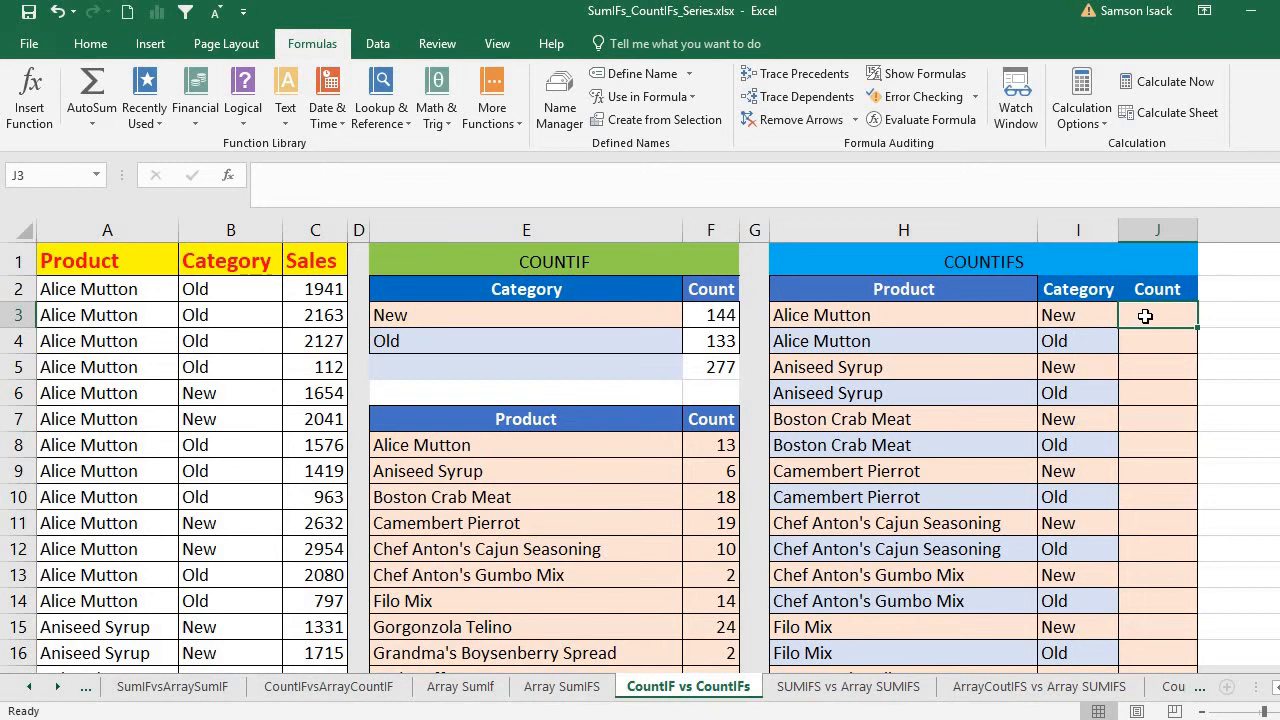
type("=C")
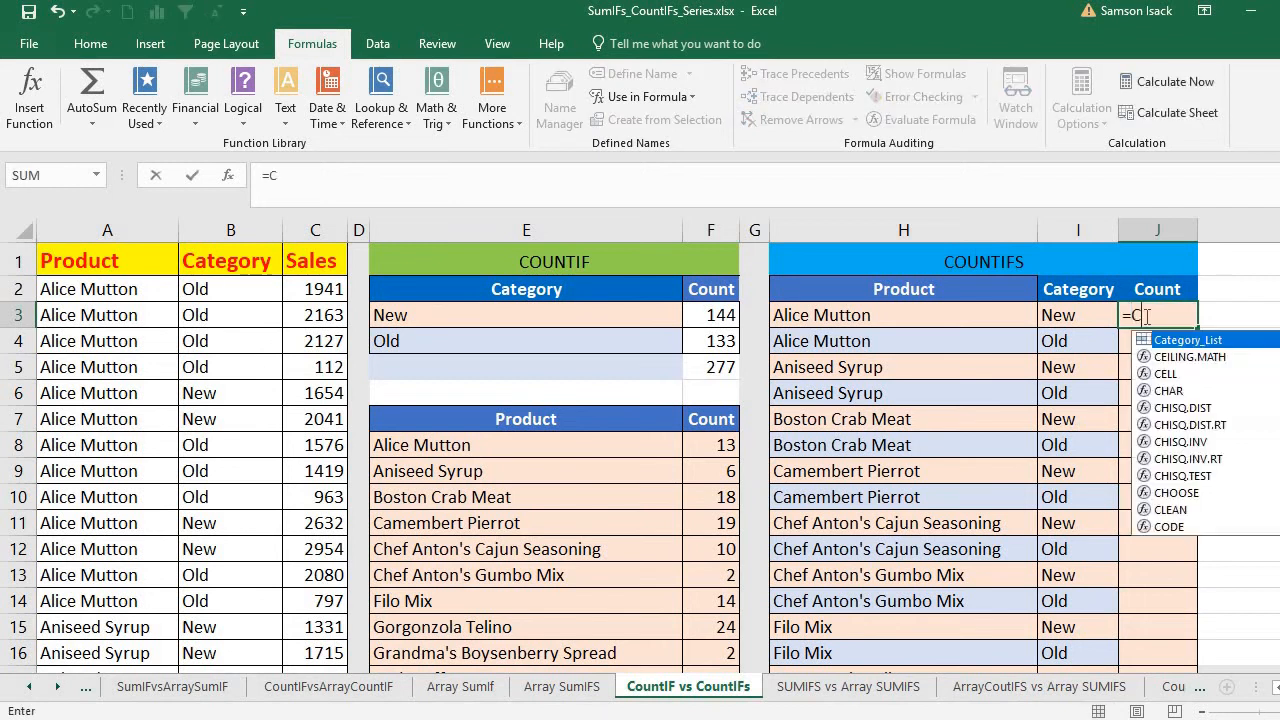
type("OUNTI")
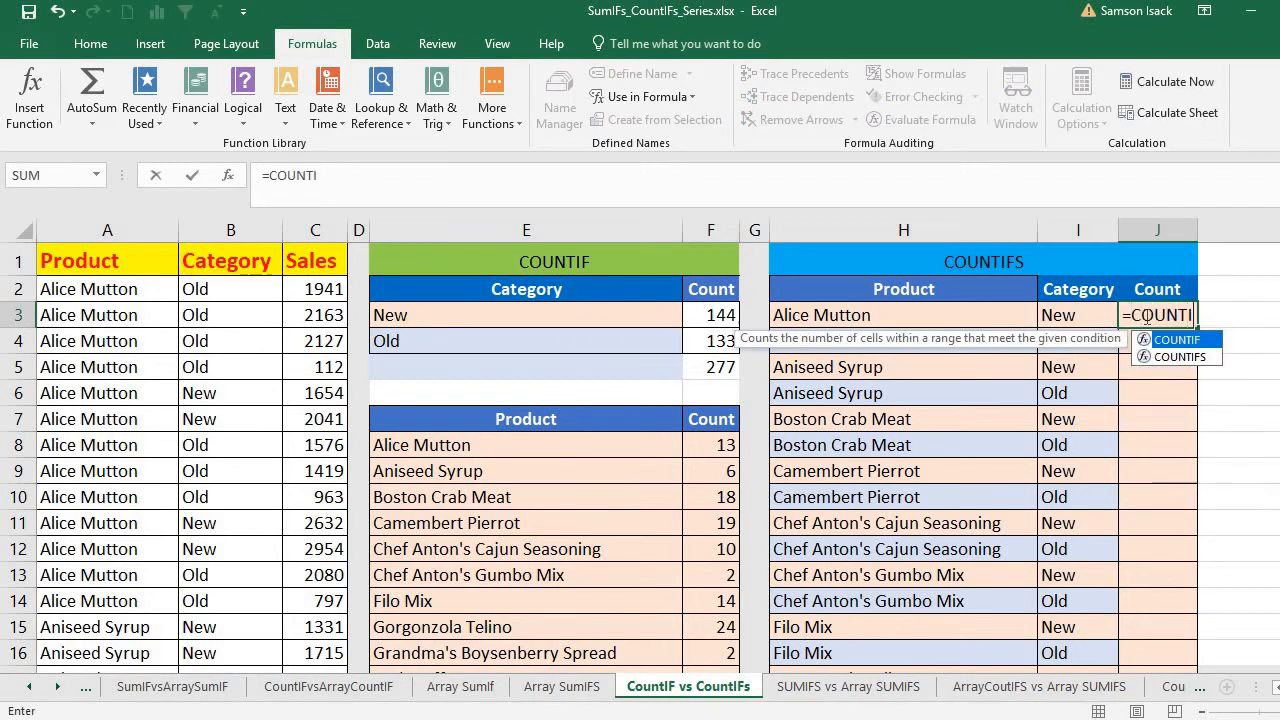
type("FS")
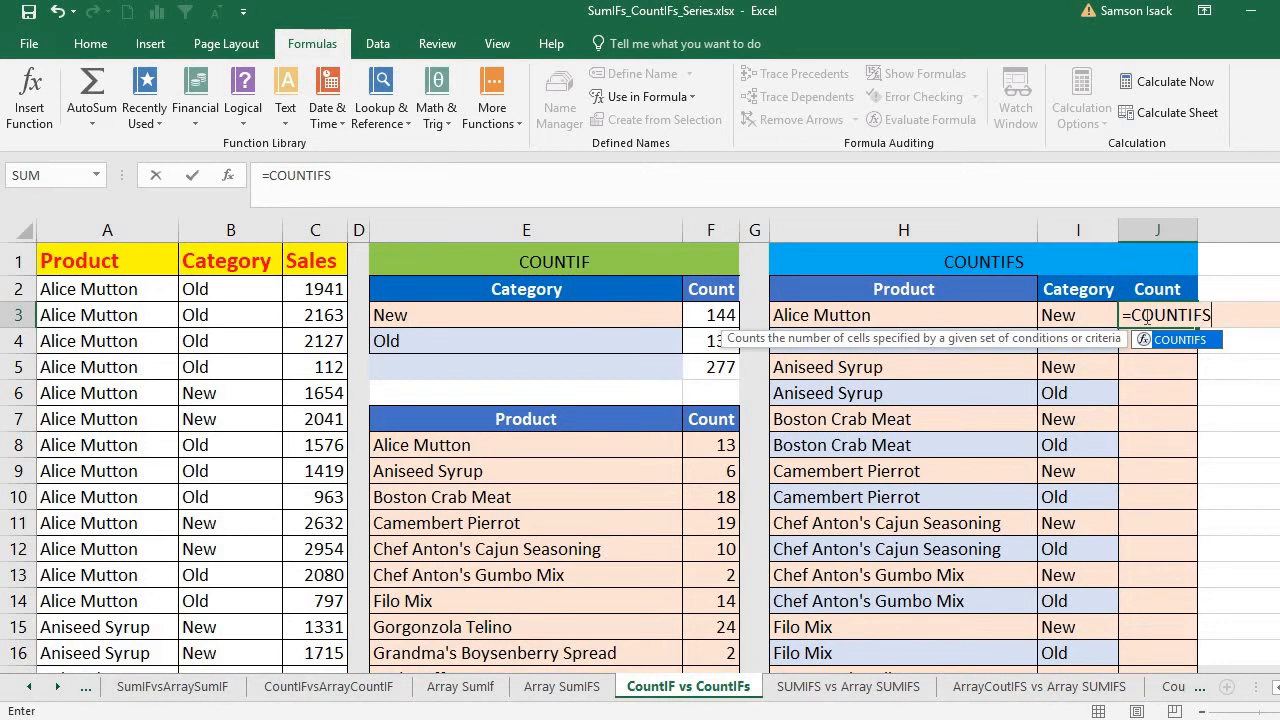
type("(")
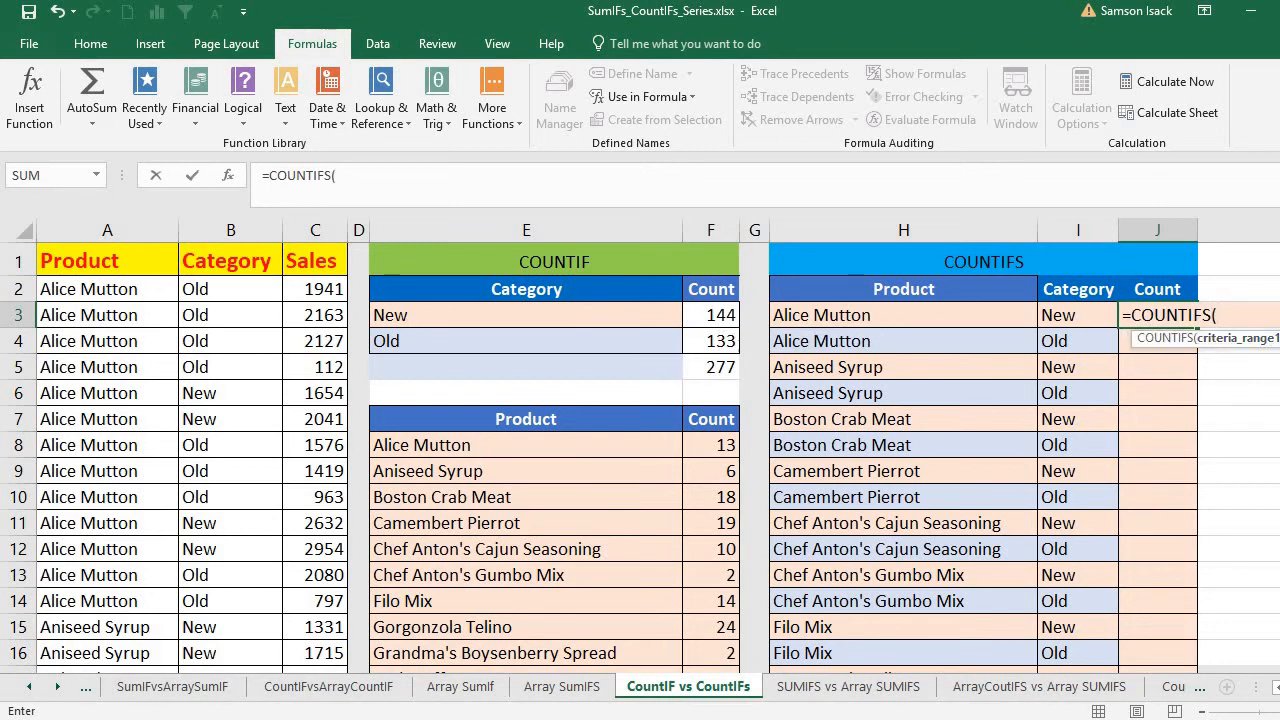
Step: Enter Product_List as the first criteria range of the J3 COUNTIFS formula and H3 as its criterion
scroll(1046, 348, "right", 2)
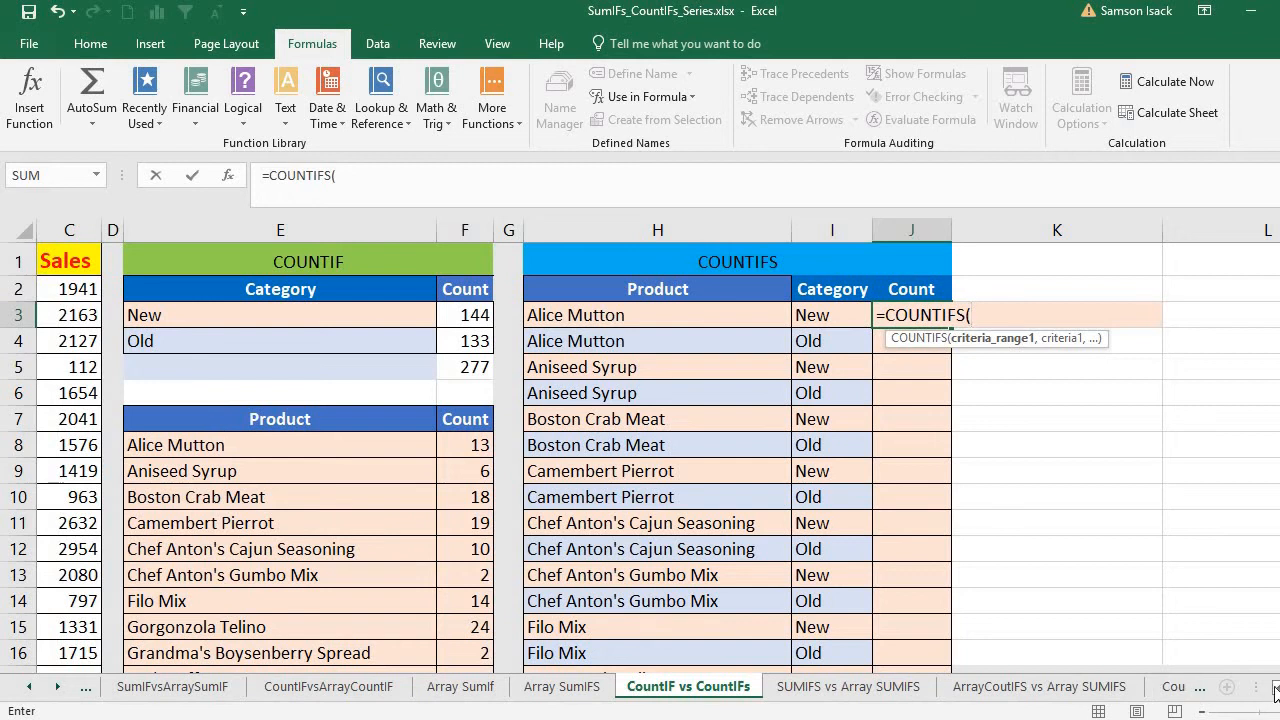
scroll(1275, 690, "left", 2)
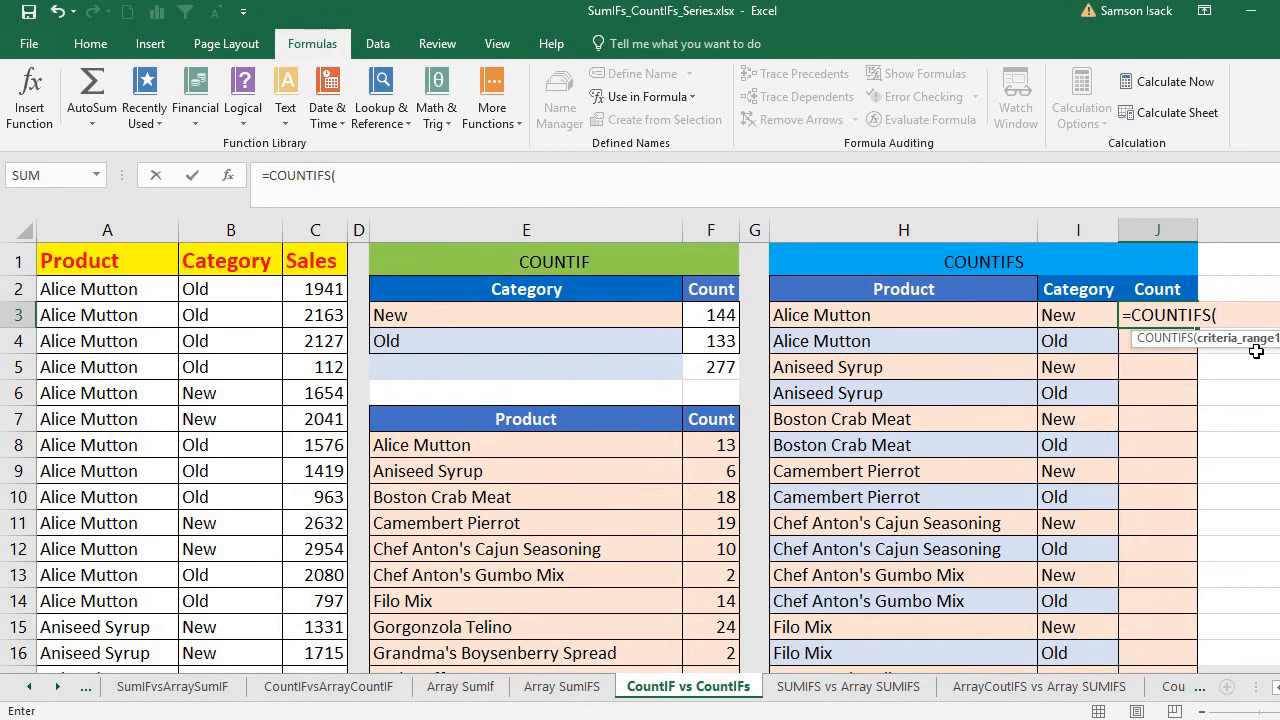
type("P")
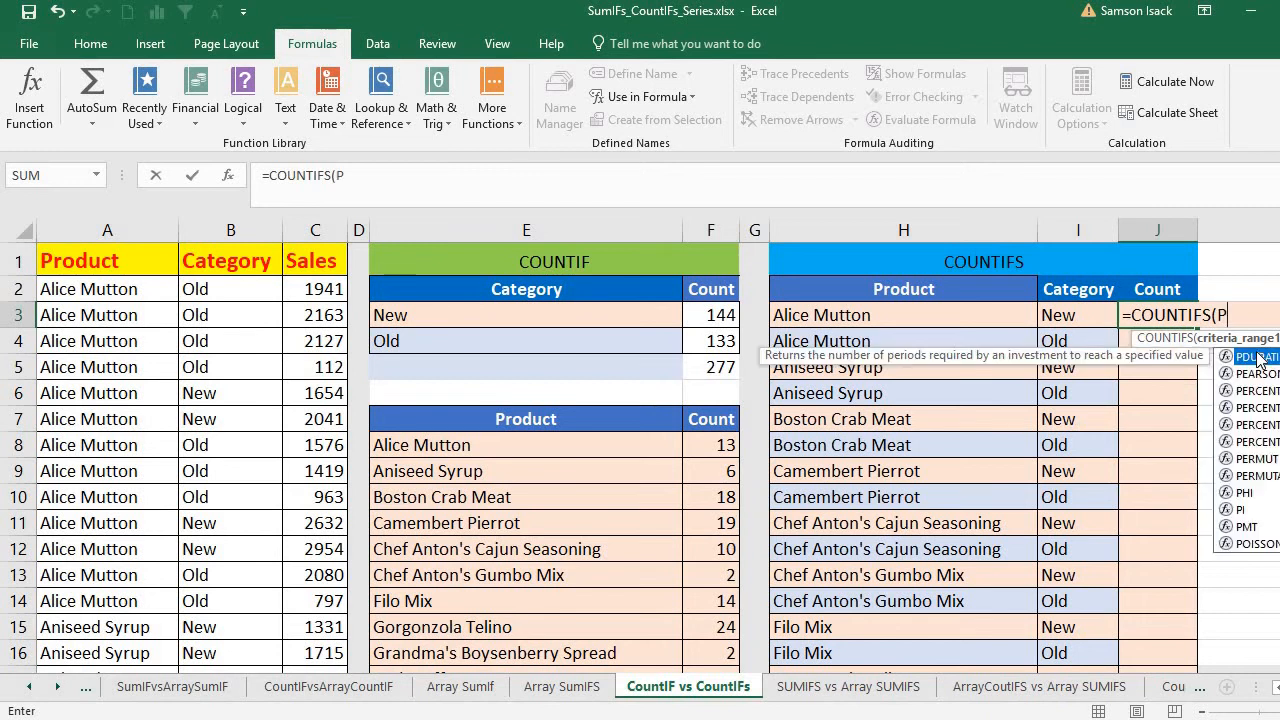
type("RO")
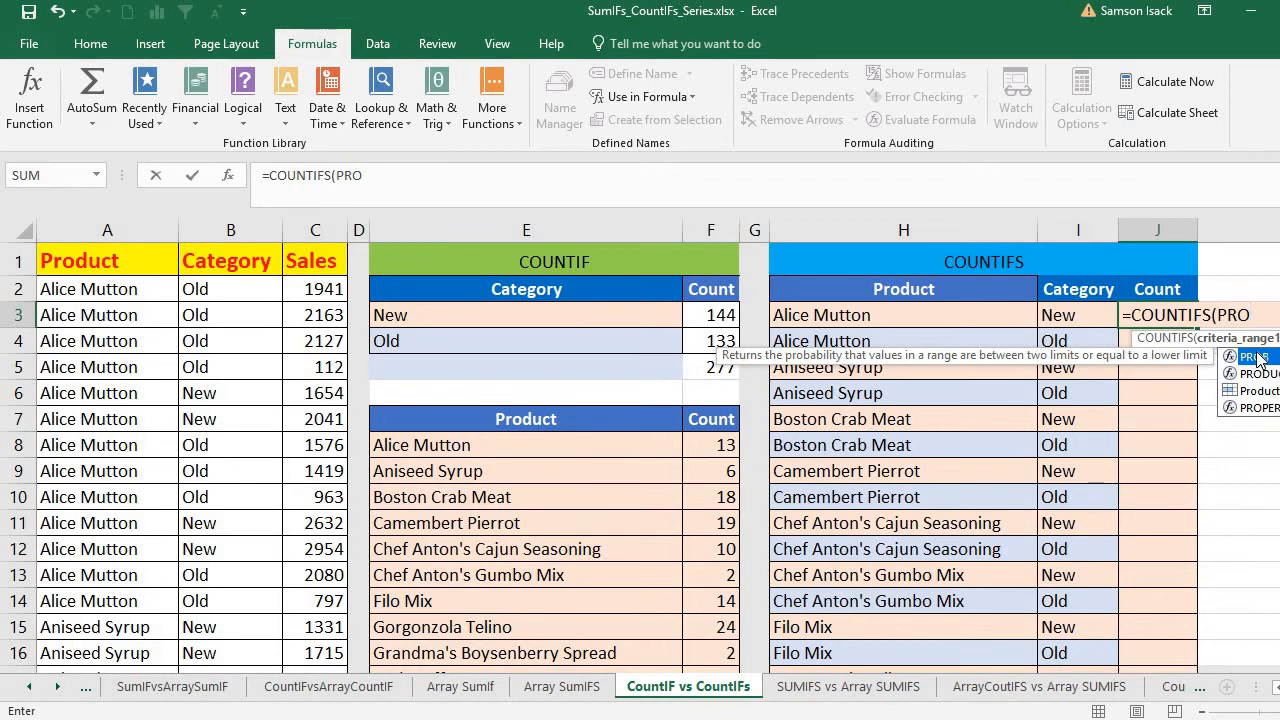
scroll(640, 458, "right", 1)
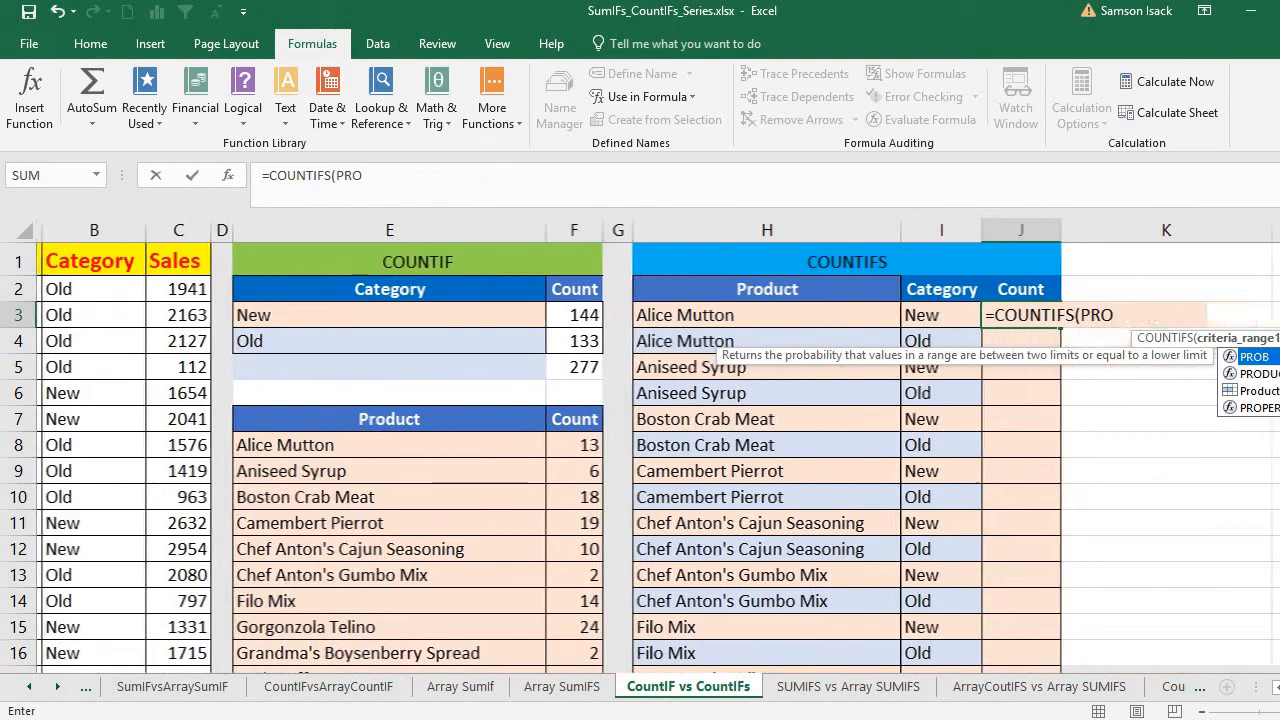
left_click(1124, 312)
type("d")
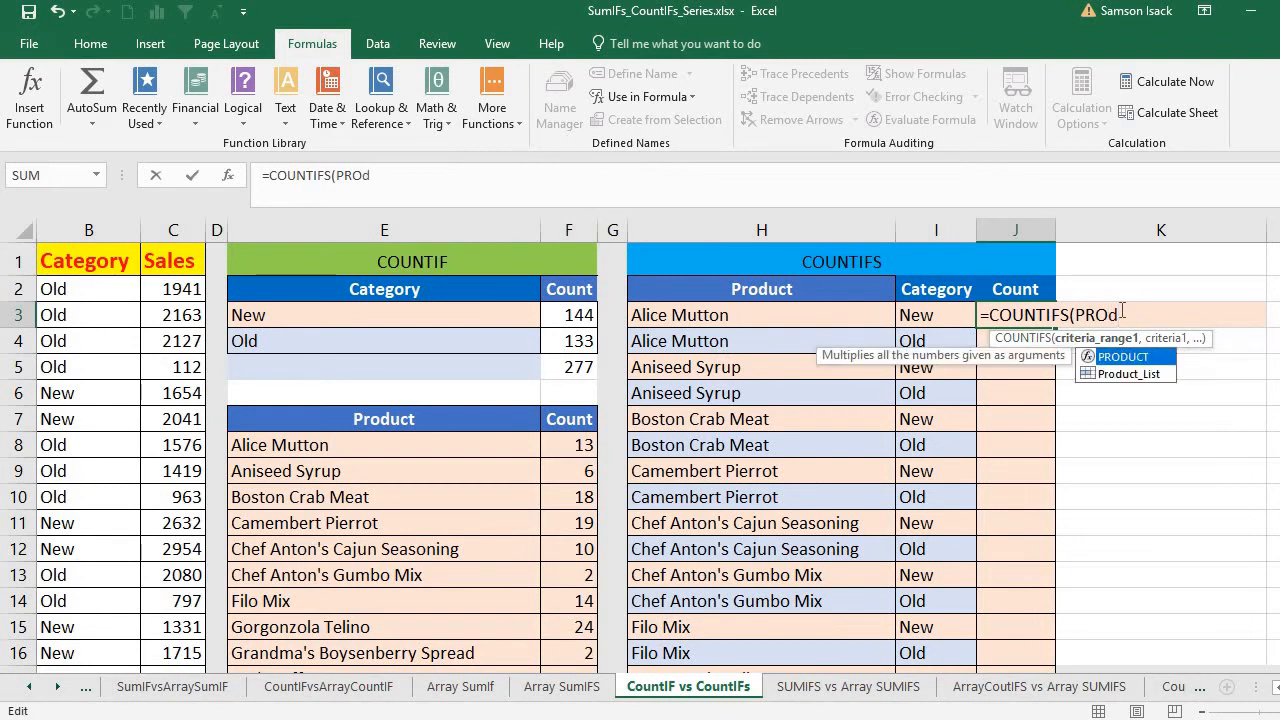
double_click(1153, 371)
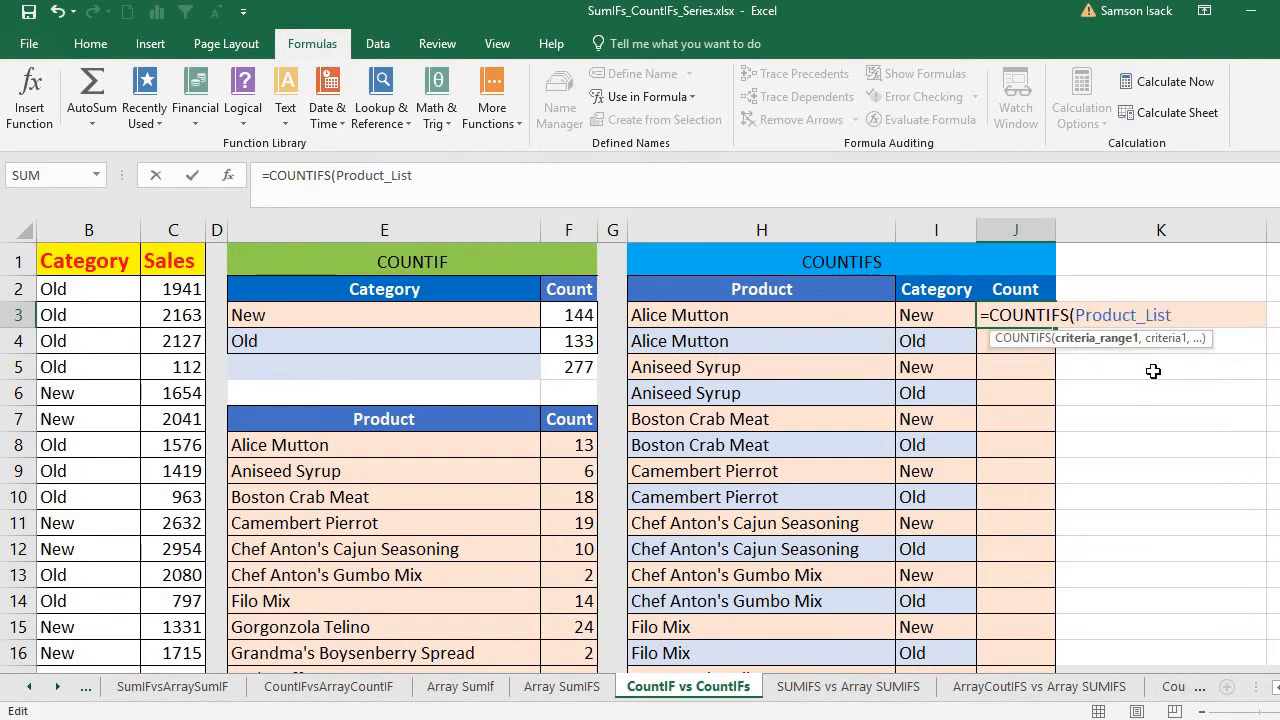
type(",")
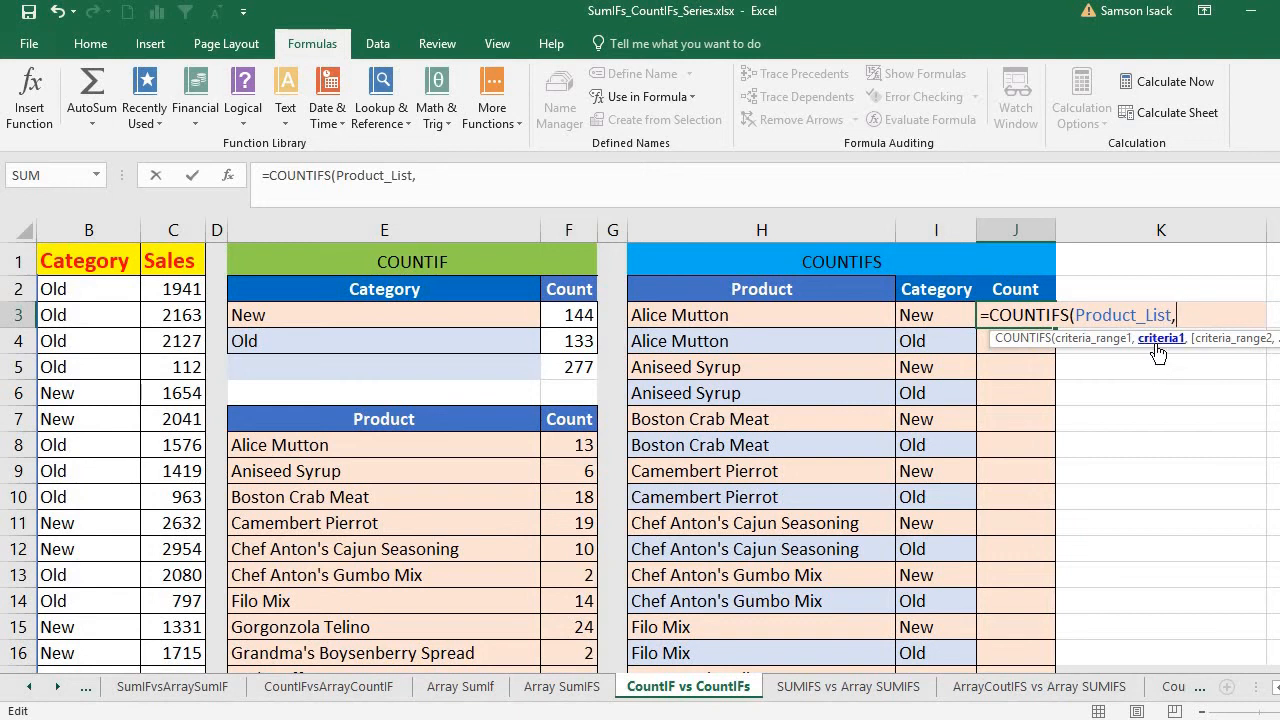
left_click(757, 316)
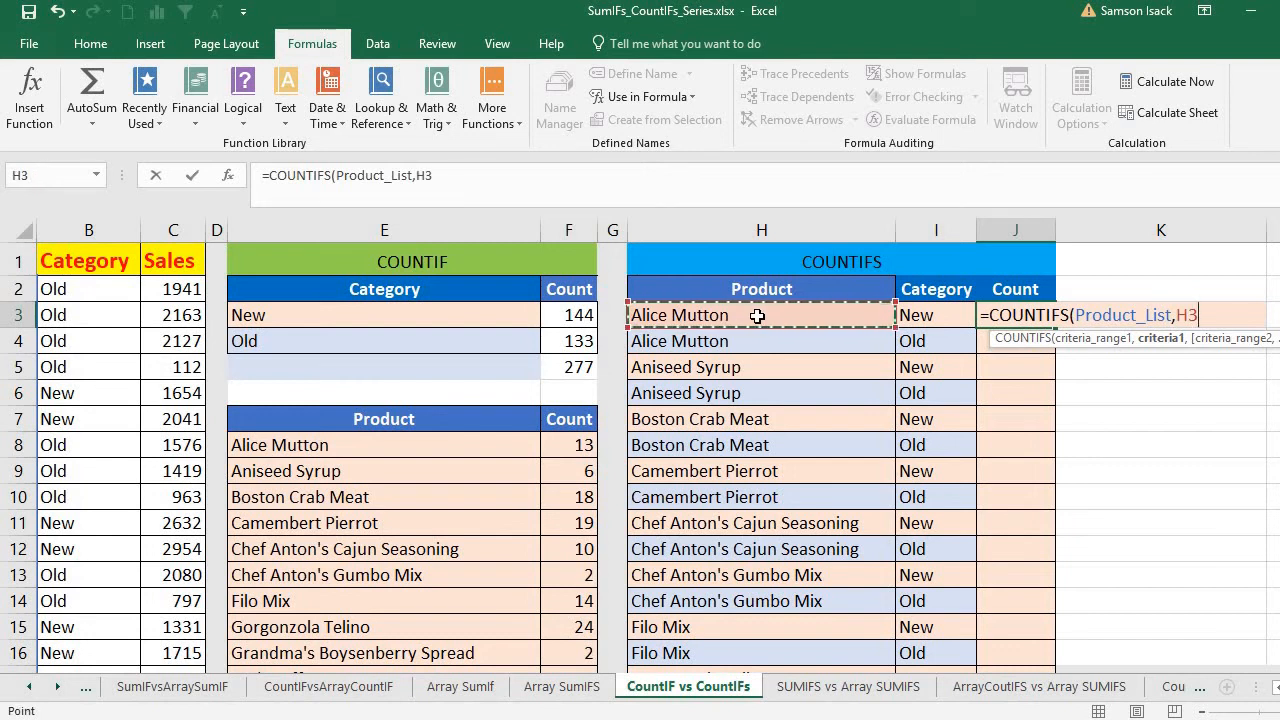
type(",")
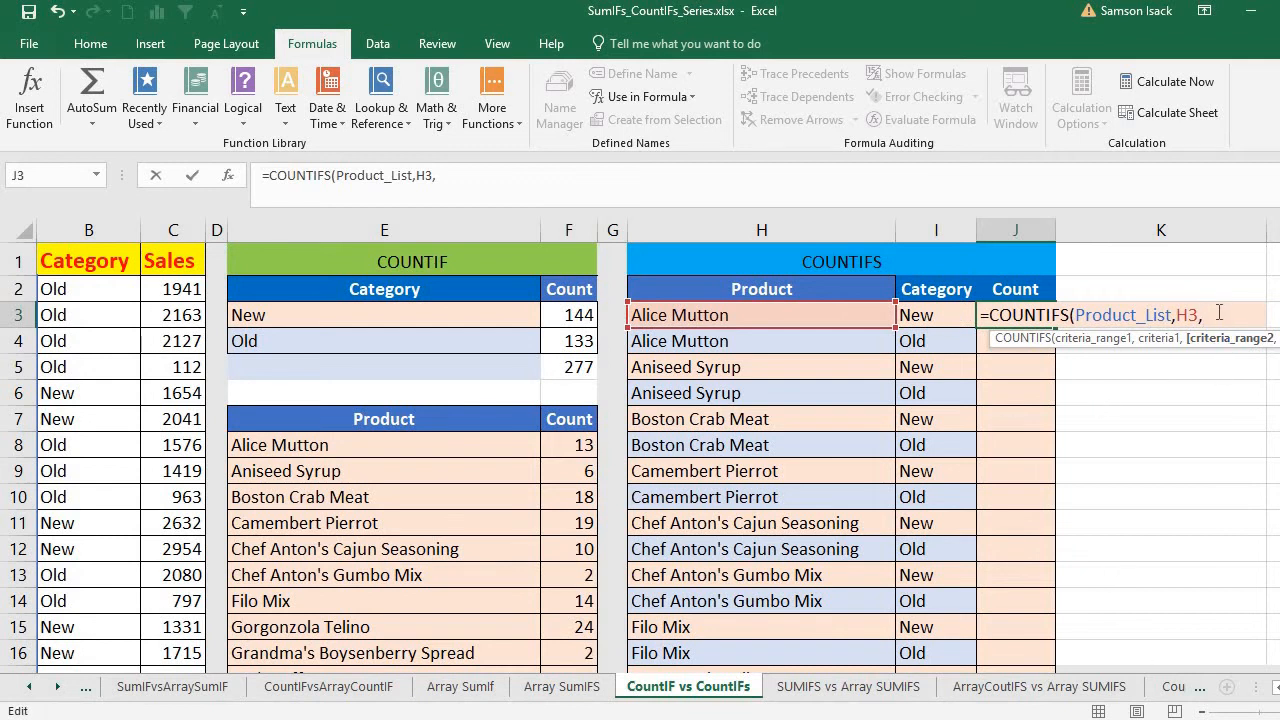
left_click(1277, 688)
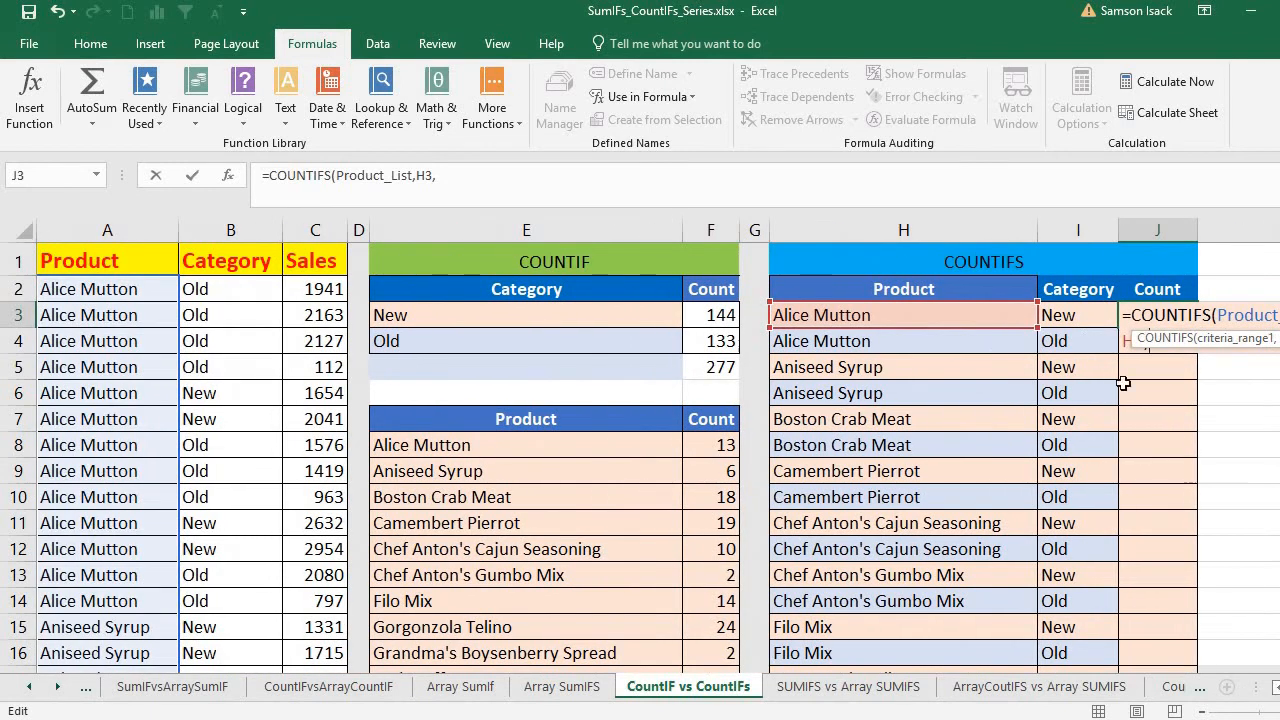
left_click(532, 231)
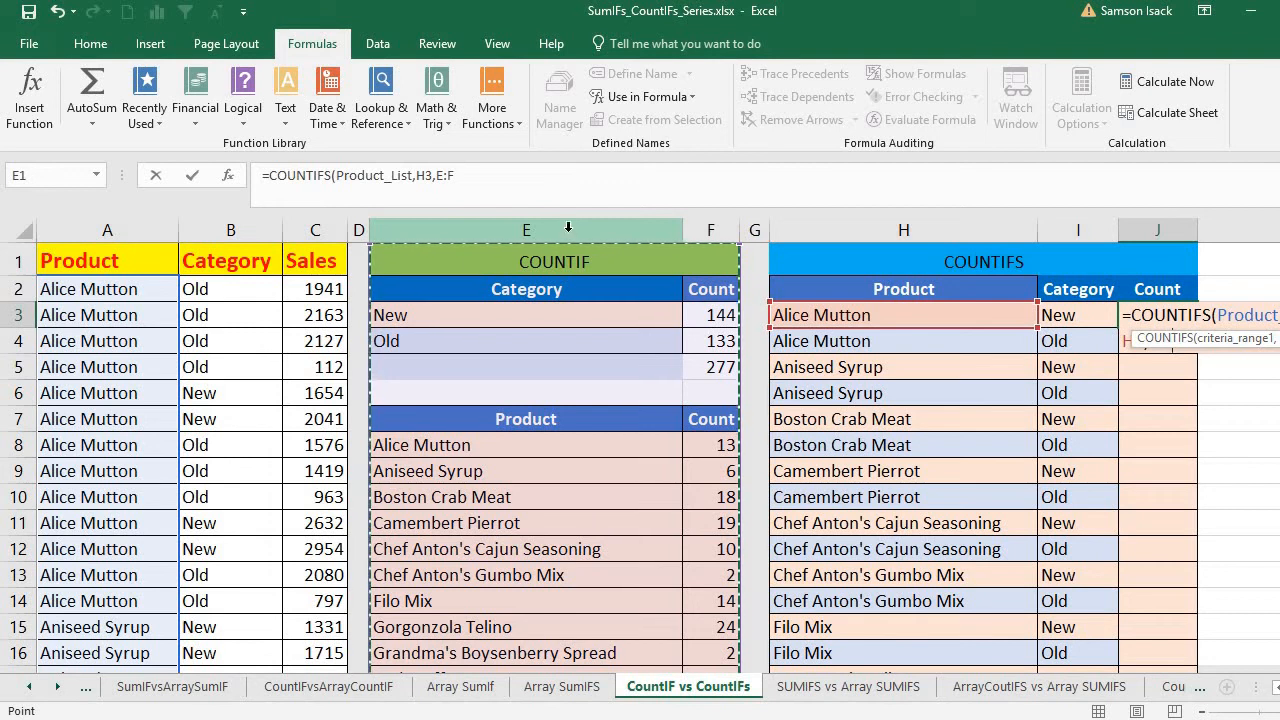
key("BackSpace")
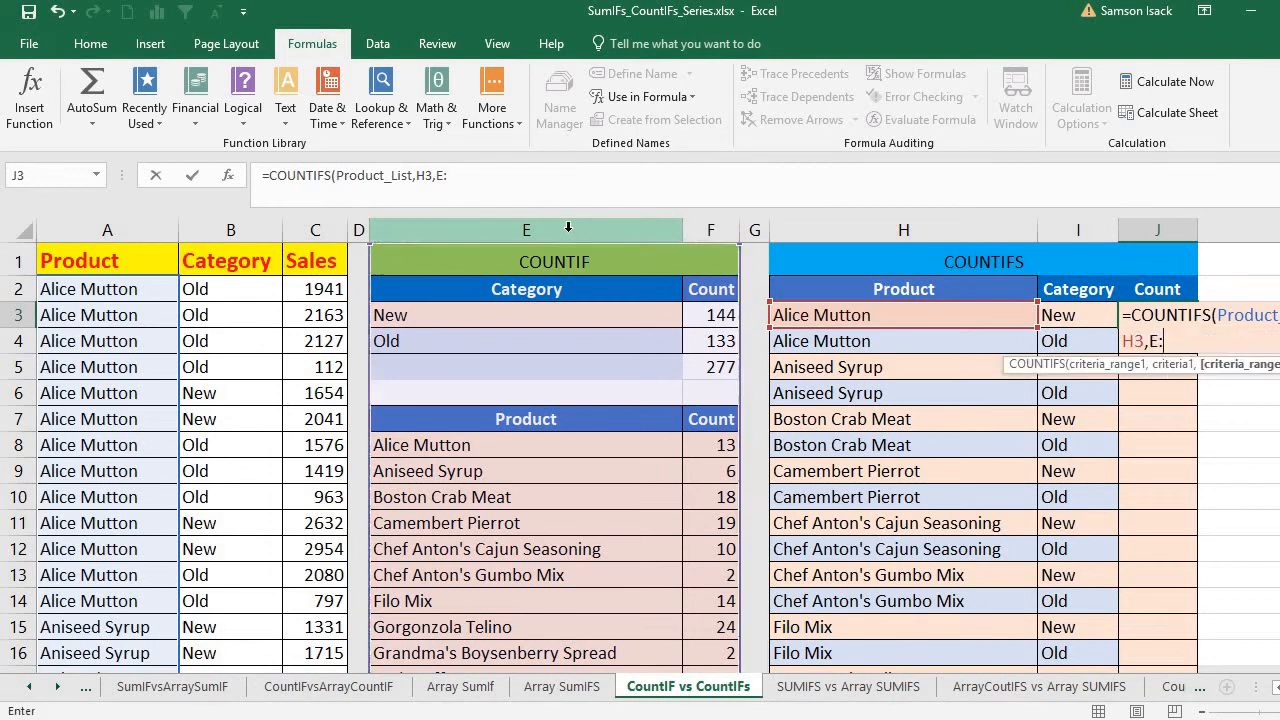
key("BackSpace")
key("BackSpace")
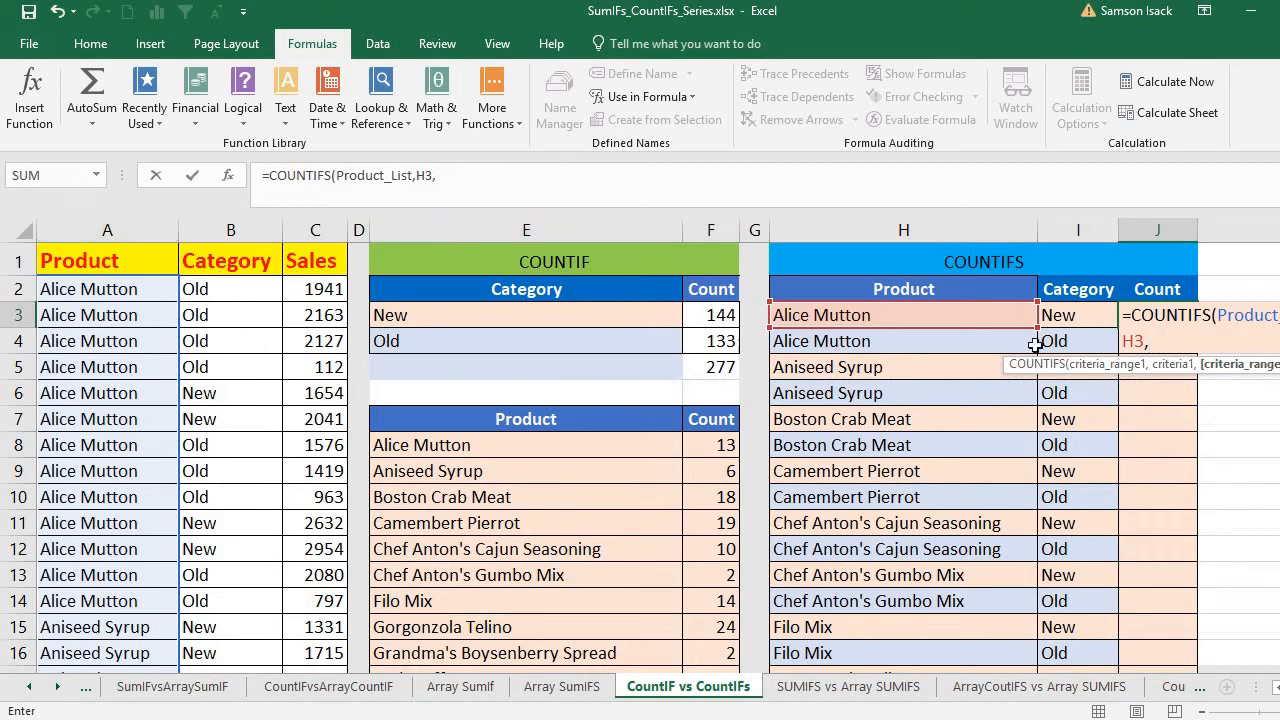
Step: Add Category_List as the second criteria range of the COUNTIFS formula and I3 as its criterion
left_click(1174, 343)
type("Cate")
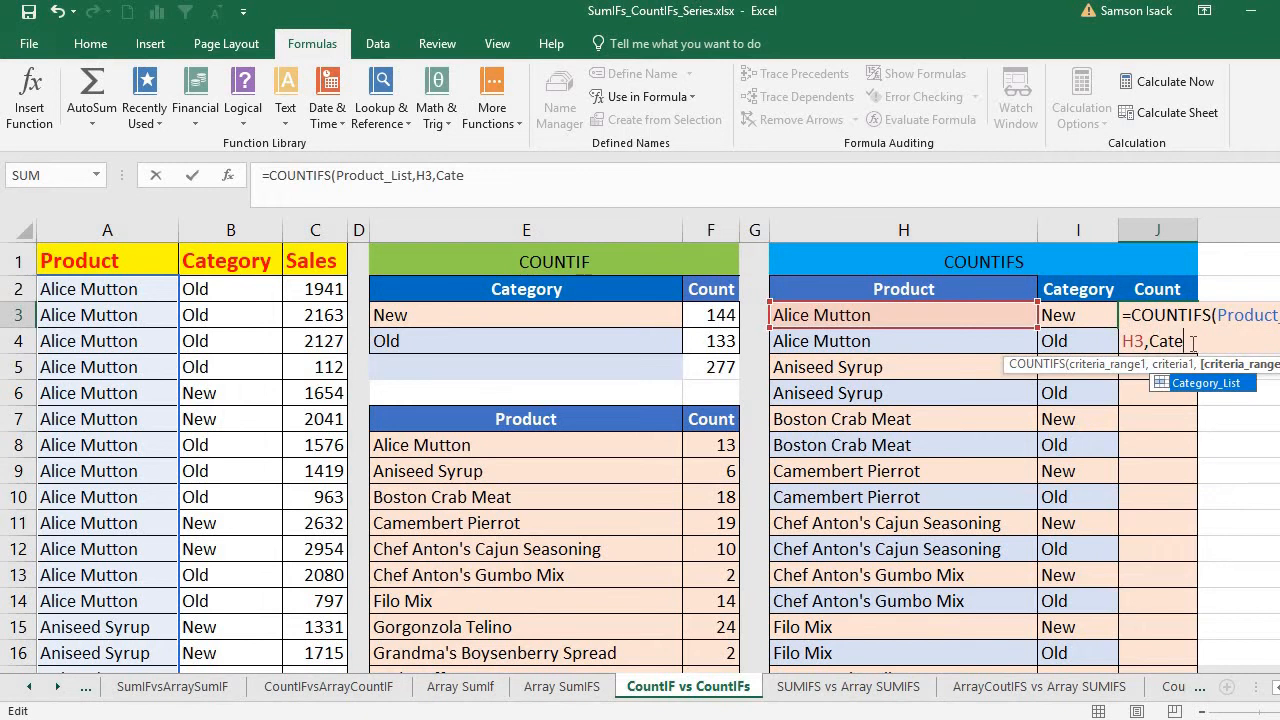
double_click(1208, 383)
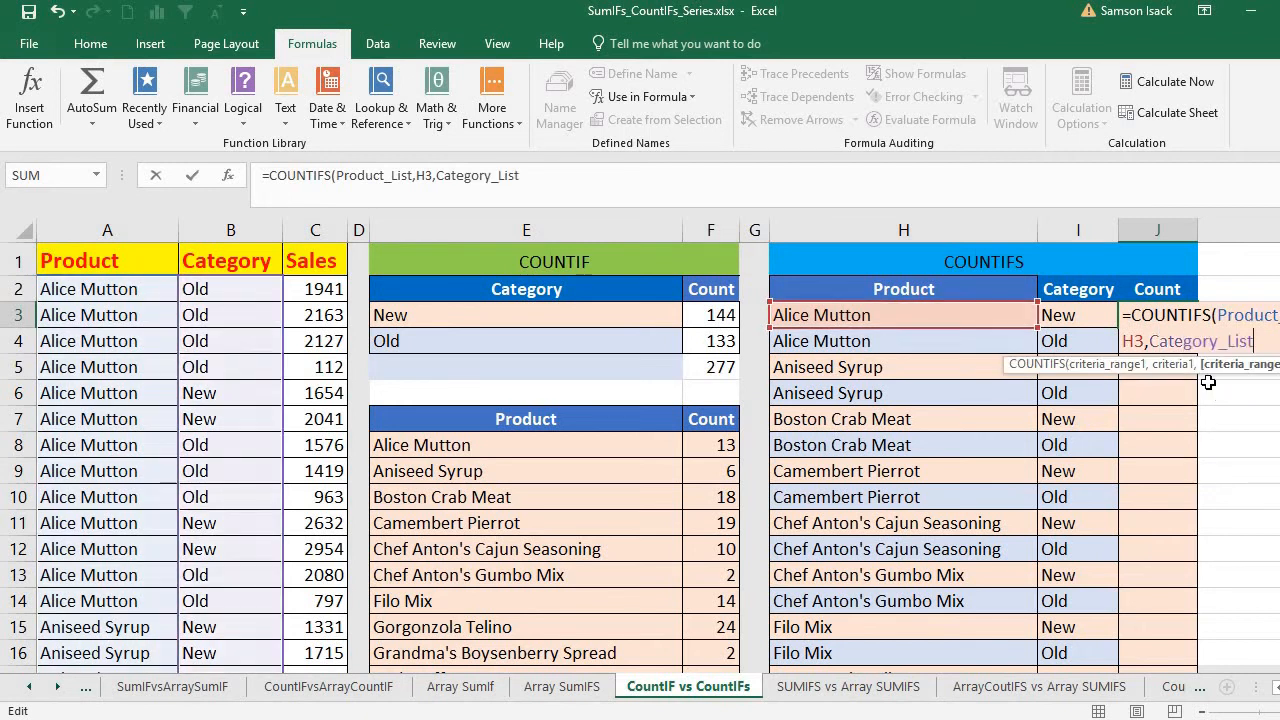
type(",")
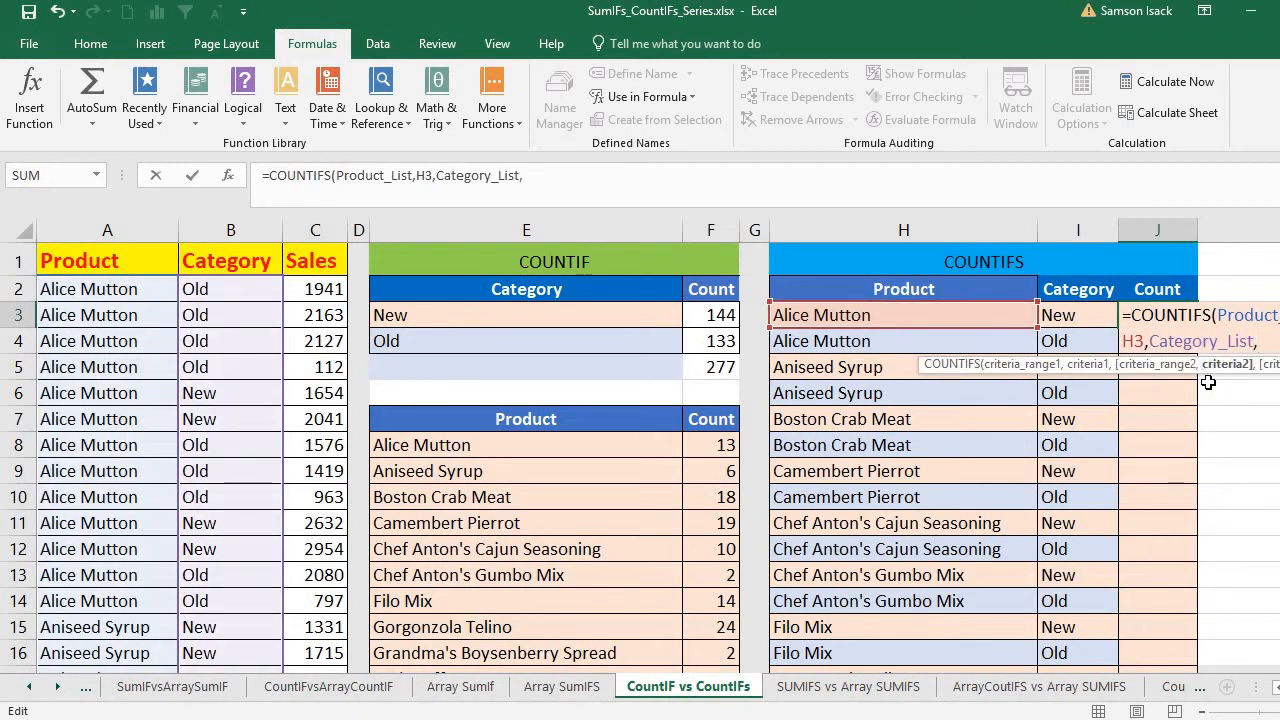
scroll(1011, 423, "right", 1)
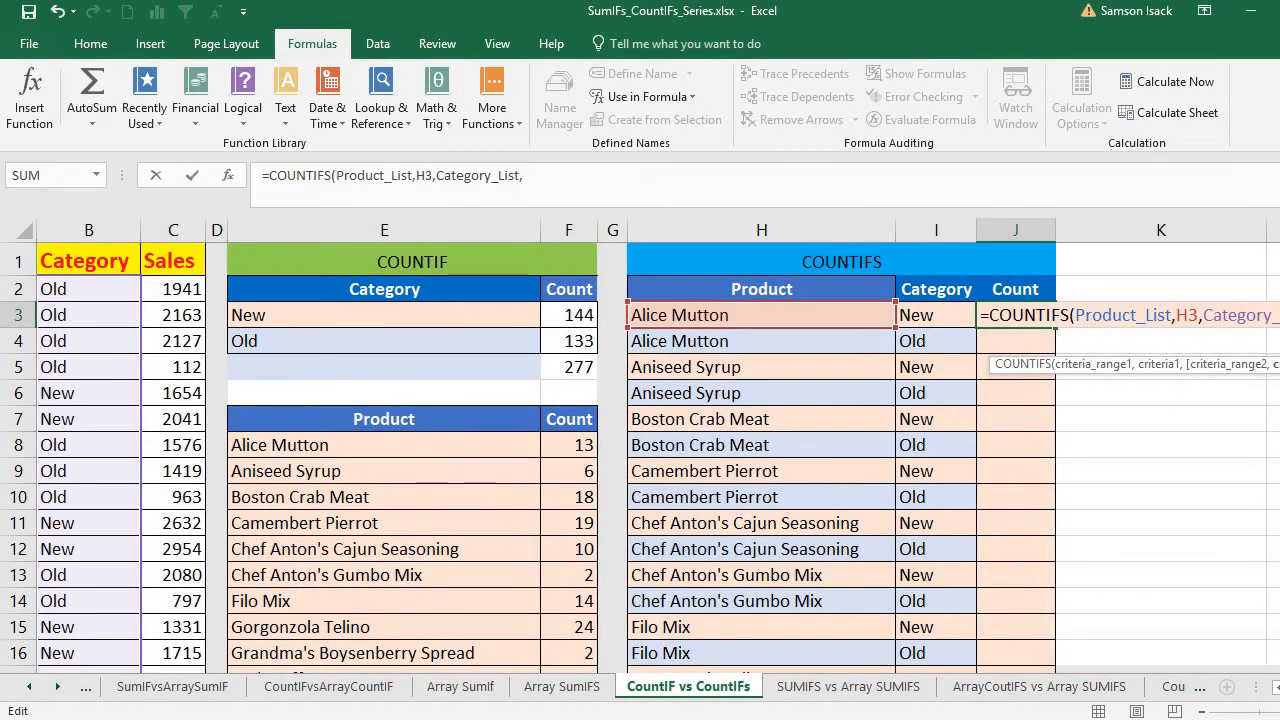
scroll(822, 318, "right", 1)
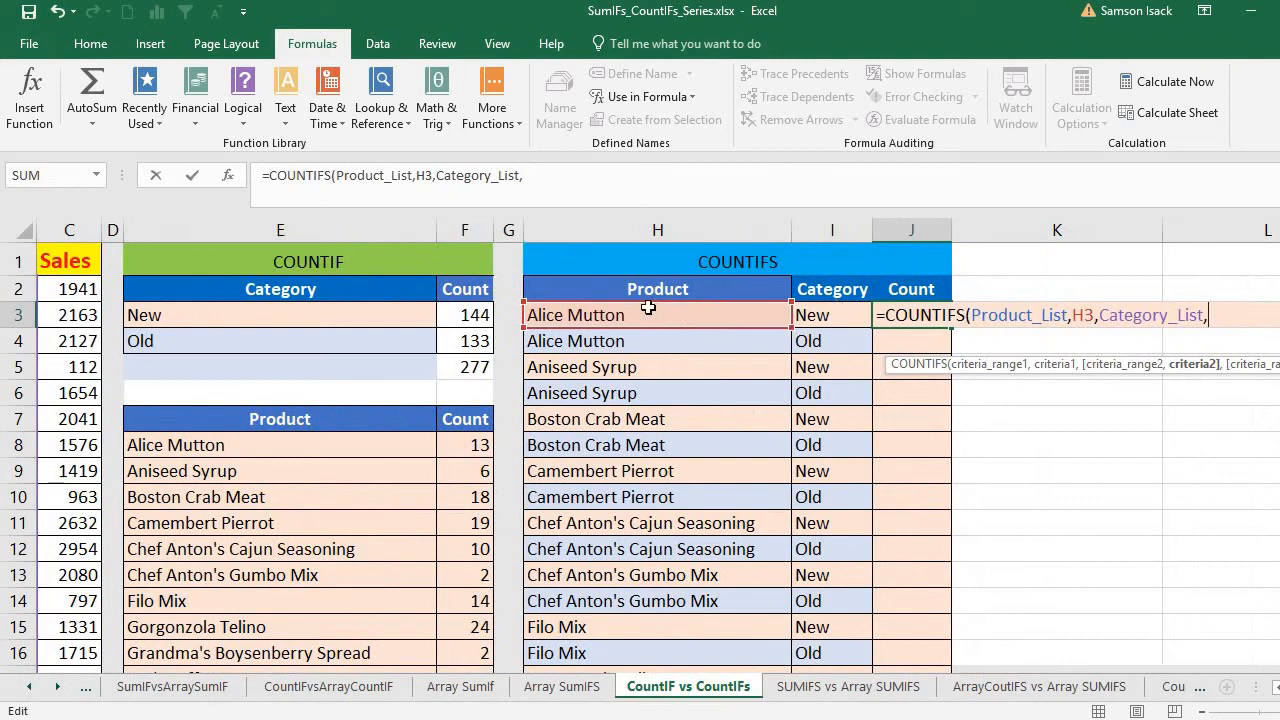
left_click(853, 318)
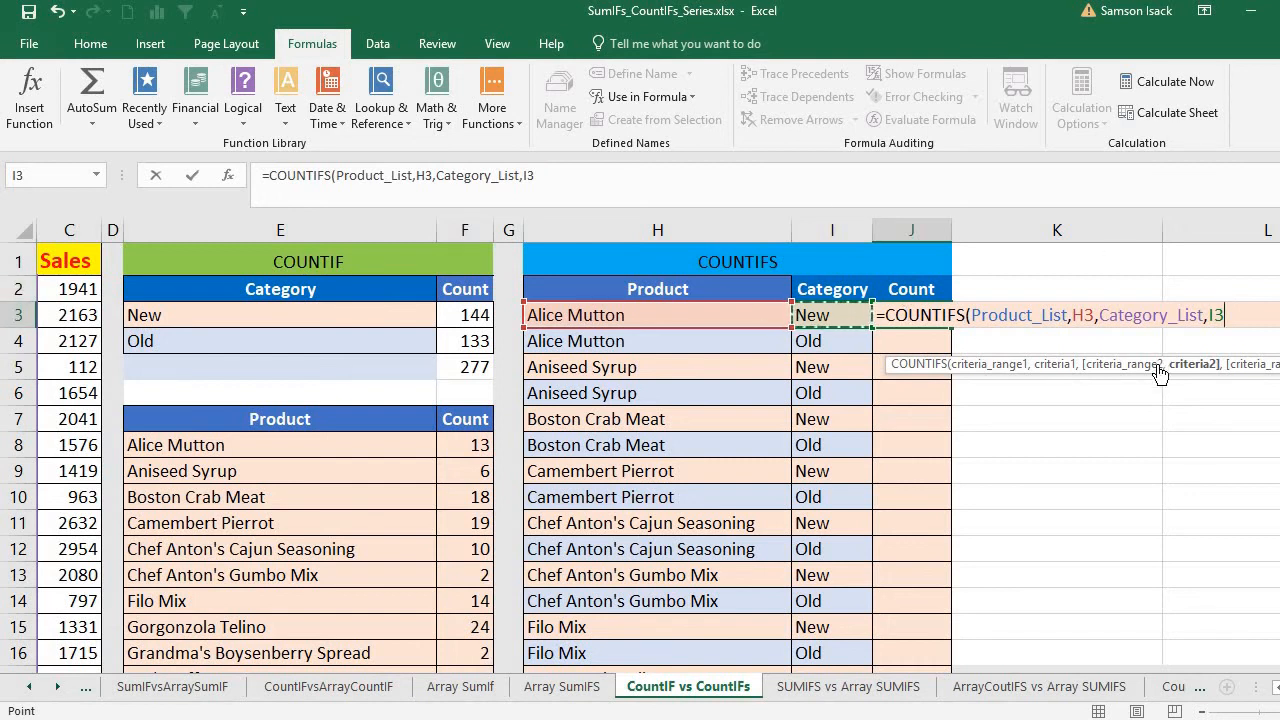
Step: Review the product and category argument pairs and complete the J3 formula as =COUNTIFS(Product_List,H3,Category_List,I3)
mouse_move(1090, 315)
left_mouse_down()
mouse_move(960, 317)
mouse_move(1097, 318)
left_mouse_up()
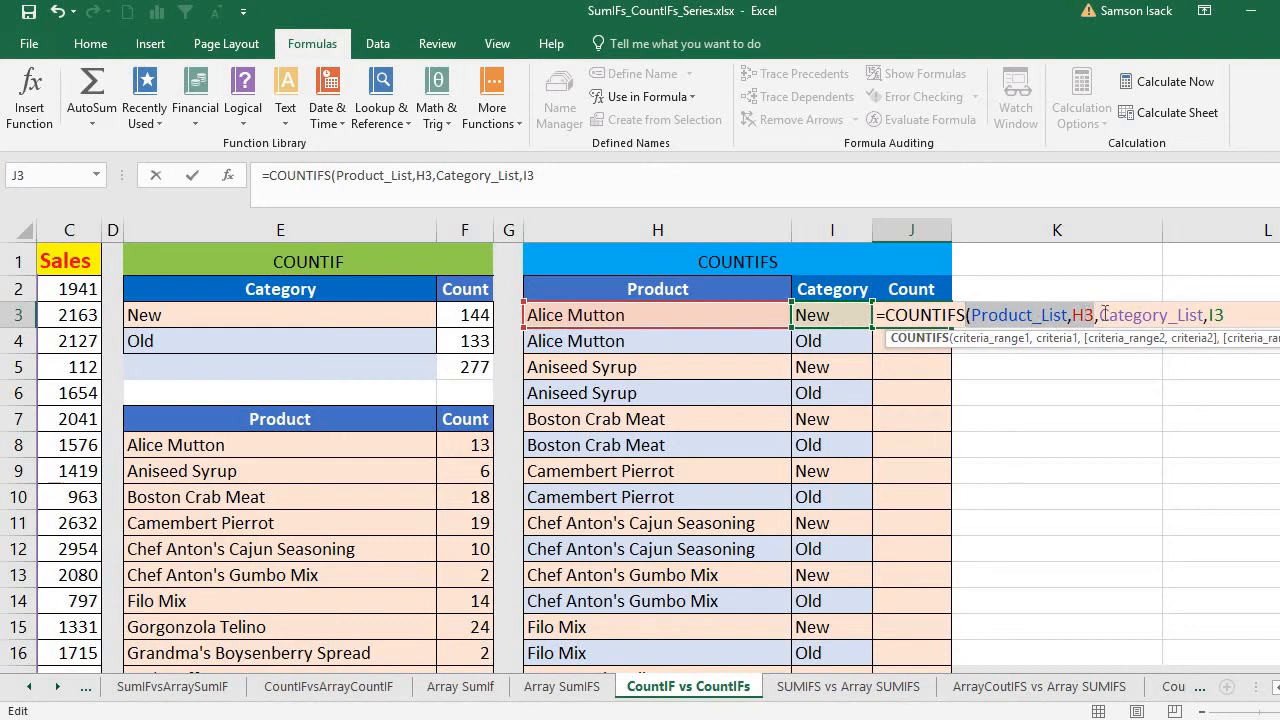
left_click_drag(1100, 315, 1226, 315)
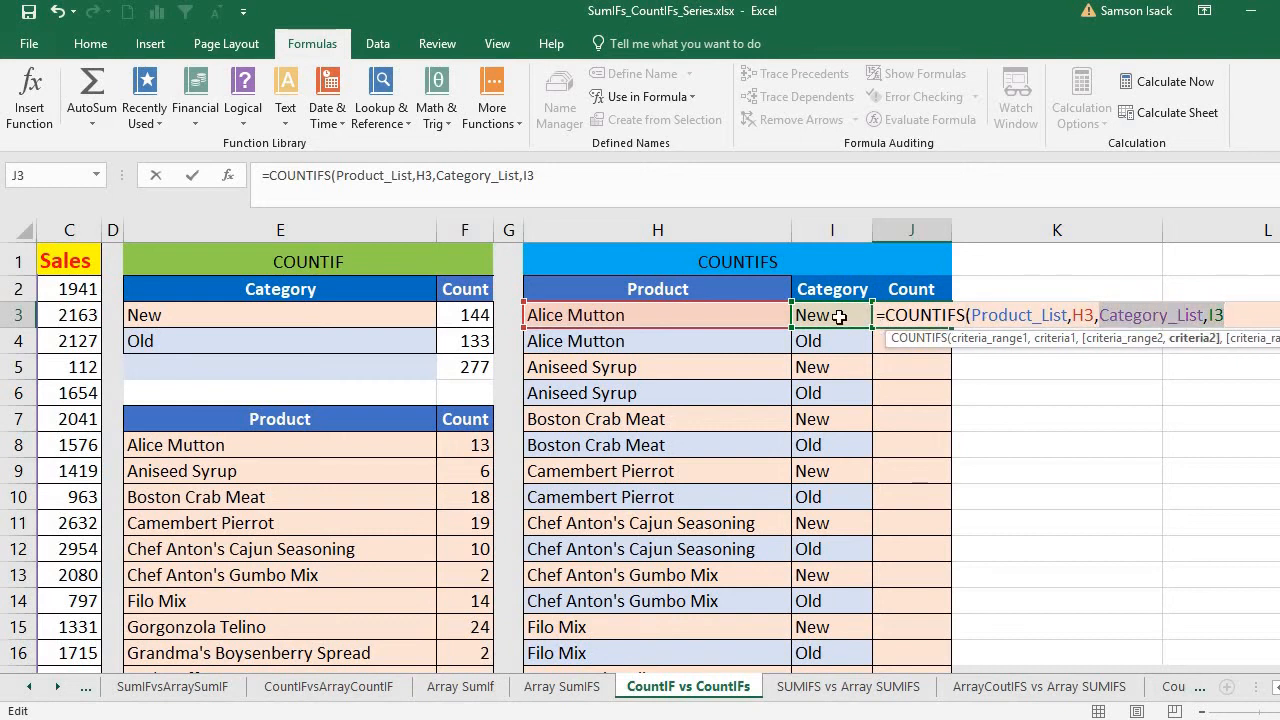
left_click(1220, 314)
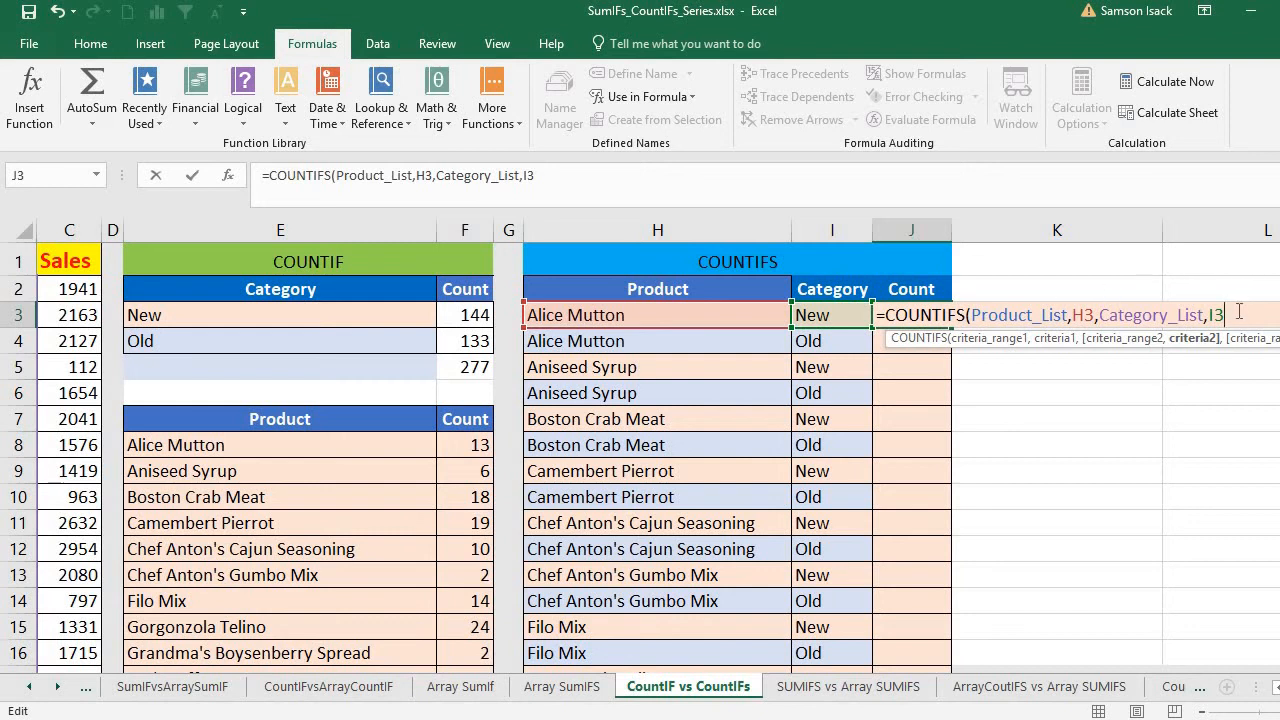
type(")")
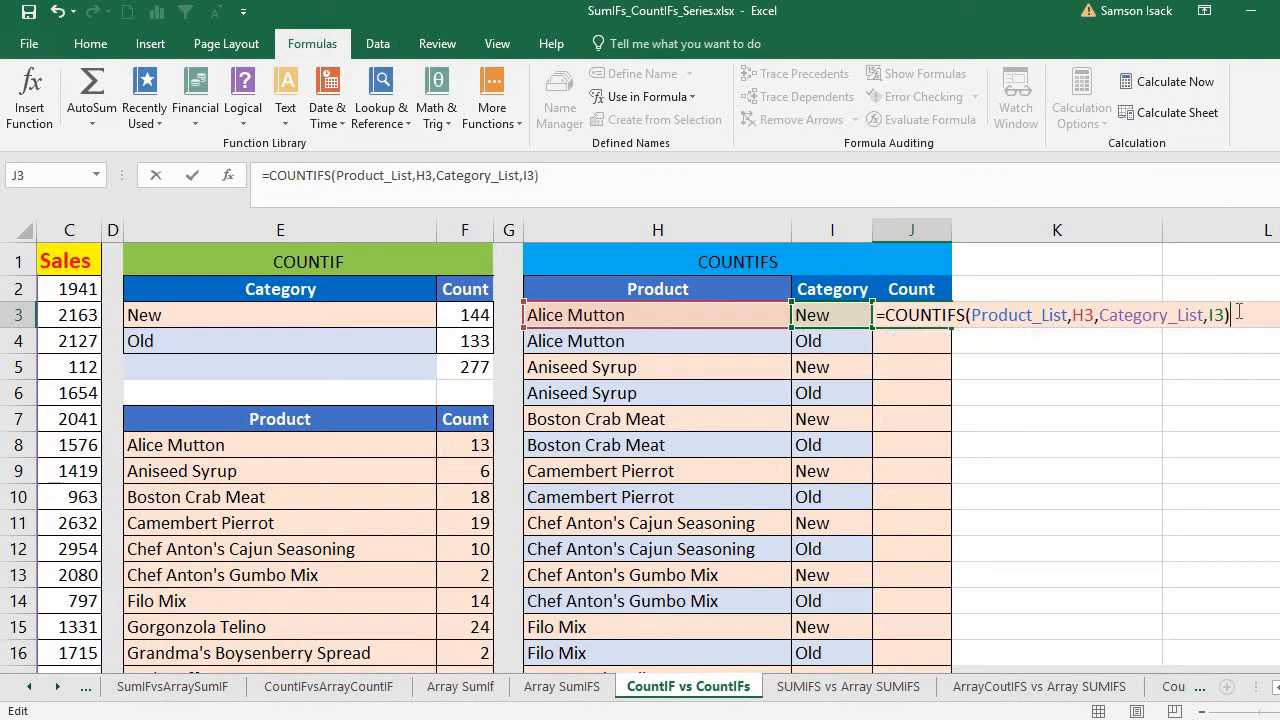
key("Return")
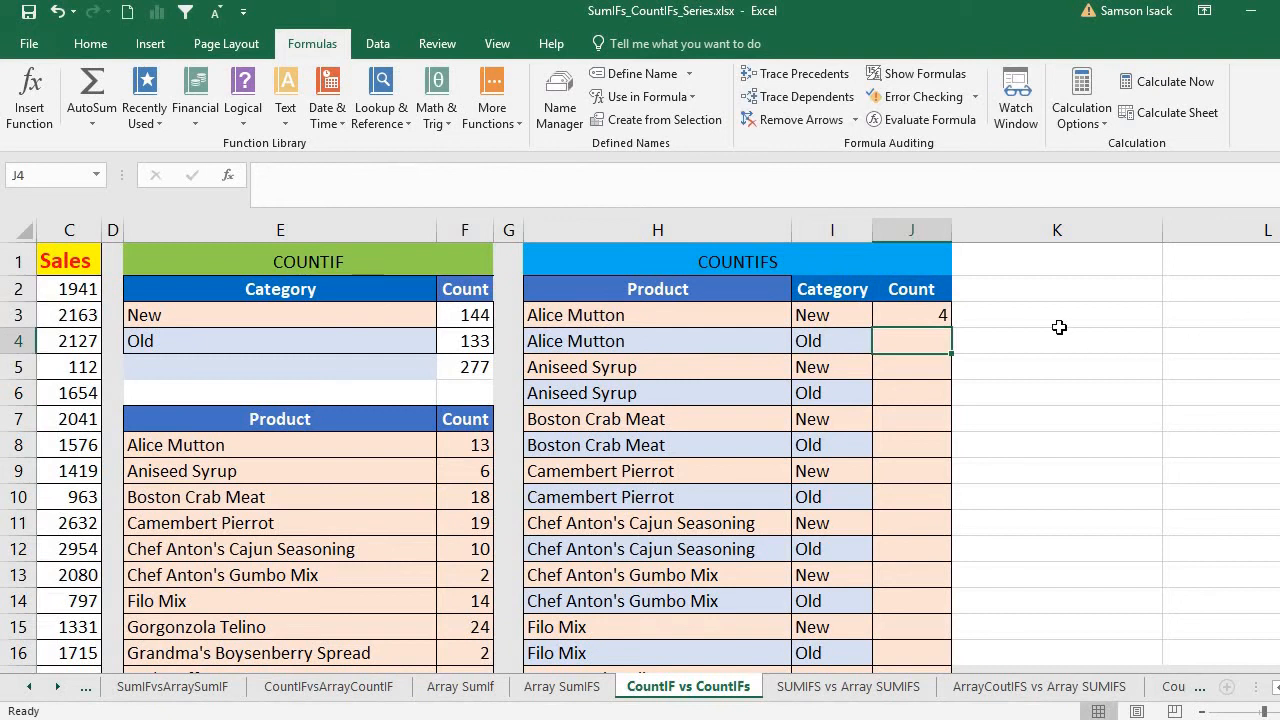
Step: Check the COUNTIFS result in J3 against the source rows for Alice Mutton in the New category, A6:B7 and A11:B12
left_click(920, 316)
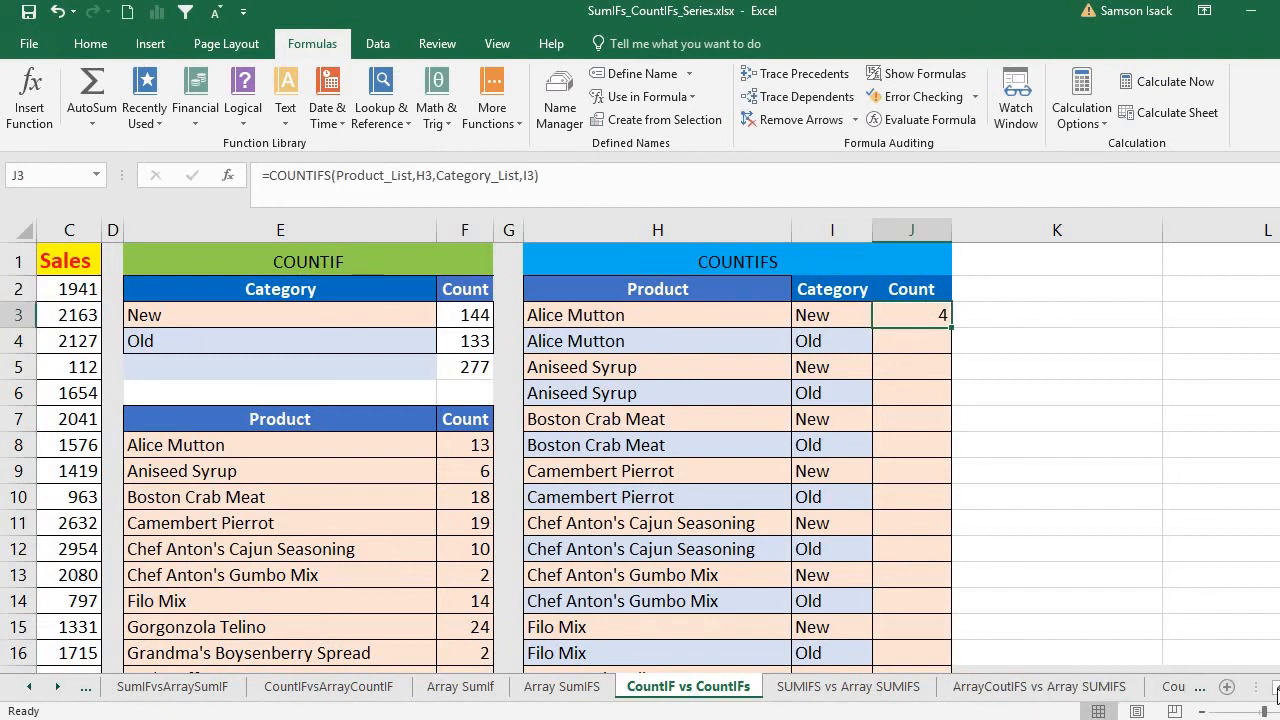
scroll(1276, 689, "left", 2)
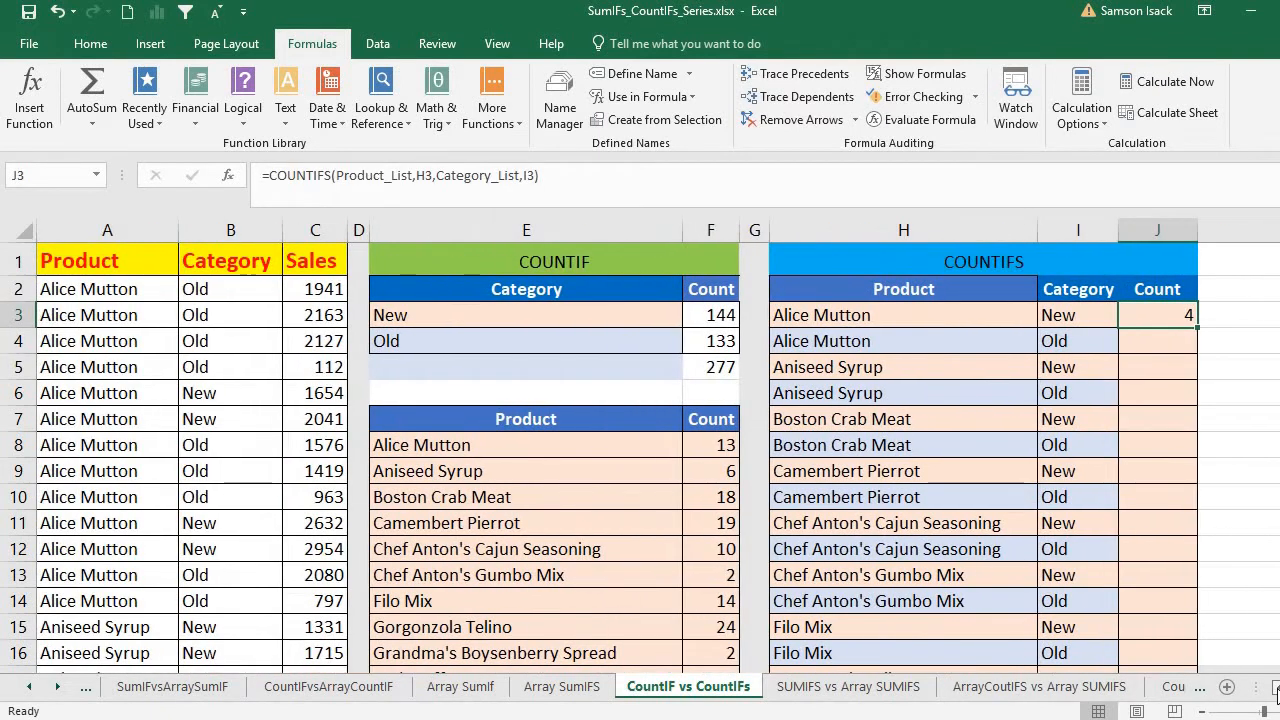
left_click(903, 316)
left_click(1057, 316)
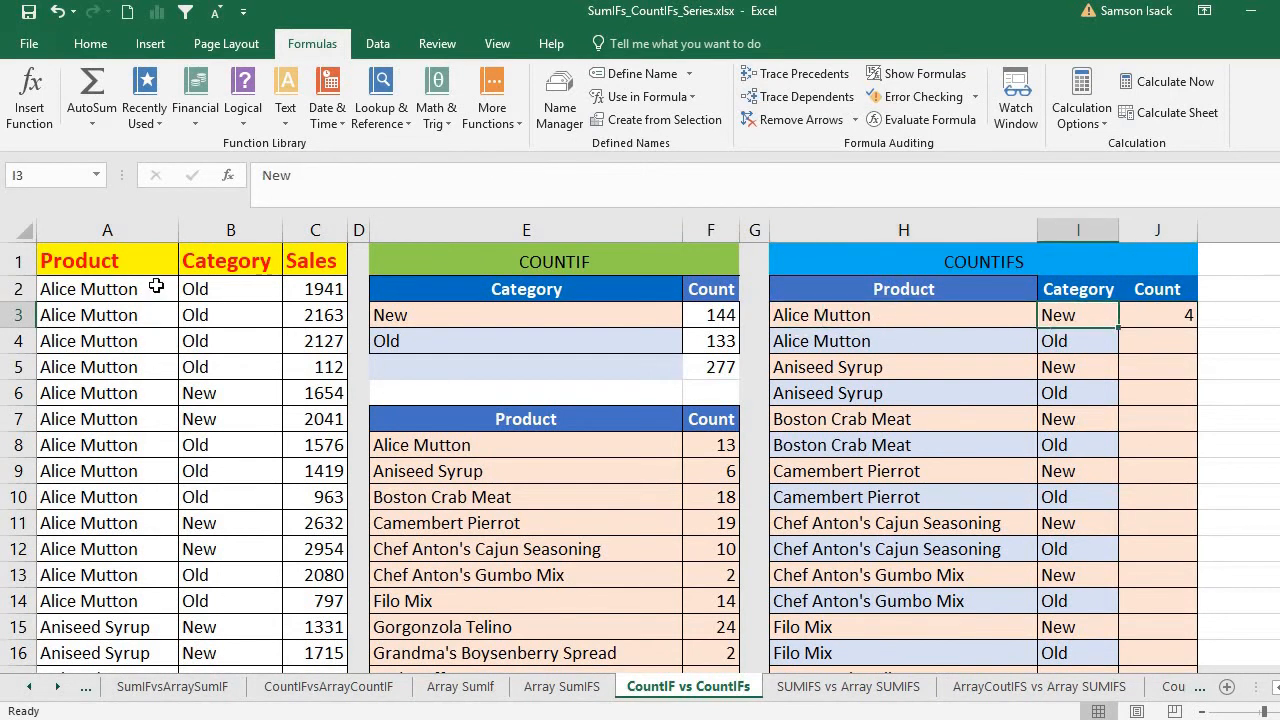
left_click(152, 290)
left_click(196, 290)
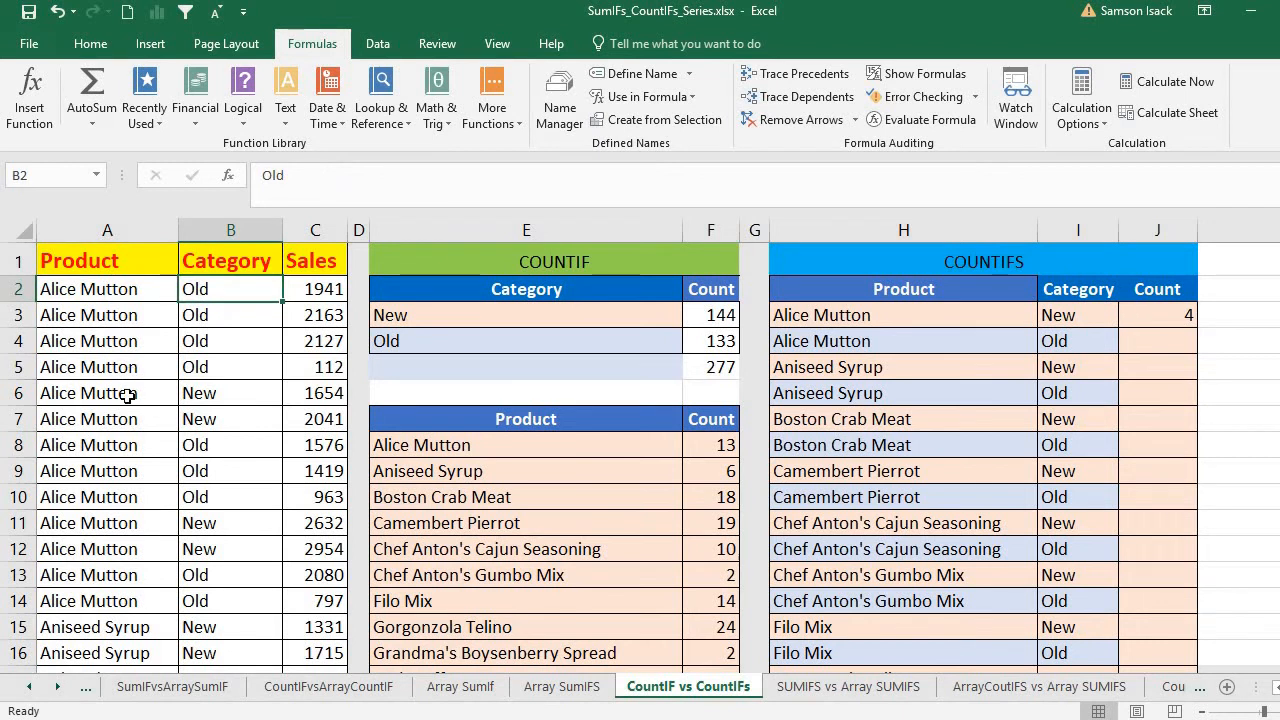
left_click_drag(131, 393, 215, 422)
left_click(160, 522)
left_click_drag(208, 522, 212, 546)
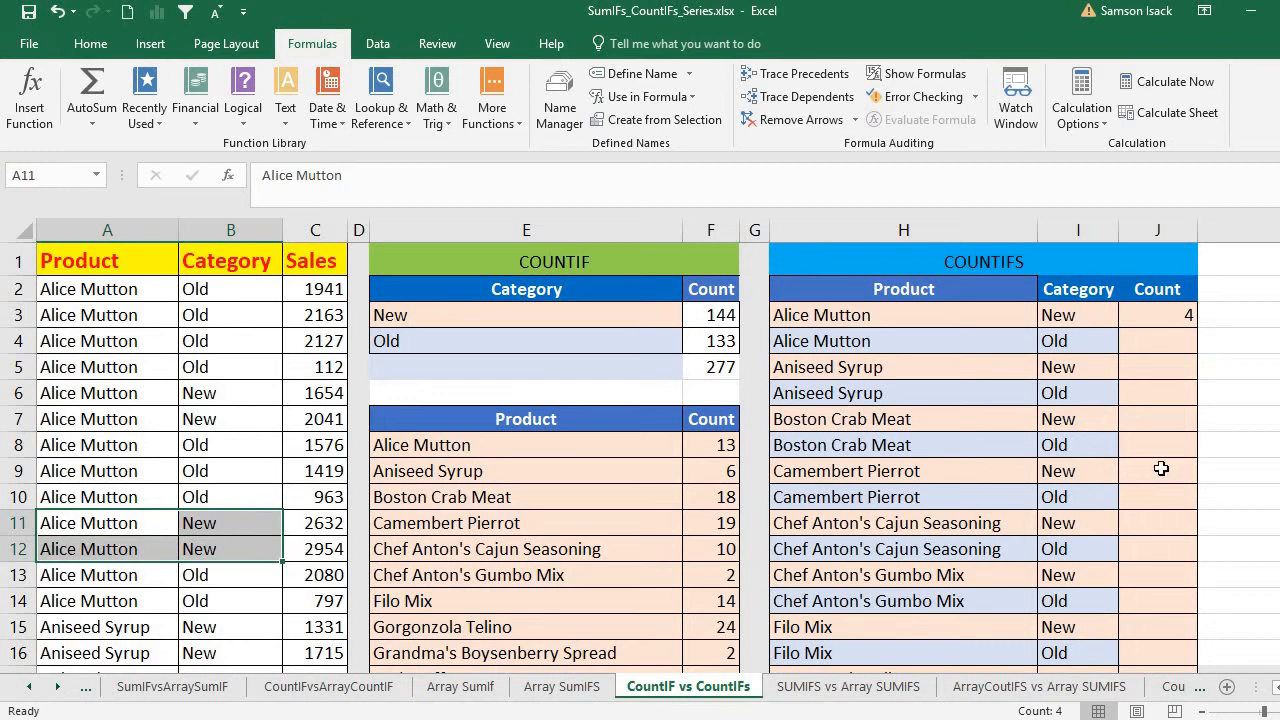
Step: Copy the COUNTIFS formula from J3 to J4 and check it against the source rows for Alice Mutton in the Old category
left_click(1186, 318)
left_click_drag(1188, 318, 1190, 342)
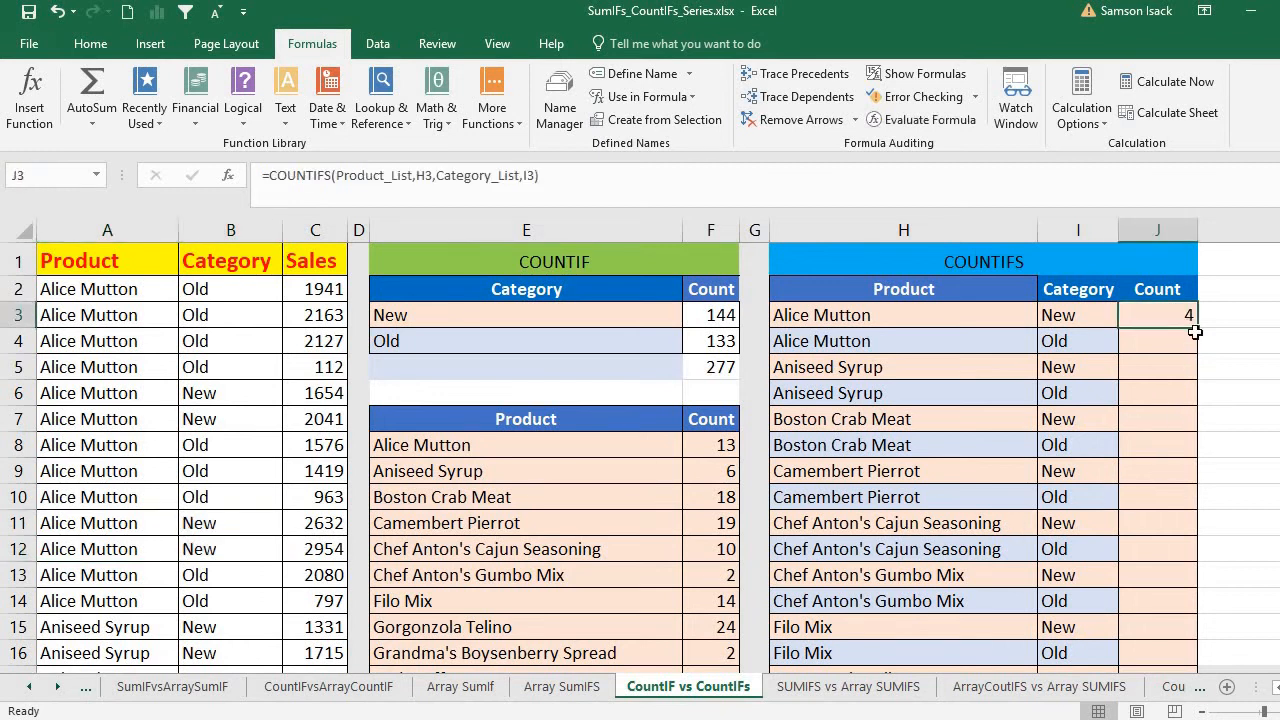
key("ctrl+Home")
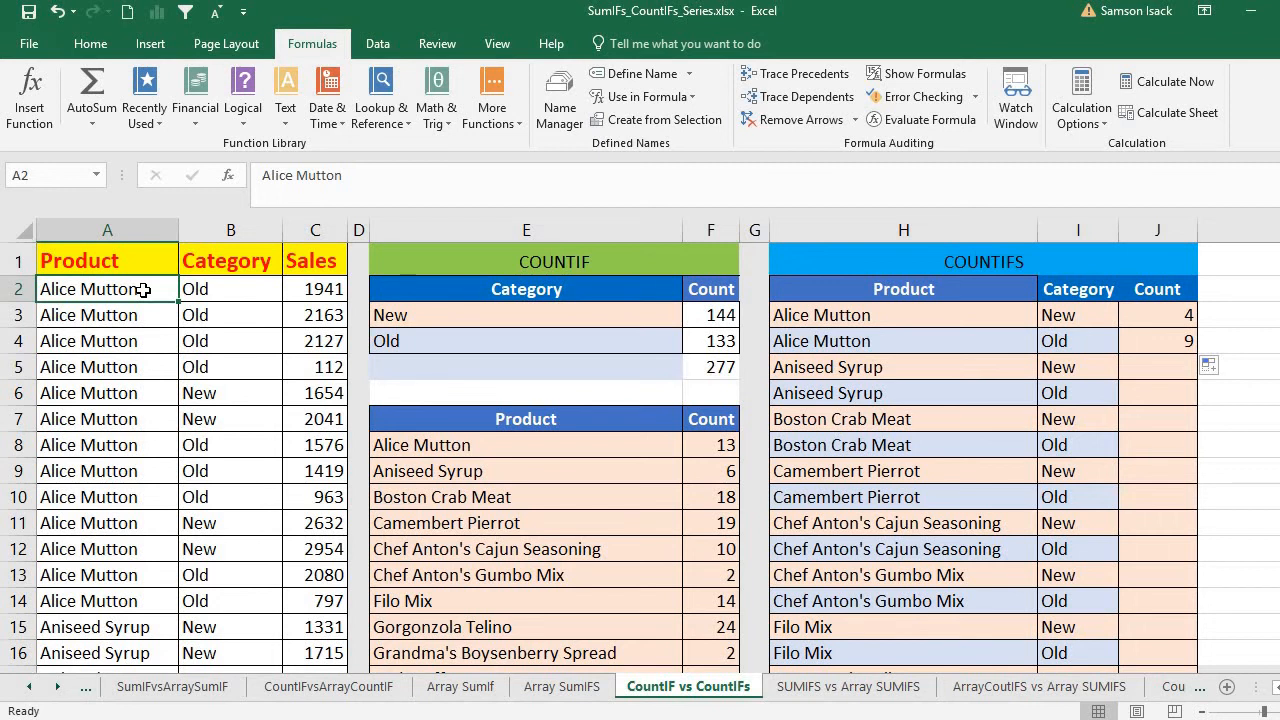
left_click_drag(152, 290, 217, 356)
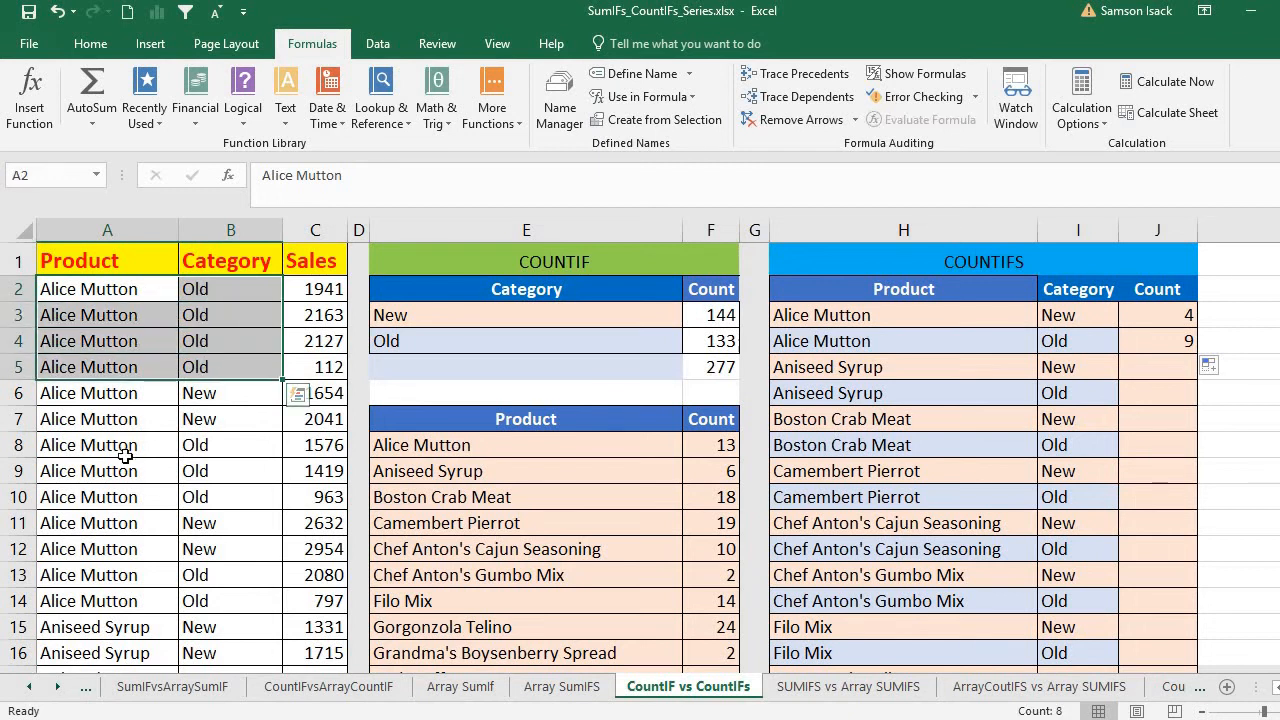
left_click_drag(132, 450, 191, 522)
left_click_drag(110, 576, 243, 605)
Step: Fill the COUNTIFS formulas in J3:J4 down the rest of the Count column beside the product and category list
left_click(1160, 340)
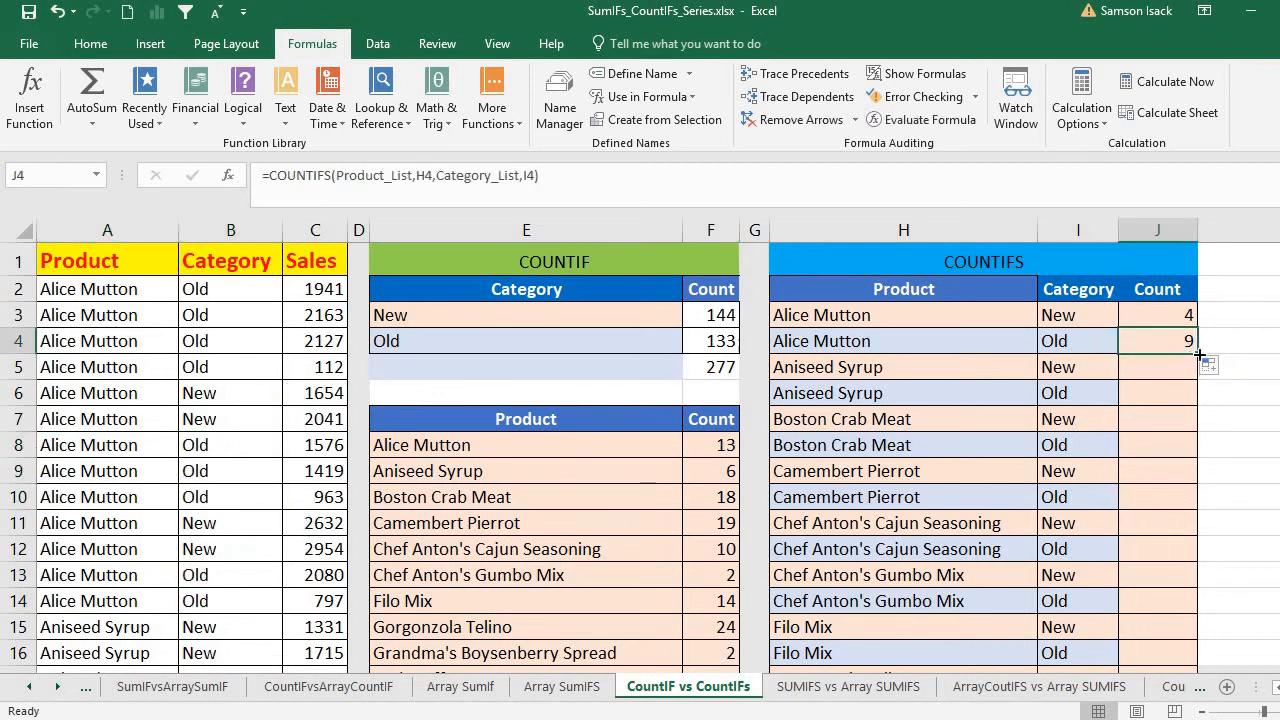
left_click_drag(1186, 316, 1192, 346)
double_click(1199, 356)
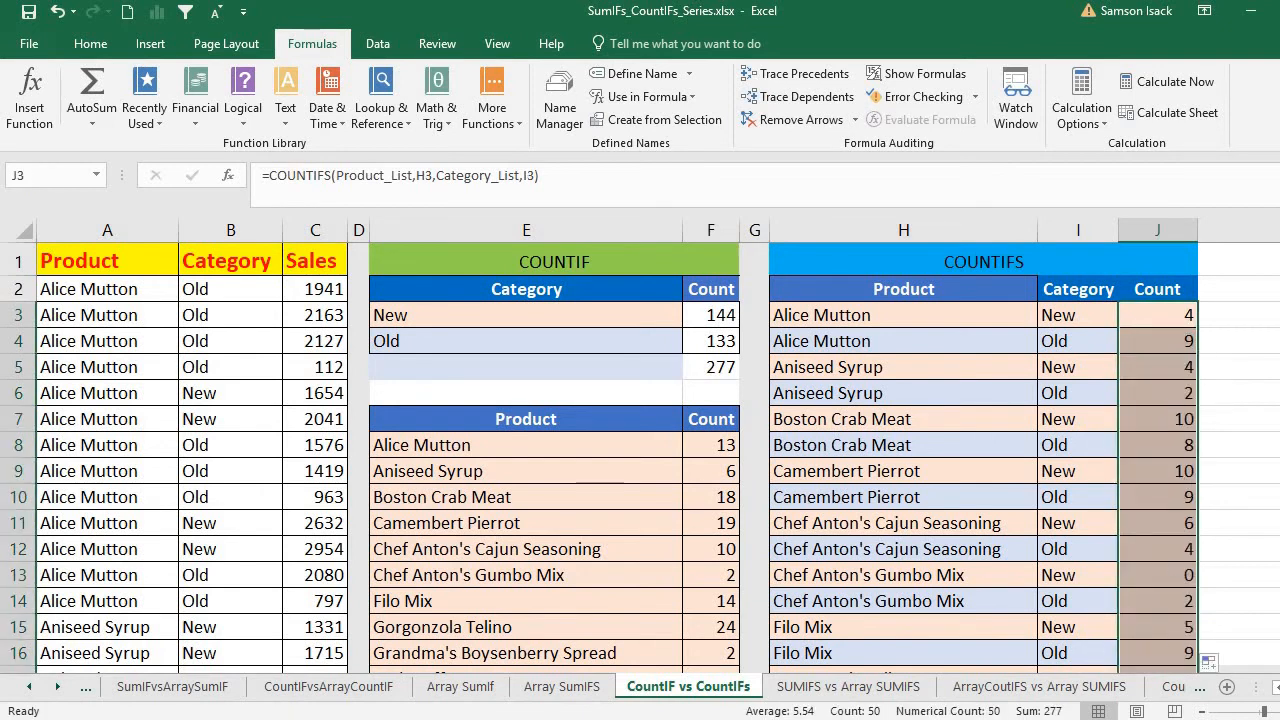
mouse_move(1279, 236)
left_mouse_down()
mouse_move(1279, 247)
mouse_move(1279, 236)
left_mouse_up()
Step: Review the product, category and count cells for Alice Mutton and Boston Crab Meat in the COUNTIFS table and compare with the COUNTIF section
left_click(886, 316)
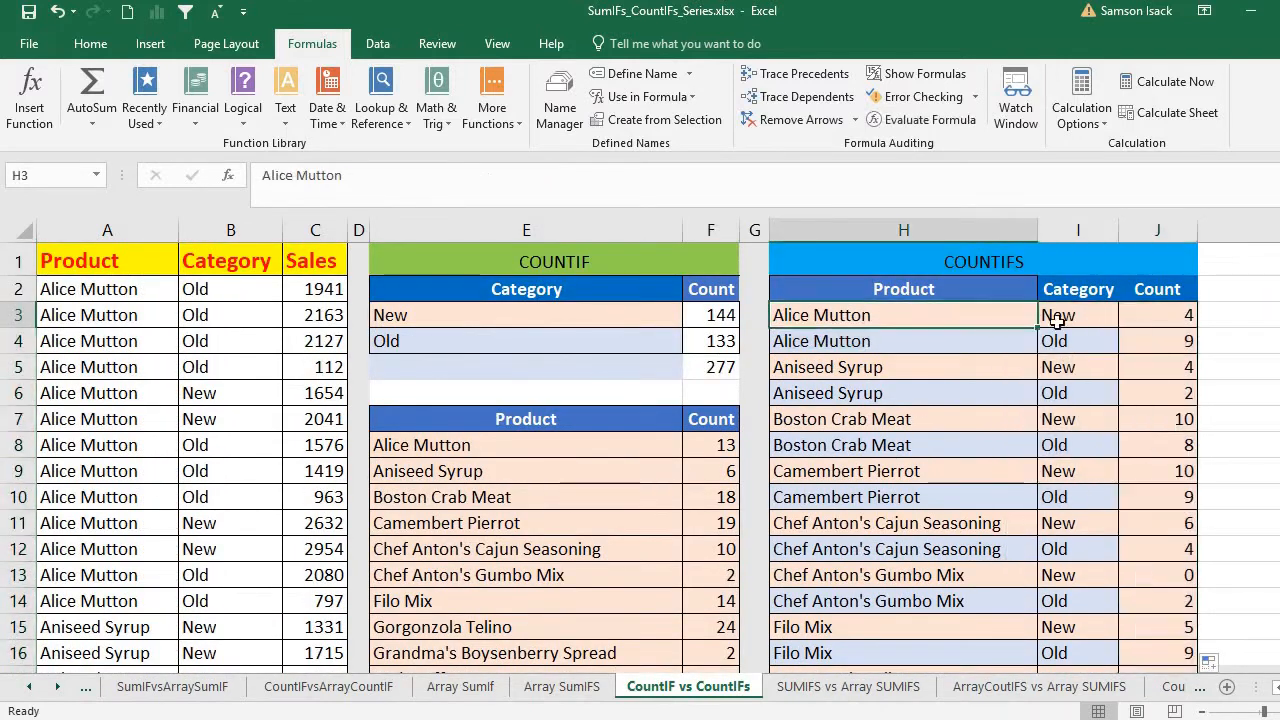
left_click(1058, 318)
left_click(934, 320)
left_click(870, 422)
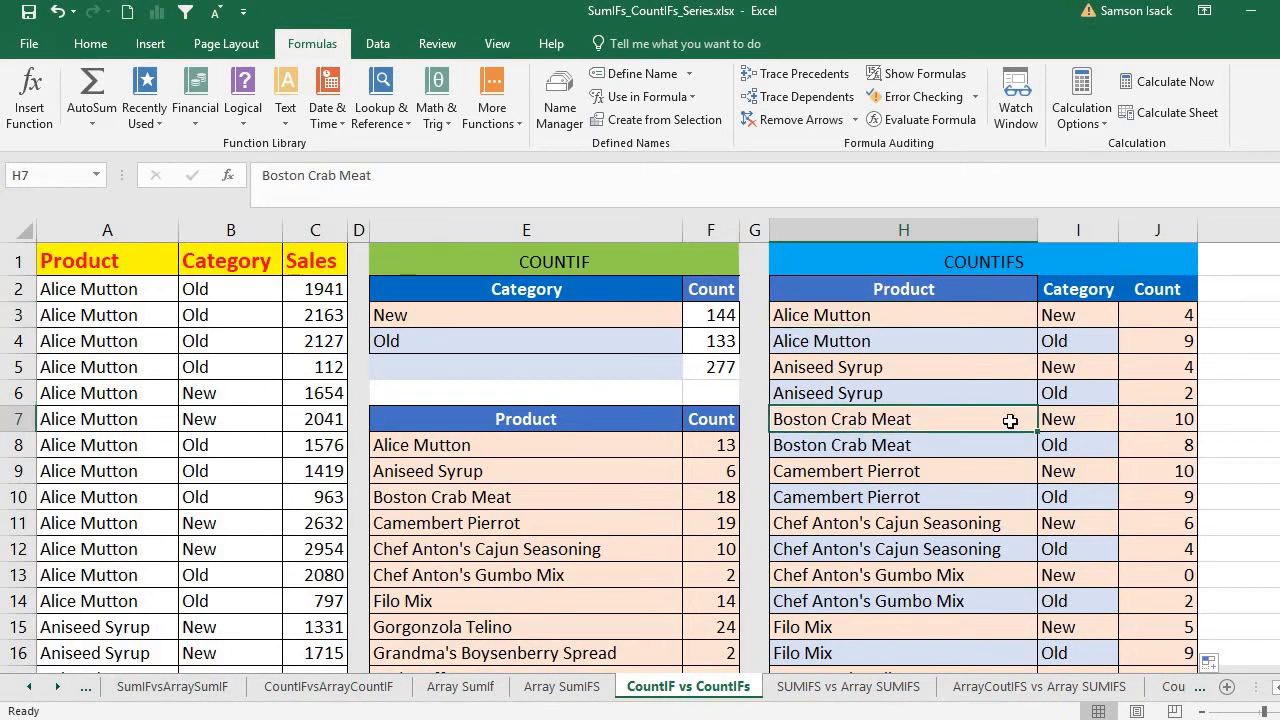
left_click(1056, 419)
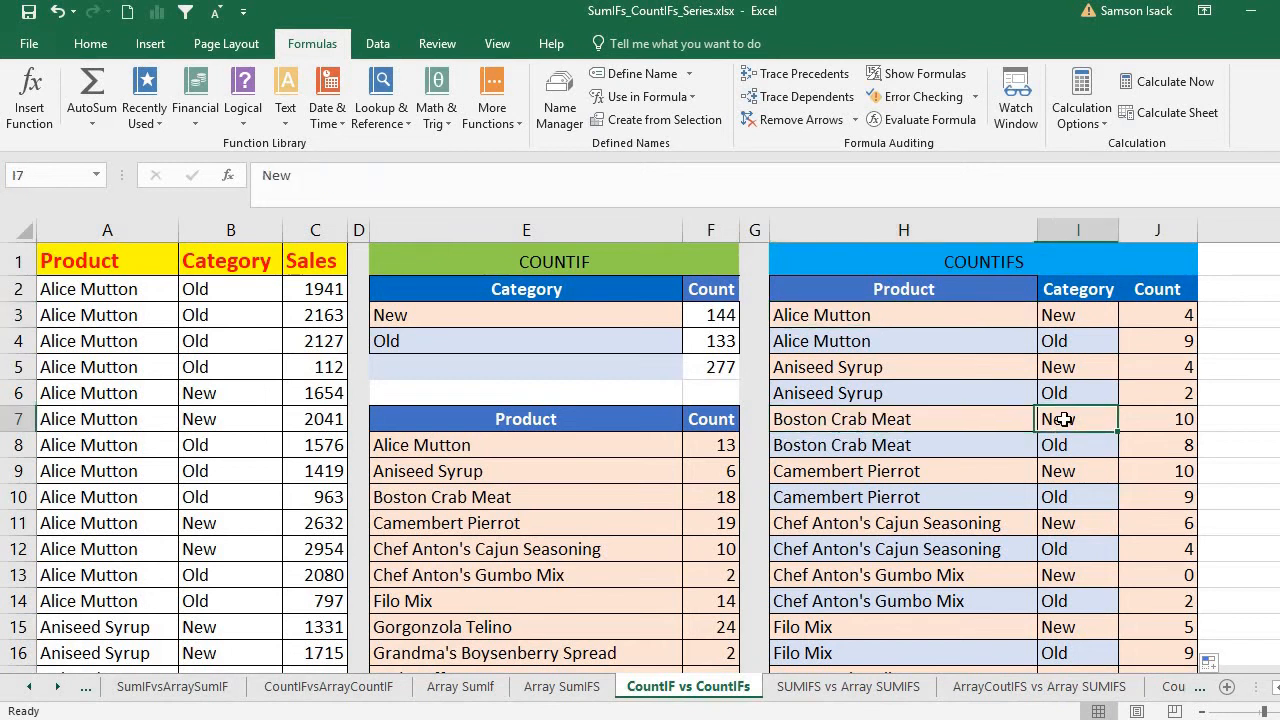
left_click(1163, 424)
left_click(974, 442)
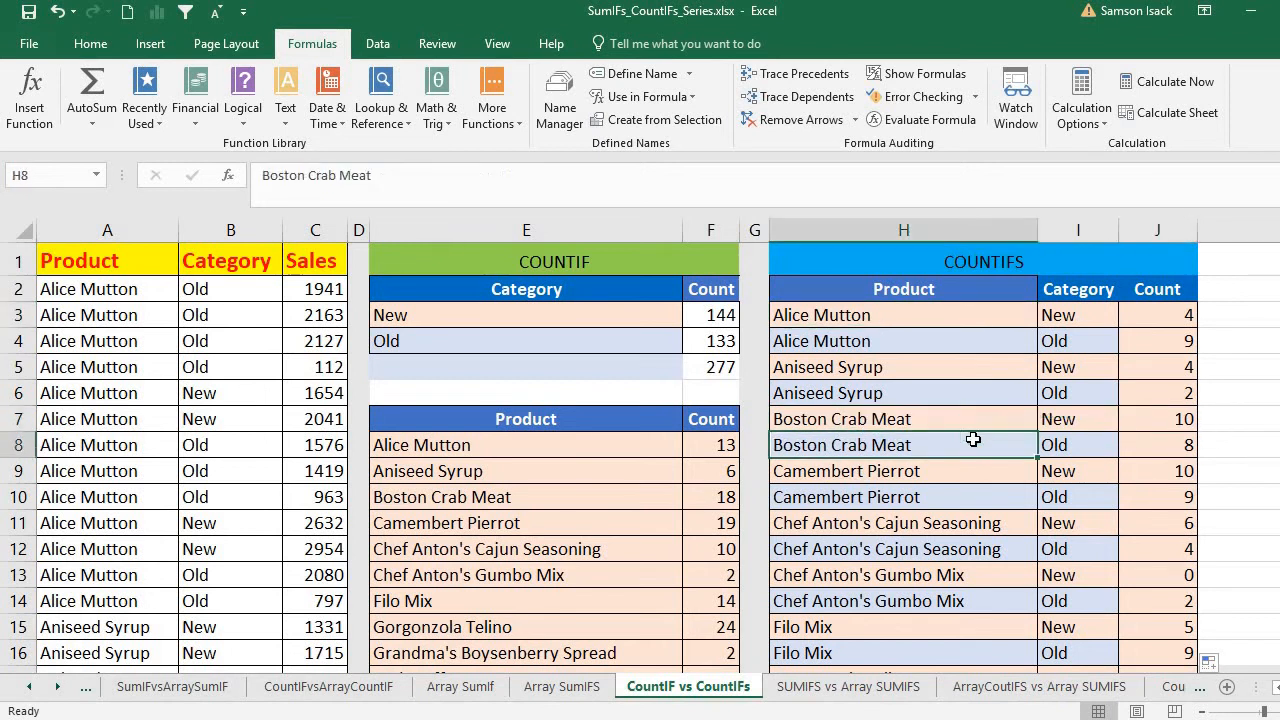
left_click(1056, 445)
left_click(1150, 447)
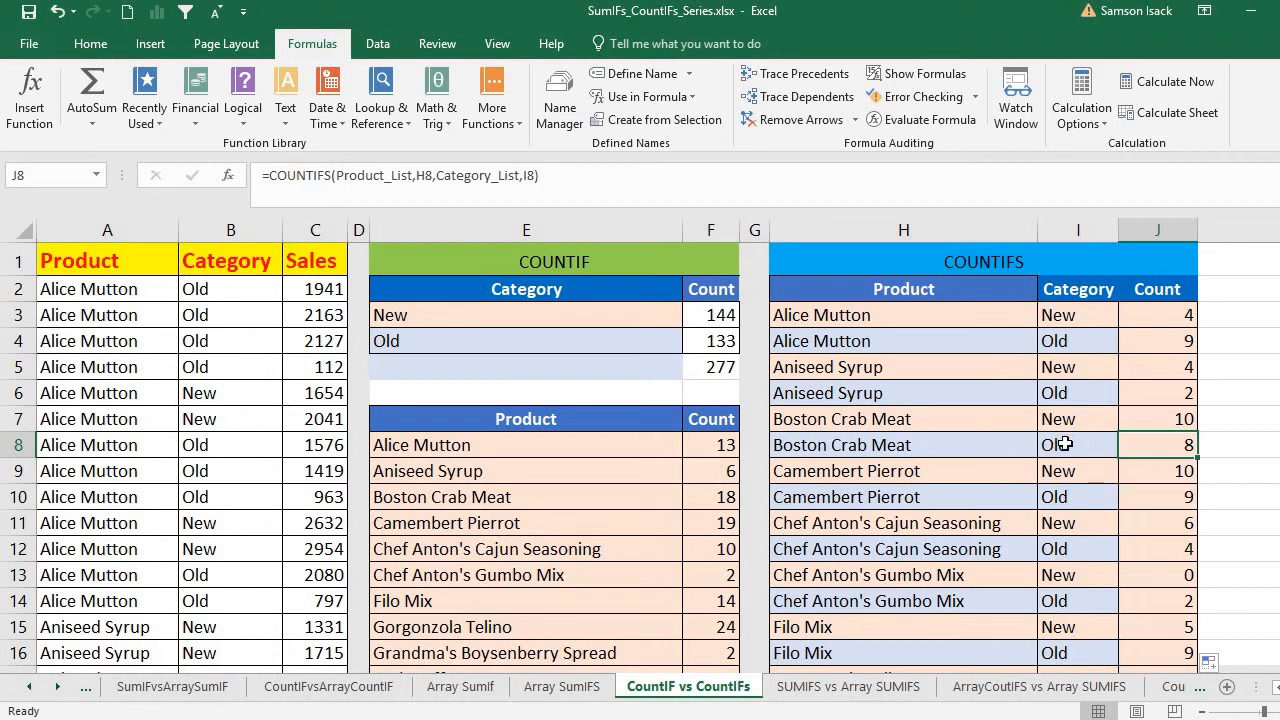
left_click(587, 262)
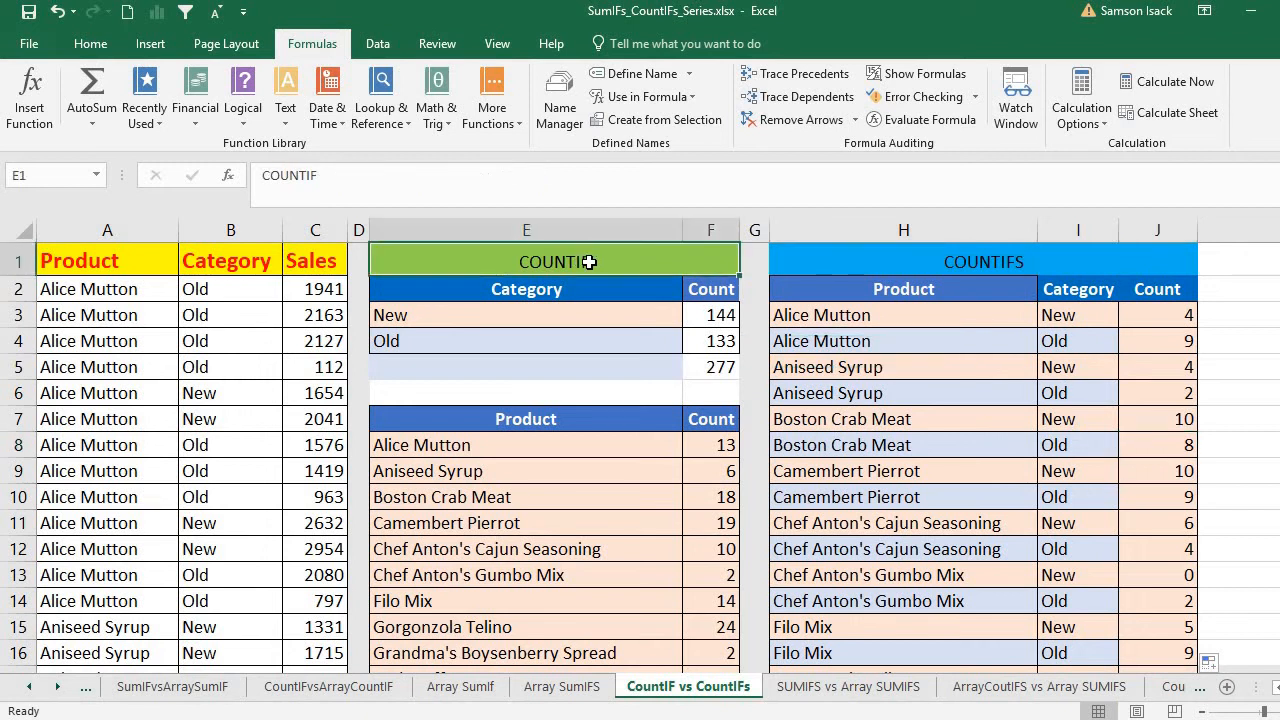